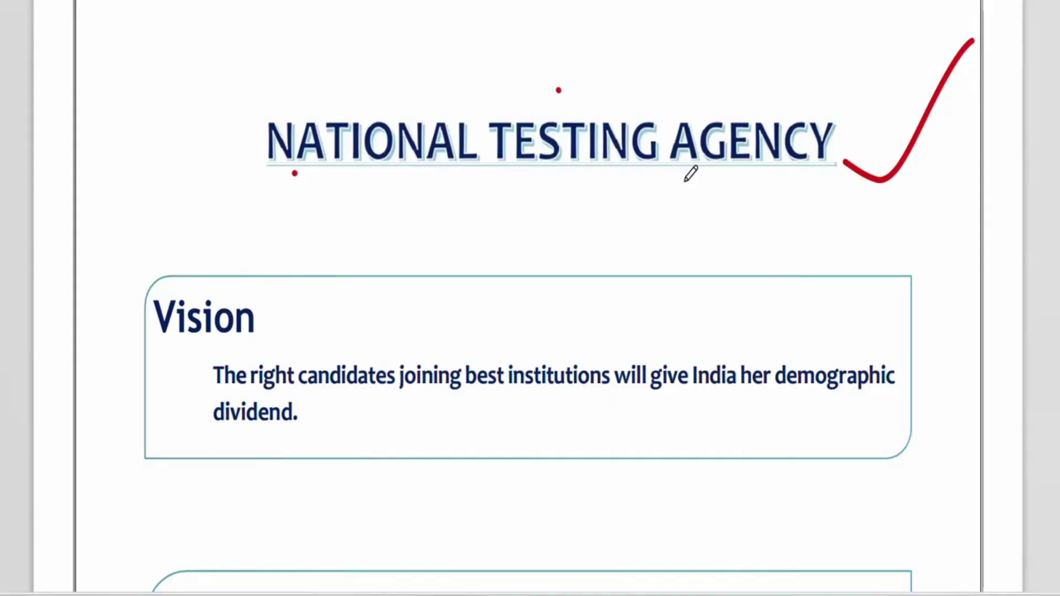
Draw a large red tick mark with the pen over the end of the NATIONAL TESTING AGENCY heading.
{"action": "left_click_drag", "start_coordinate": [734, 185], "coordinate": [800, 210]}
{"action": "left_click_drag", "start_coordinate": [911, 33], "coordinate": [762, 165]}
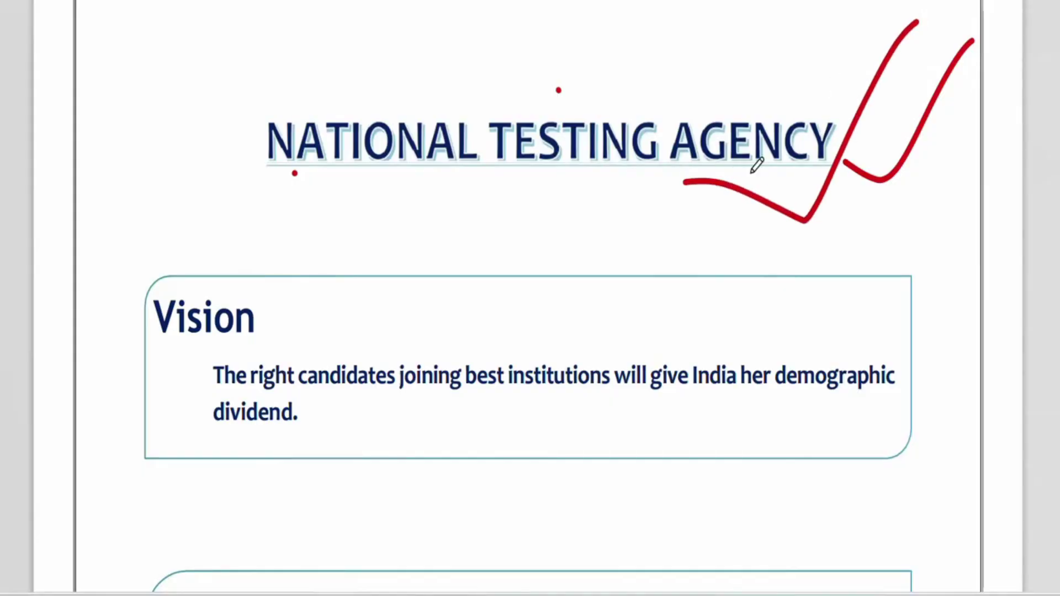
Mark the bulletin's INDEX page with freehand red pen strokes beside the entries for the opening chapters.
{"action": "scroll", "coordinate": [693, 255], "scroll_direction": "down", "scroll_amount": 5}
{"action": "scroll", "coordinate": [693, 255], "scroll_direction": "down", "scroll_amount": 12}
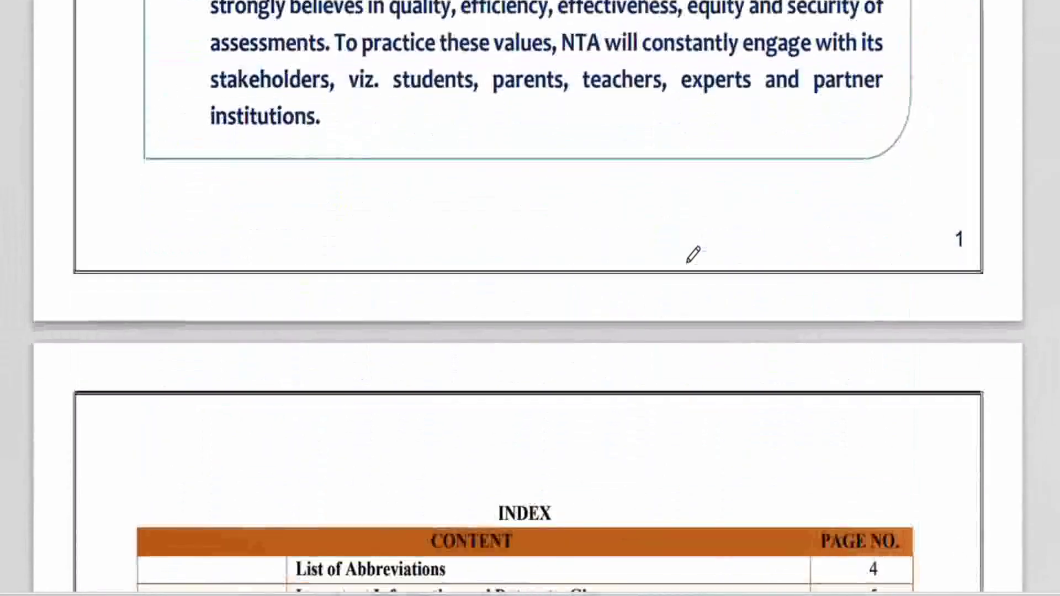
{"action": "scroll", "coordinate": [693, 256], "scroll_direction": "down", "scroll_amount": 8}
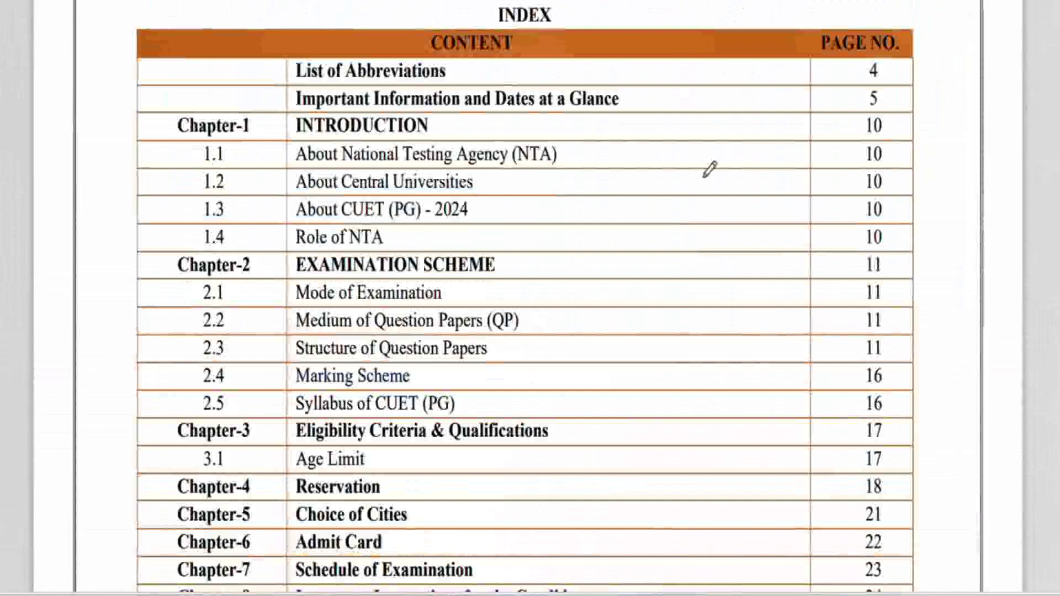
{"action": "left_click", "coordinate": [692, 108]}
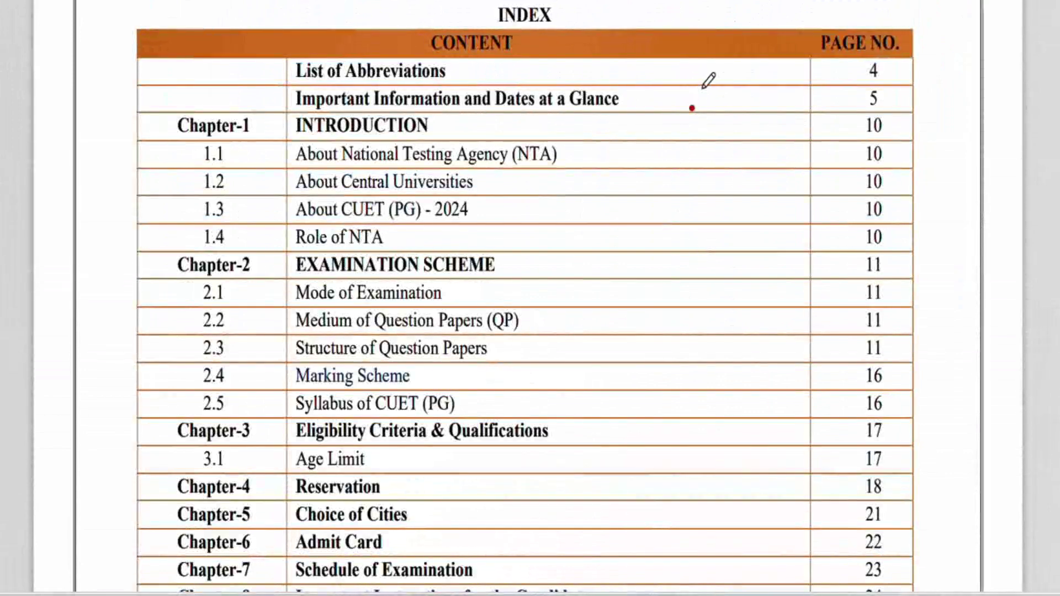
{"action": "left_click_drag", "start_coordinate": [653, 205], "coordinate": [709, 190]}
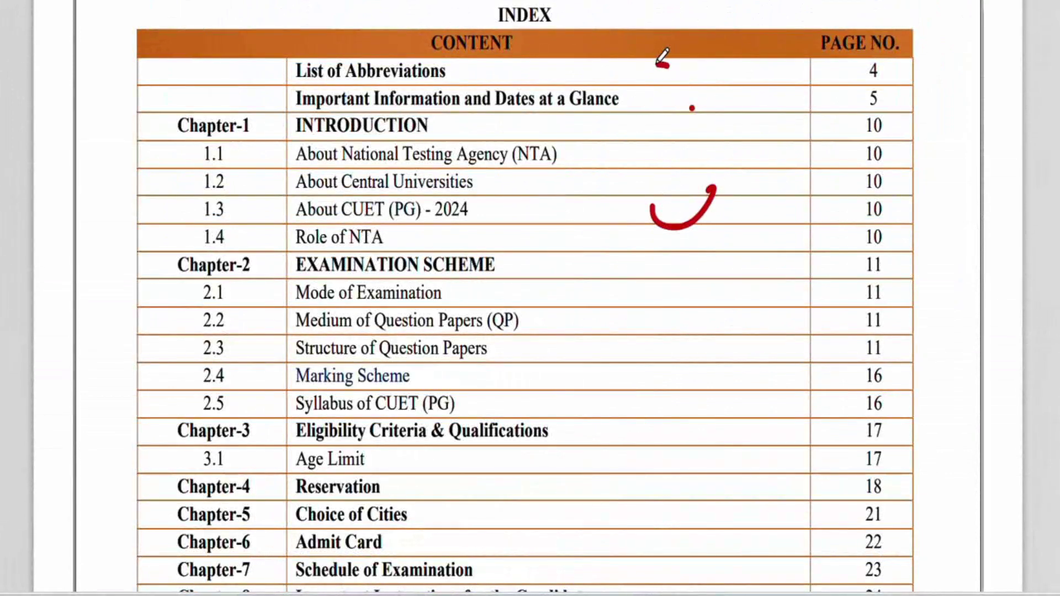
{"action": "mouse_move", "coordinate": [658, 63]}
{"action": "left_mouse_down"}
{"action": "mouse_move", "coordinate": [754, 217]}
{"action": "mouse_move", "coordinate": [603, 416]}
{"action": "left_mouse_up"}
Tick the In India application fee and additional test paper fee headings in the fee table with the red pen.
{"action": "scroll", "coordinate": [704, 461], "scroll_direction": "down", "scroll_amount": 8}
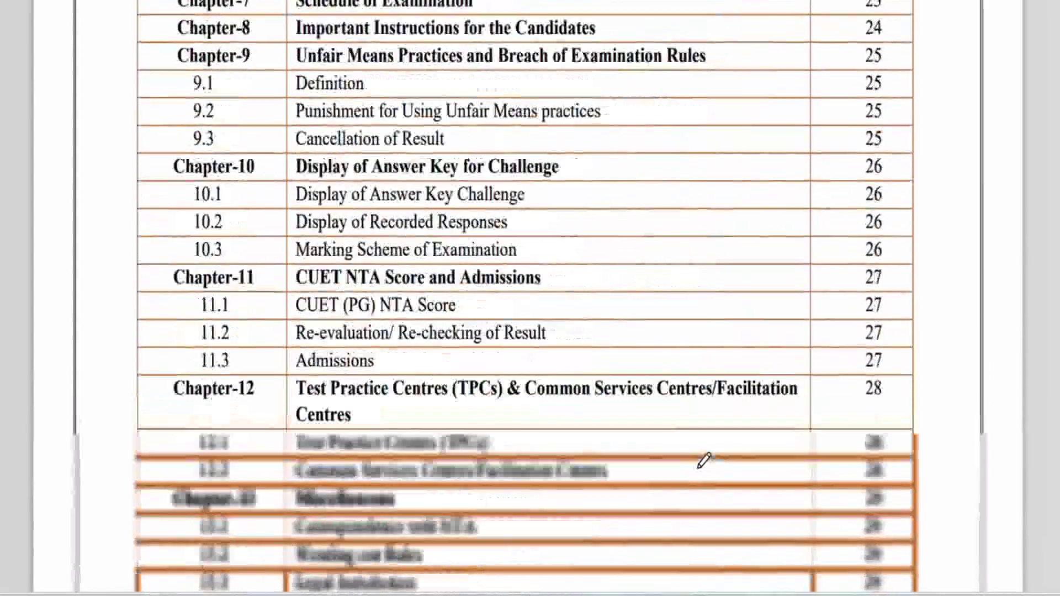
{"action": "scroll", "coordinate": [747, 385], "scroll_direction": "down", "scroll_amount": 5}
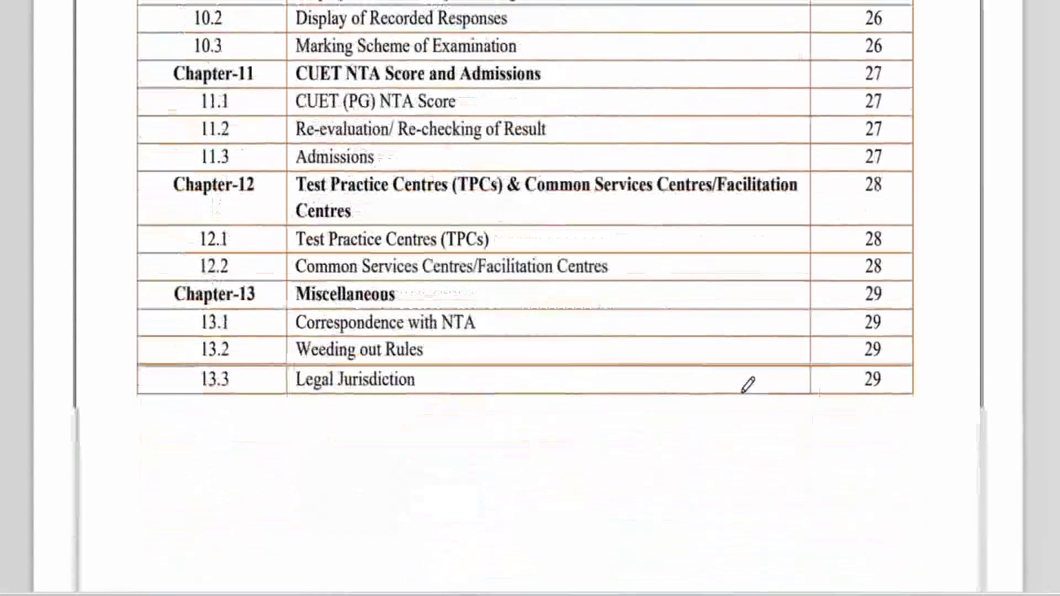
{"action": "scroll", "coordinate": [748, 385], "scroll_direction": "down", "scroll_amount": 15}
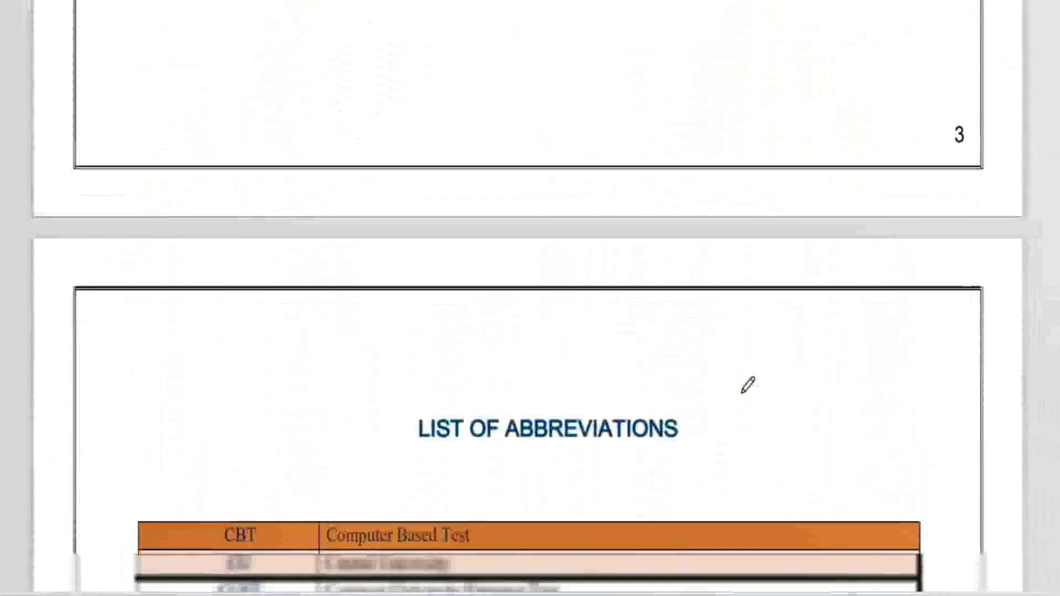
{"action": "scroll", "coordinate": [748, 385], "scroll_direction": "down", "scroll_amount": 10}
{"action": "scroll", "coordinate": [748, 385], "scroll_direction": "up", "scroll_amount": 2}
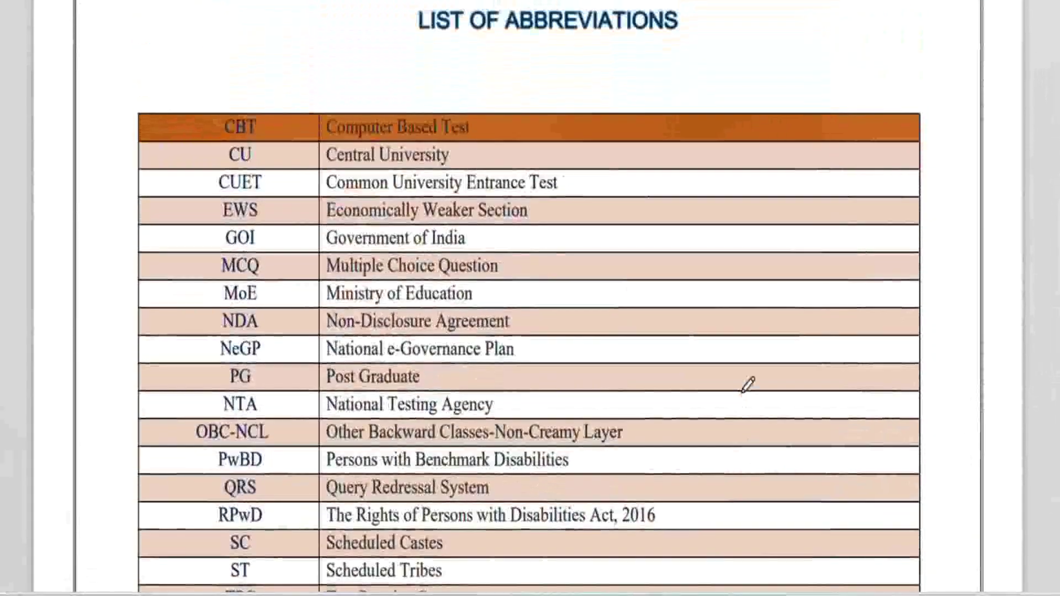
{"action": "scroll", "coordinate": [748, 385], "scroll_direction": "down", "scroll_amount": 15}
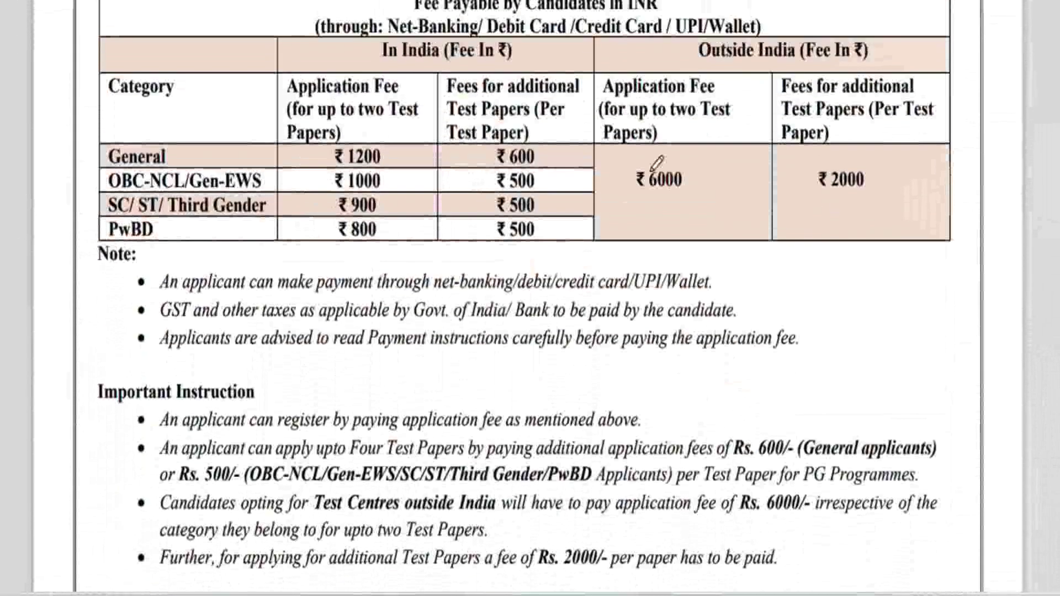
{"action": "scroll", "coordinate": [707, 191], "scroll_direction": "up", "scroll_amount": 1}
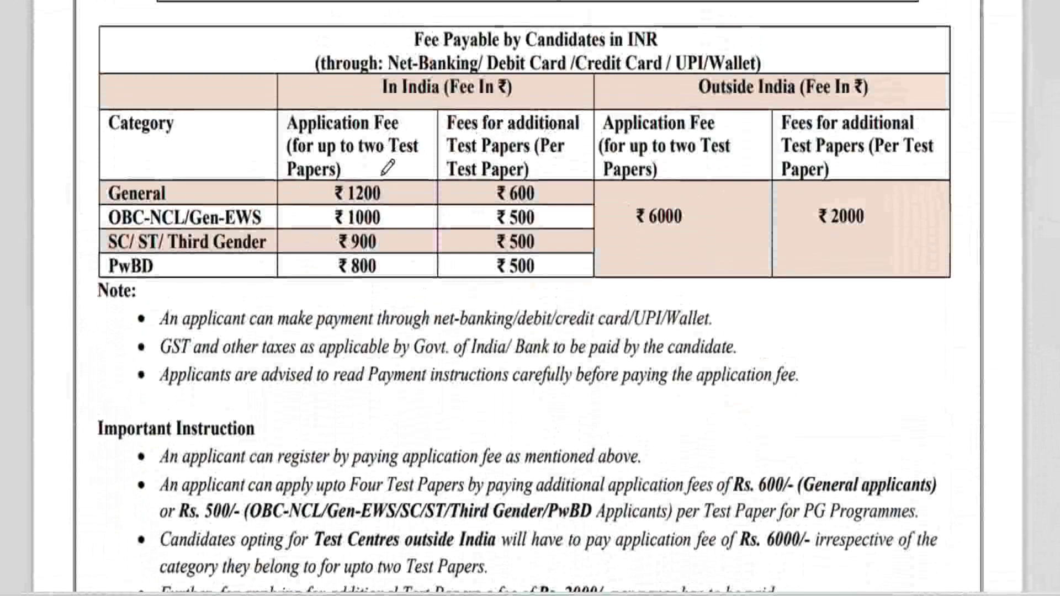
{"action": "left_click_drag", "start_coordinate": [381, 175], "coordinate": [423, 142]}
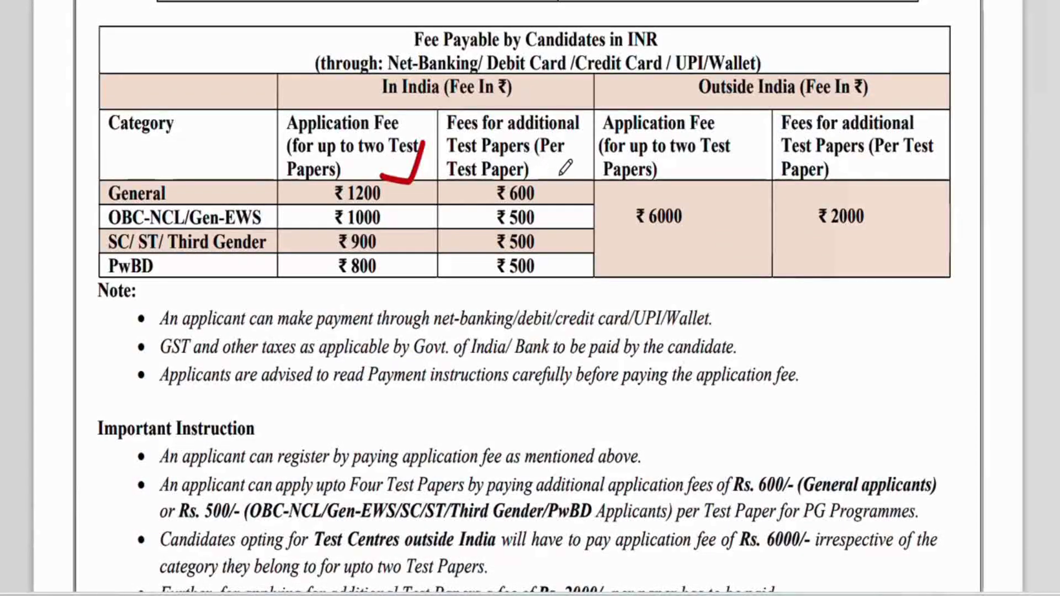
{"action": "left_click_drag", "start_coordinate": [546, 173], "coordinate": [583, 129]}
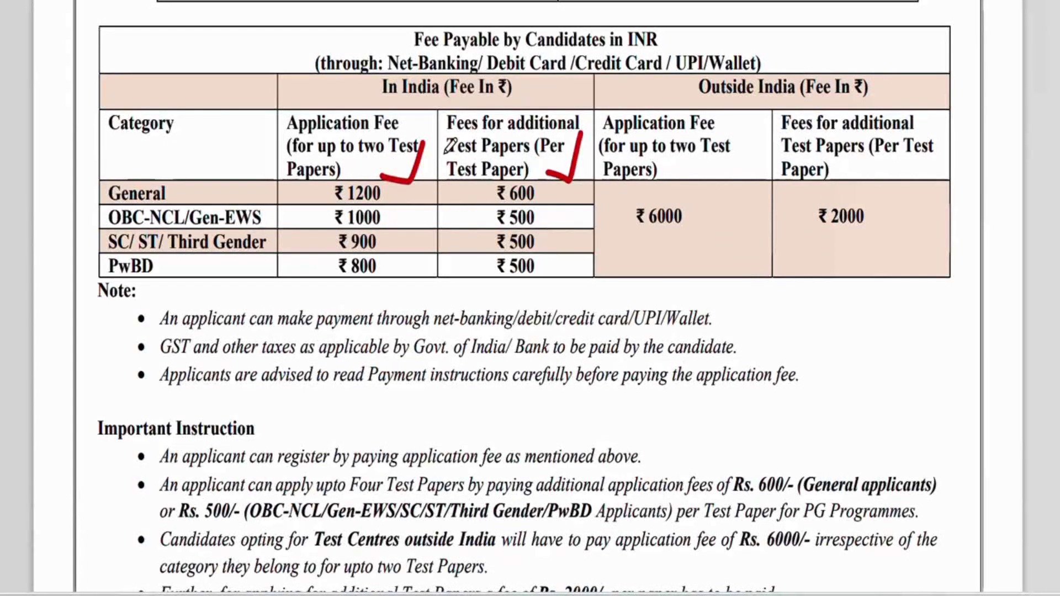
Read through the exam event dates, the online application instructions and notes, and the Chapter 1 introduction in the bulletin.
{"action": "scroll", "coordinate": [616, 401], "scroll_direction": "down", "scroll_amount": 8}
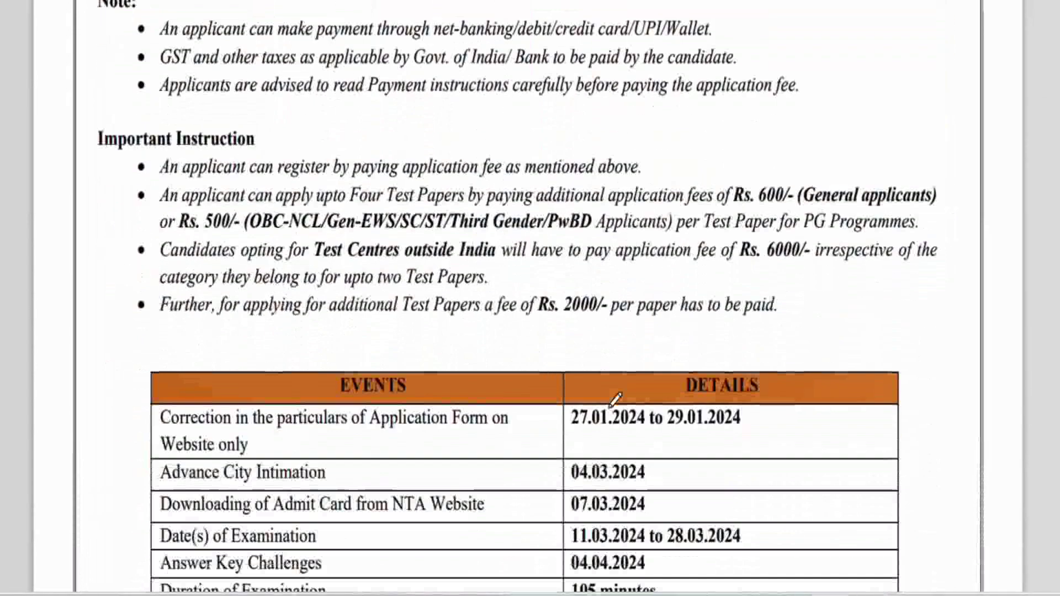
{"action": "scroll", "coordinate": [617, 400], "scroll_direction": "down", "scroll_amount": 4}
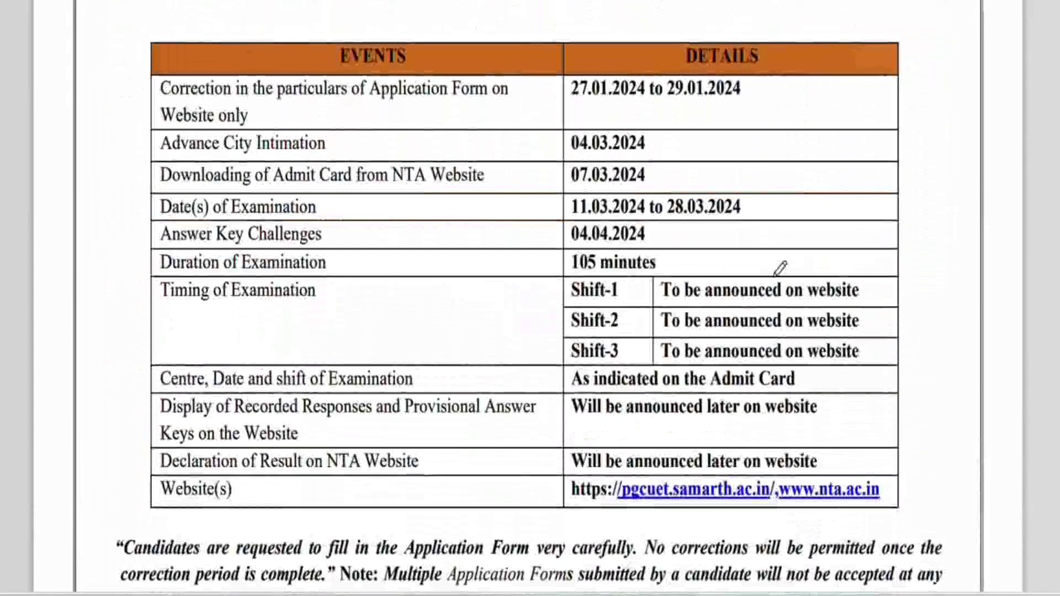
{"action": "scroll", "coordinate": [589, 447], "scroll_direction": "down", "scroll_amount": 3}
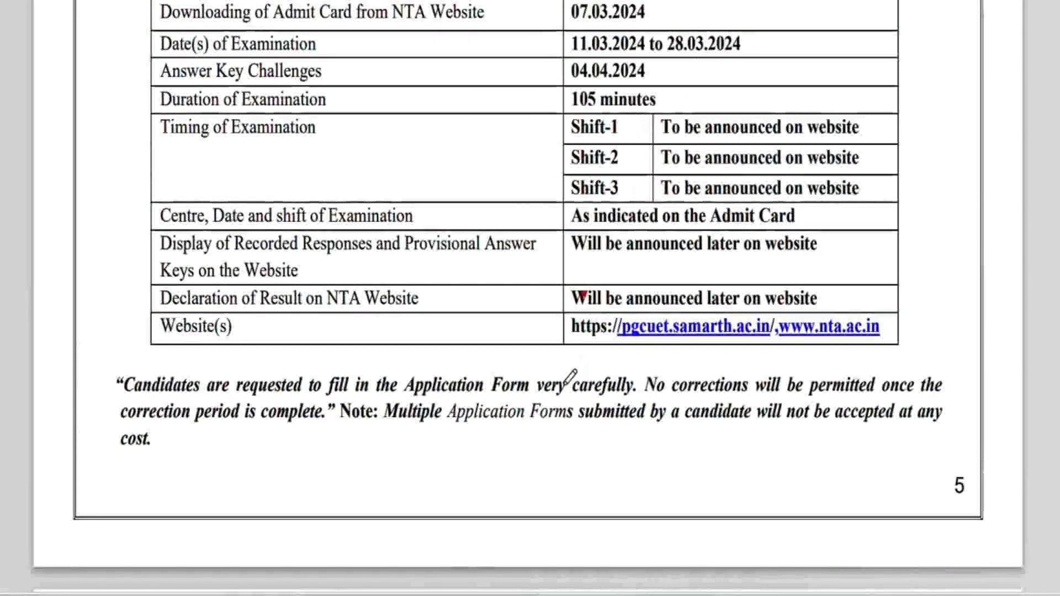
{"action": "scroll", "coordinate": [569, 373], "scroll_direction": "down", "scroll_amount": 12}
{"action": "scroll", "coordinate": [568, 377], "scroll_direction": "down", "scroll_amount": 5}
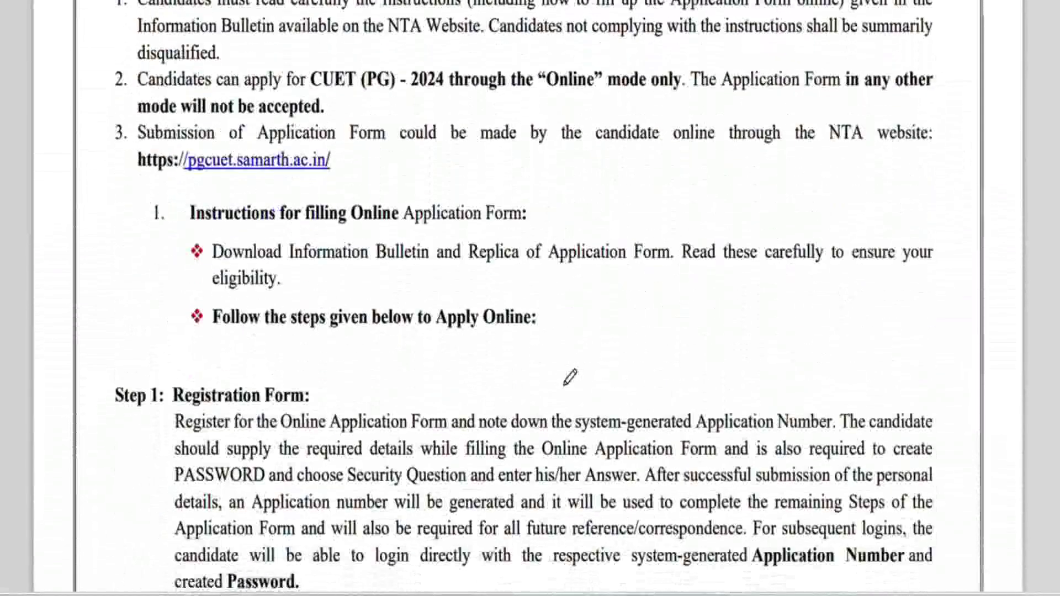
{"action": "scroll", "coordinate": [570, 377], "scroll_direction": "down", "scroll_amount": 13}
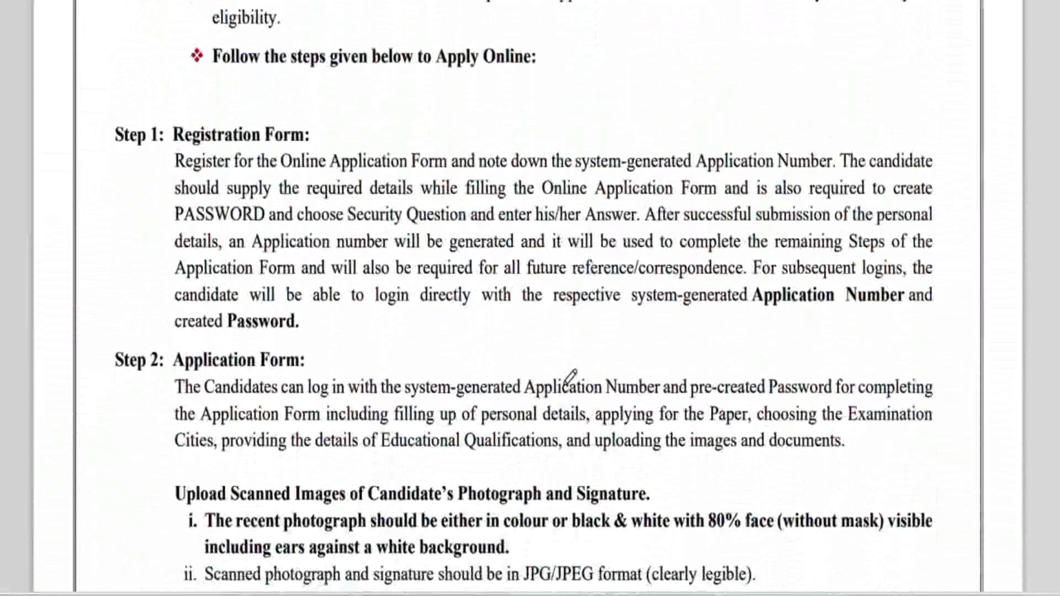
{"action": "scroll", "coordinate": [570, 377], "scroll_direction": "down", "scroll_amount": 20}
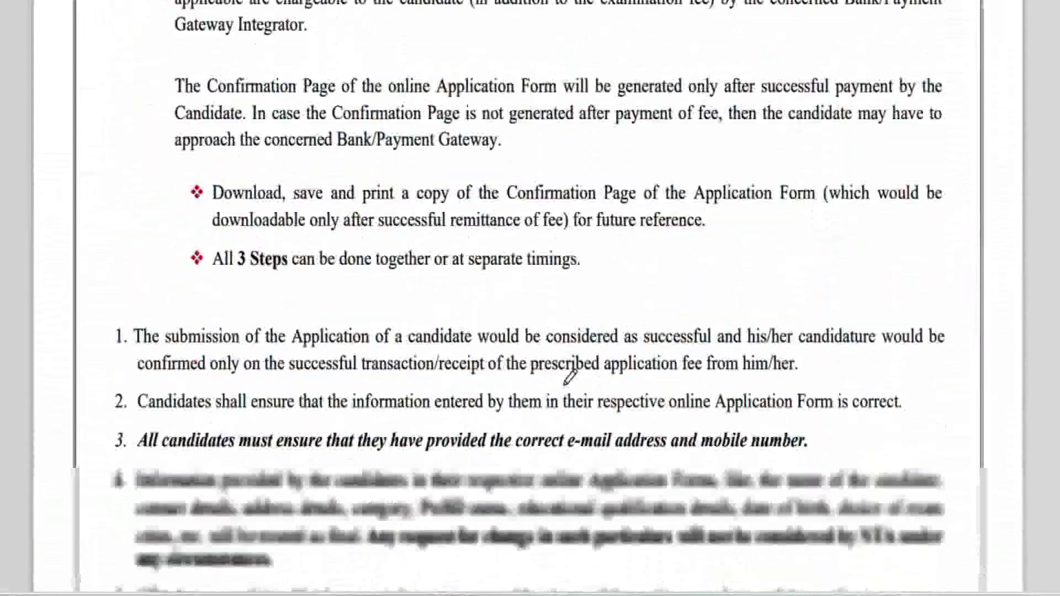
{"action": "scroll", "coordinate": [570, 377], "scroll_direction": "down", "scroll_amount": 20}
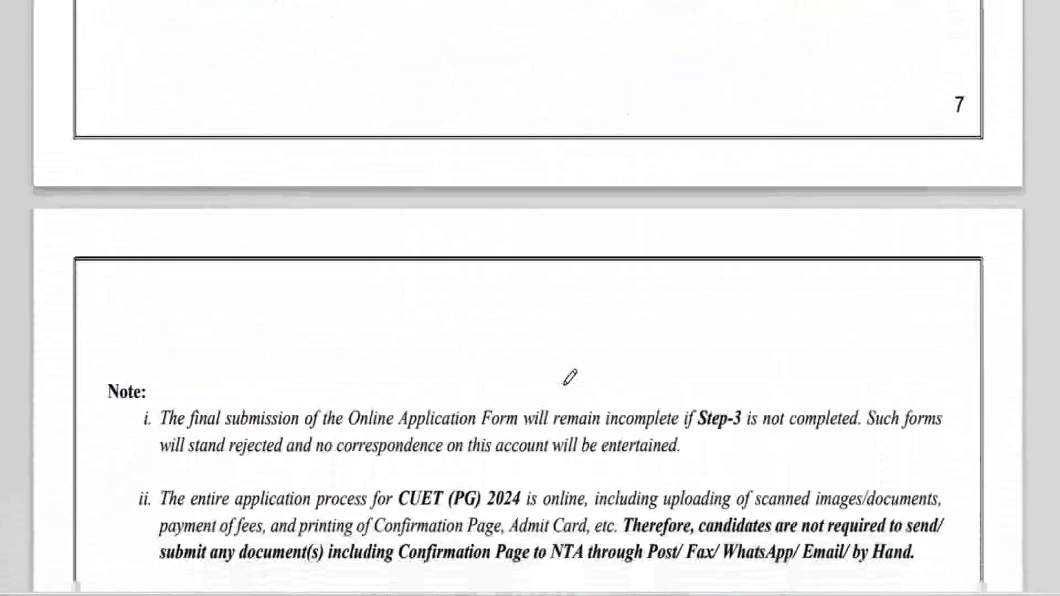
{"action": "scroll", "coordinate": [570, 377], "scroll_direction": "down", "scroll_amount": 20}
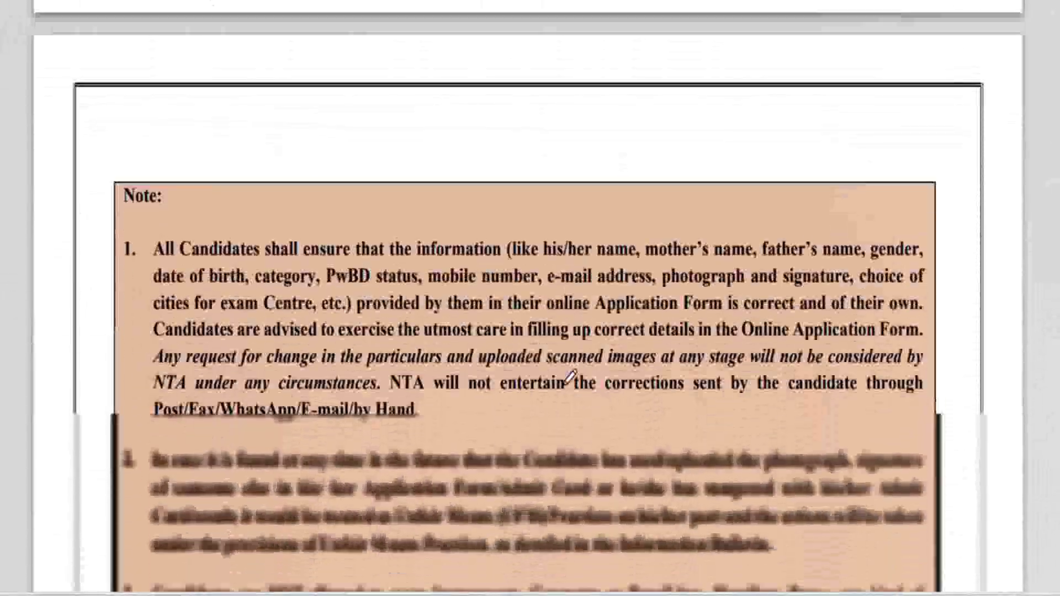
{"action": "scroll", "coordinate": [570, 377], "scroll_direction": "down", "scroll_amount": 12}
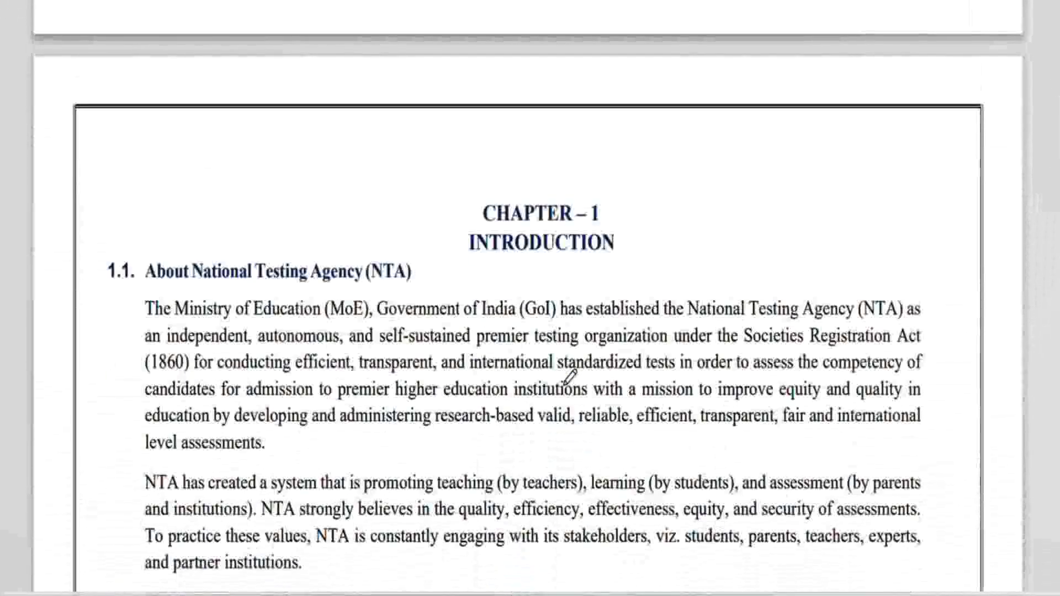
{"action": "scroll", "coordinate": [570, 377], "scroll_direction": "down", "scroll_amount": 15}
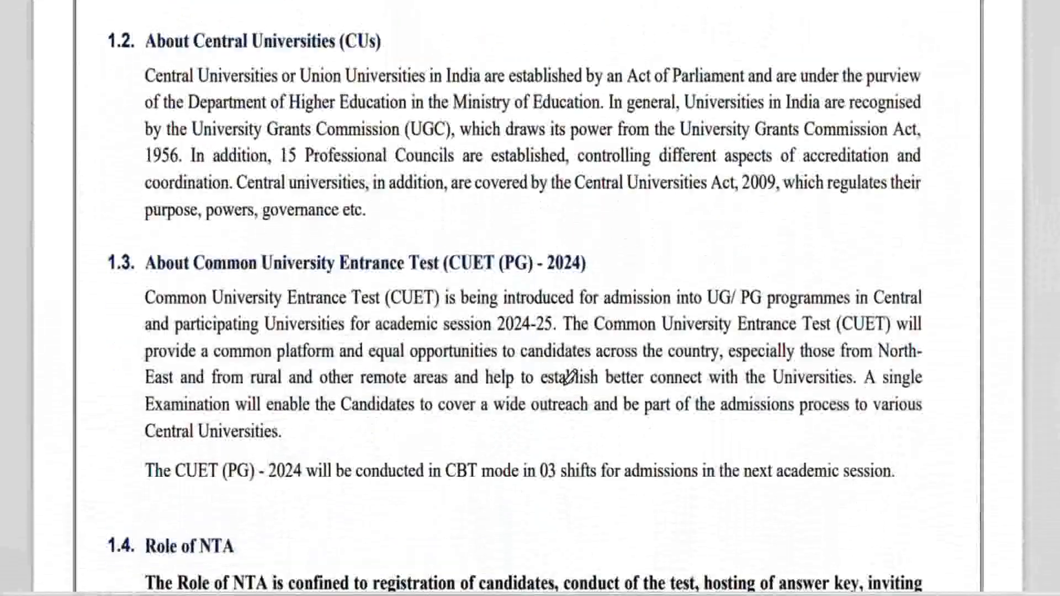
Go back to the bulletin's index and review its chapter list and the annexure and appendix tables.
{"action": "scroll", "coordinate": [570, 377], "scroll_direction": "up", "scroll_amount": 20}
{"action": "scroll", "coordinate": [570, 377], "scroll_direction": "up", "scroll_amount": 20}
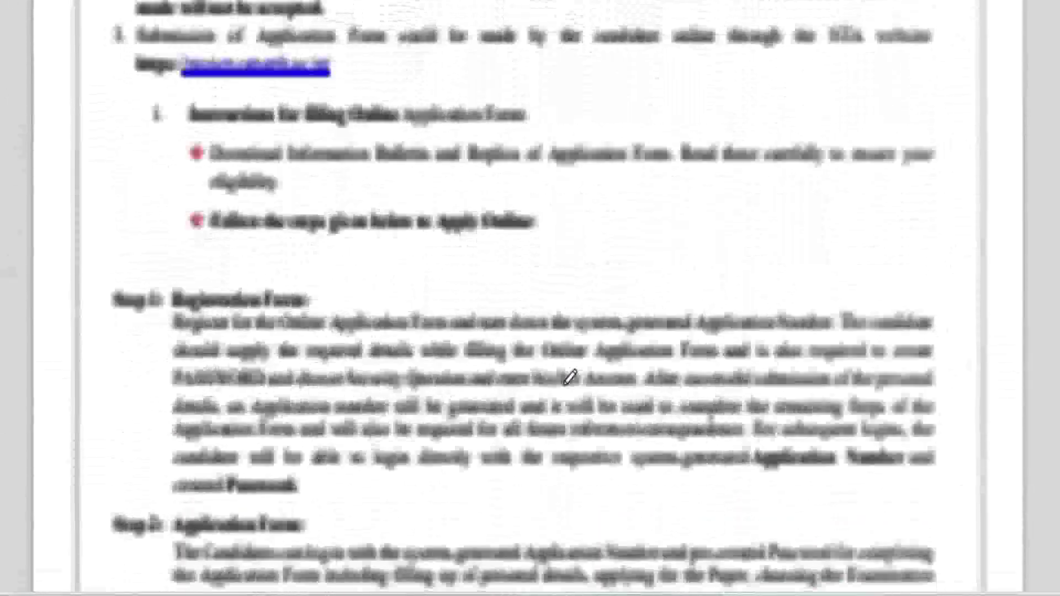
{"action": "scroll", "coordinate": [570, 377], "scroll_direction": "up", "scroll_amount": 20}
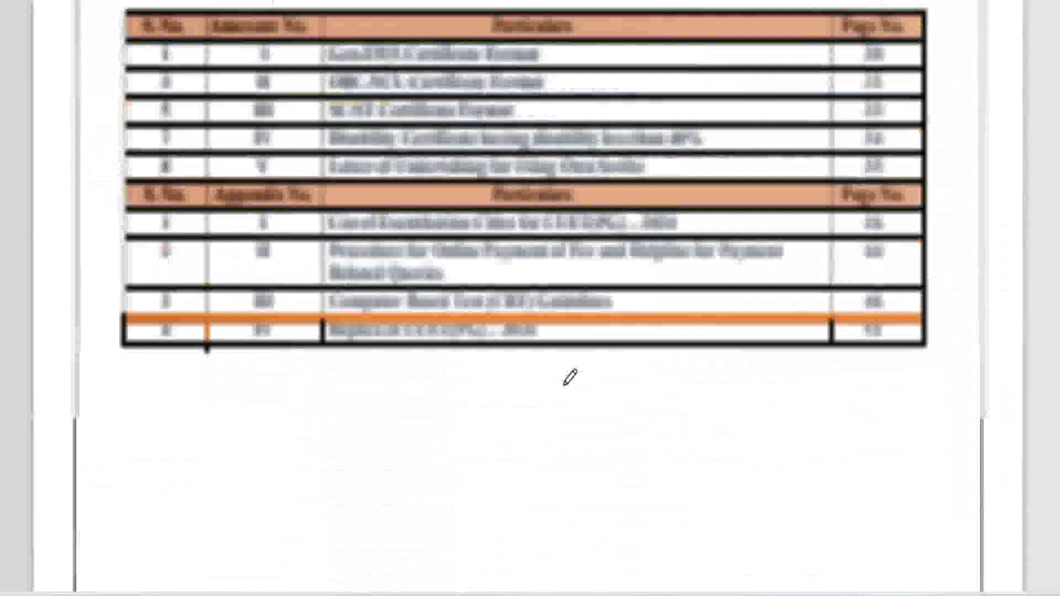
{"action": "scroll", "coordinate": [570, 377], "scroll_direction": "up", "scroll_amount": 15}
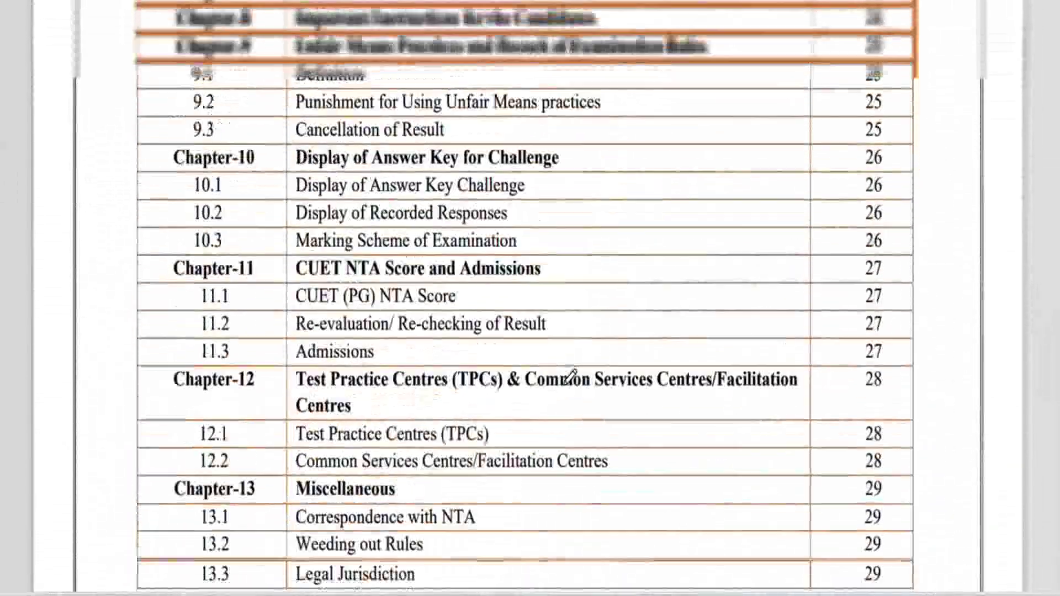
{"action": "scroll", "coordinate": [570, 377], "scroll_direction": "up", "scroll_amount": 1}
{"action": "scroll", "coordinate": [570, 377], "scroll_direction": "down", "scroll_amount": 4}
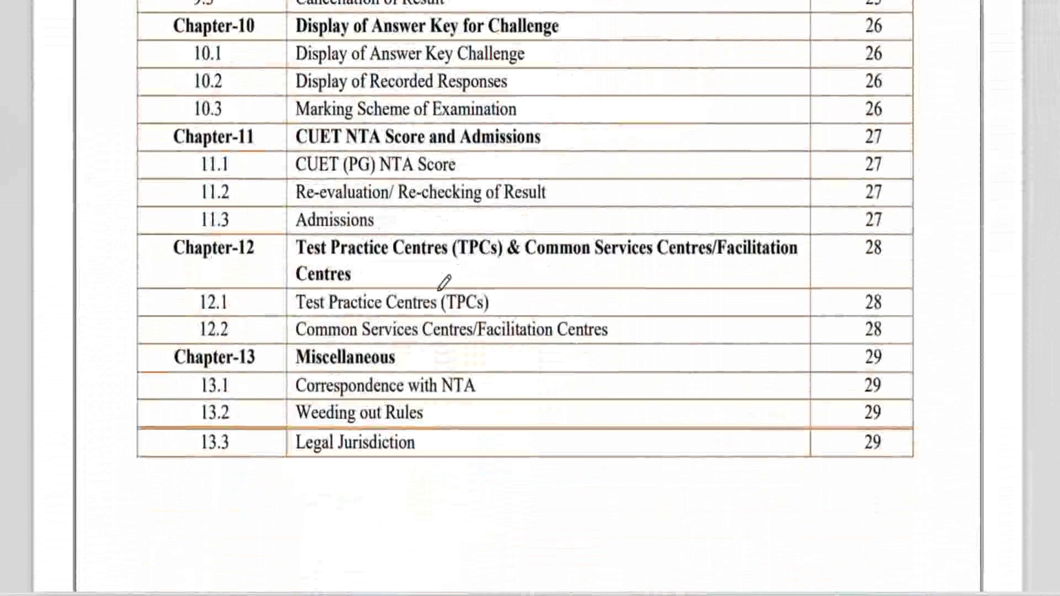
{"action": "scroll", "coordinate": [443, 350], "scroll_direction": "up", "scroll_amount": 4}
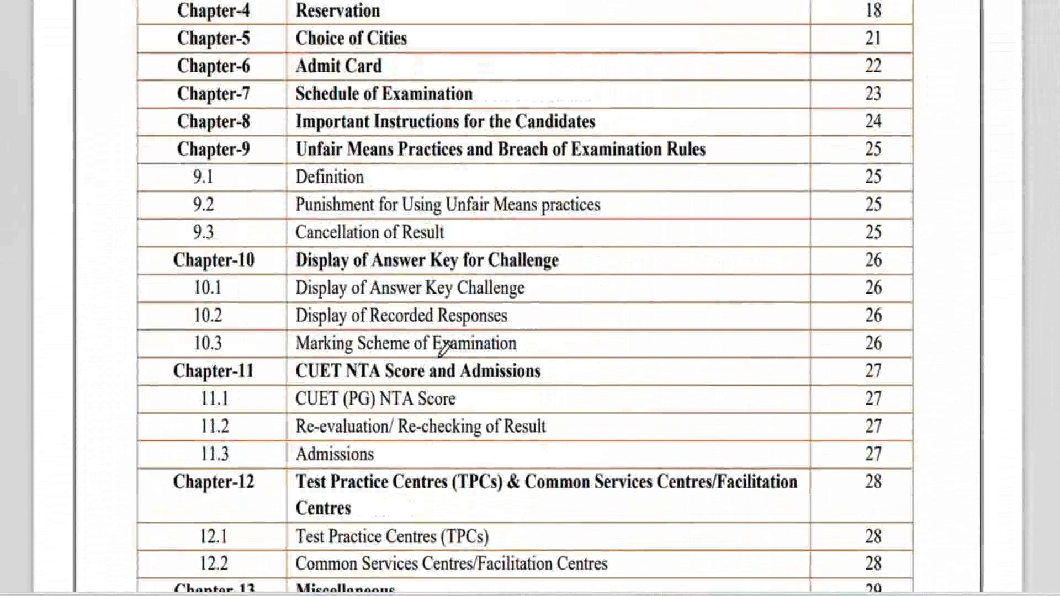
{"action": "scroll", "coordinate": [443, 349], "scroll_direction": "down", "scroll_amount": 15}
{"action": "scroll", "coordinate": [444, 350], "scroll_direction": "down", "scroll_amount": 6}
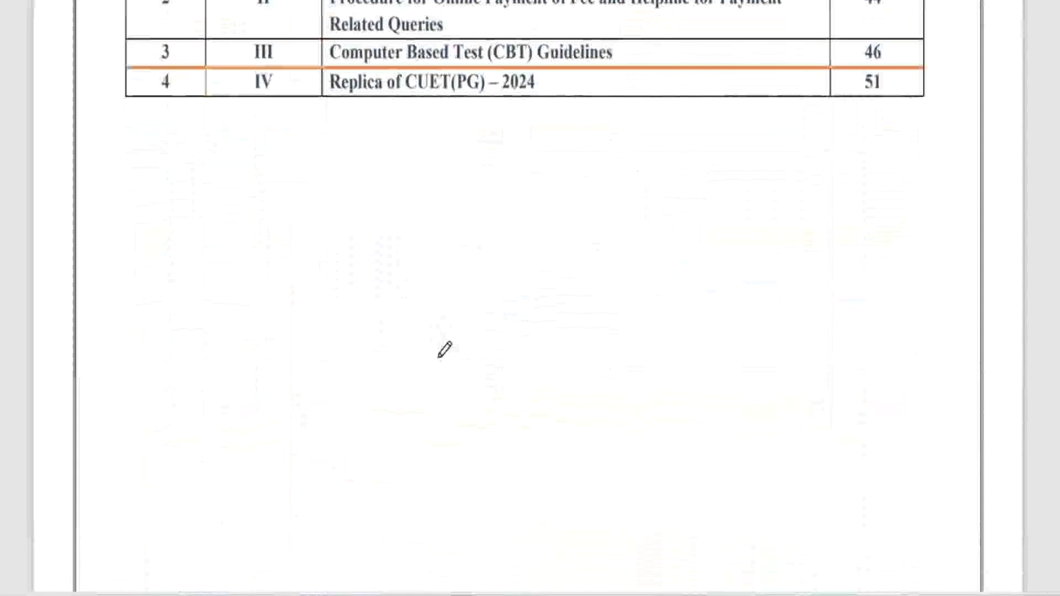
{"action": "scroll", "coordinate": [442, 348], "scroll_direction": "up", "scroll_amount": 4}
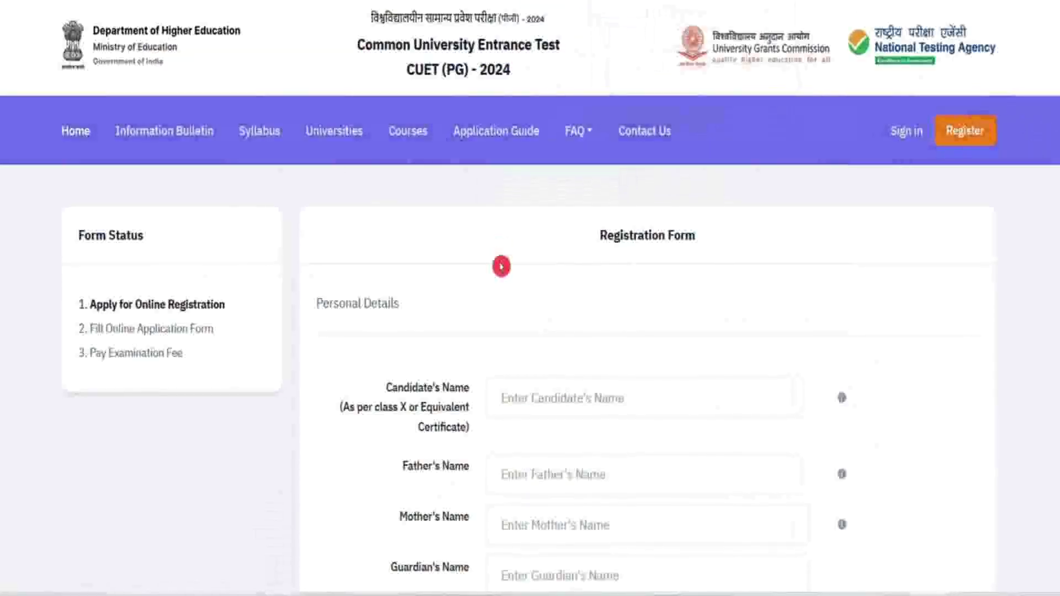
Examine the Personal Details fields of the CUET (PG) - 2024 registration form, from candidate's name to valid identification number.
{"action": "scroll", "coordinate": [583, 323], "scroll_direction": "down", "scroll_amount": 1}
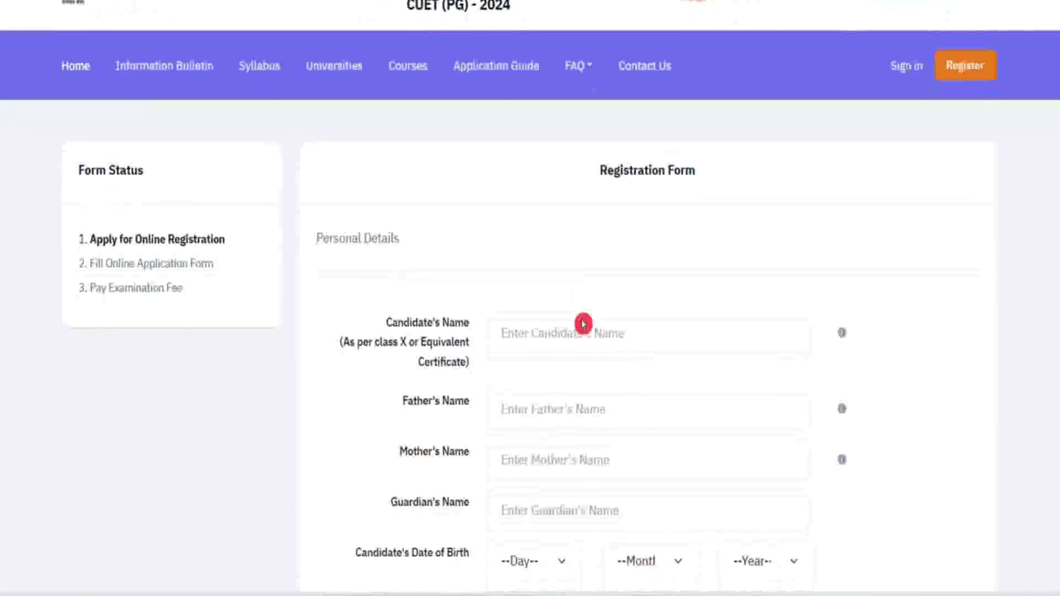
{"action": "scroll", "coordinate": [583, 323], "scroll_direction": "up", "scroll_amount": 1}
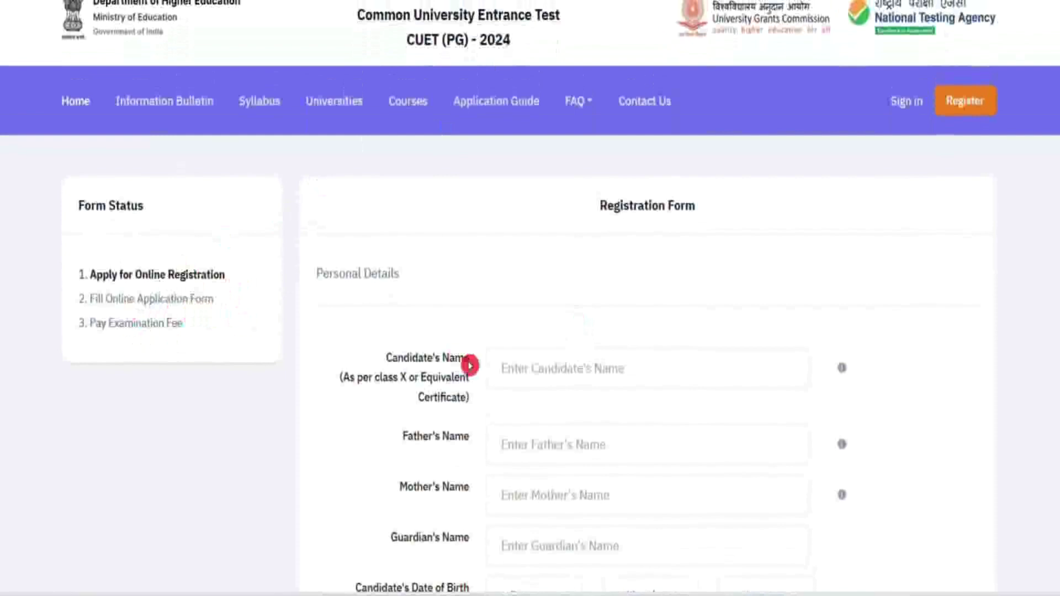
{"action": "scroll", "coordinate": [470, 365], "scroll_direction": "down", "scroll_amount": 2}
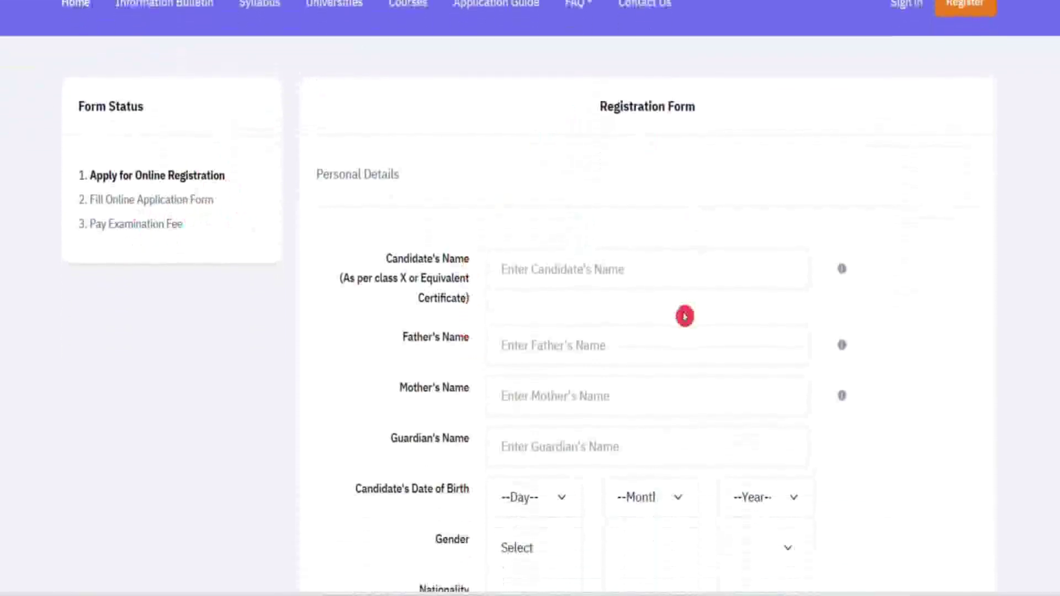
{"action": "scroll", "coordinate": [685, 316], "scroll_direction": "down", "scroll_amount": 3}
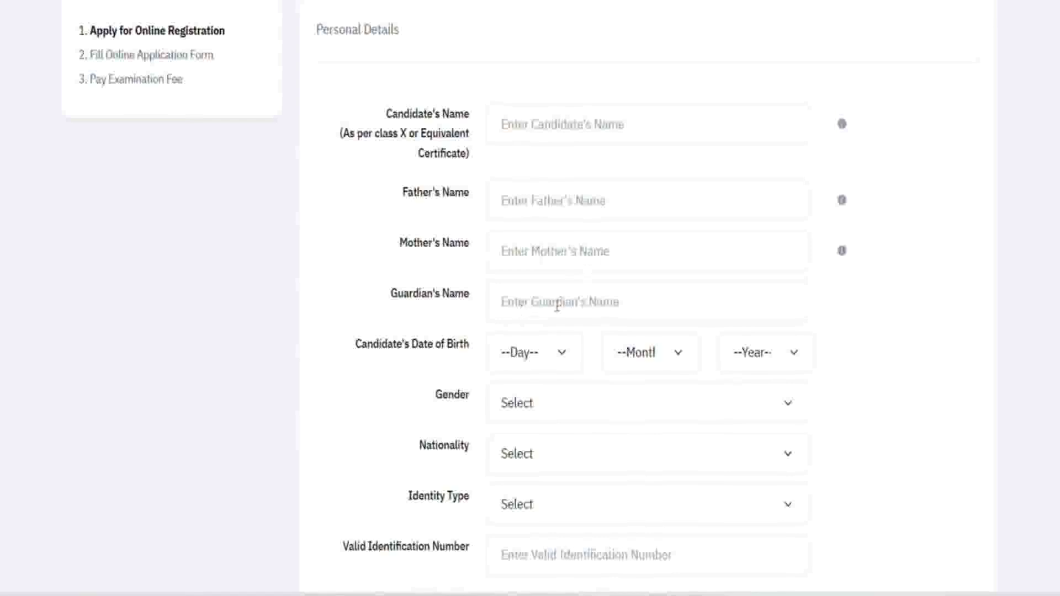
{"action": "left_click", "coordinate": [542, 355]}
{"action": "scroll", "coordinate": [627, 450], "scroll_direction": "down", "scroll_amount": 2}
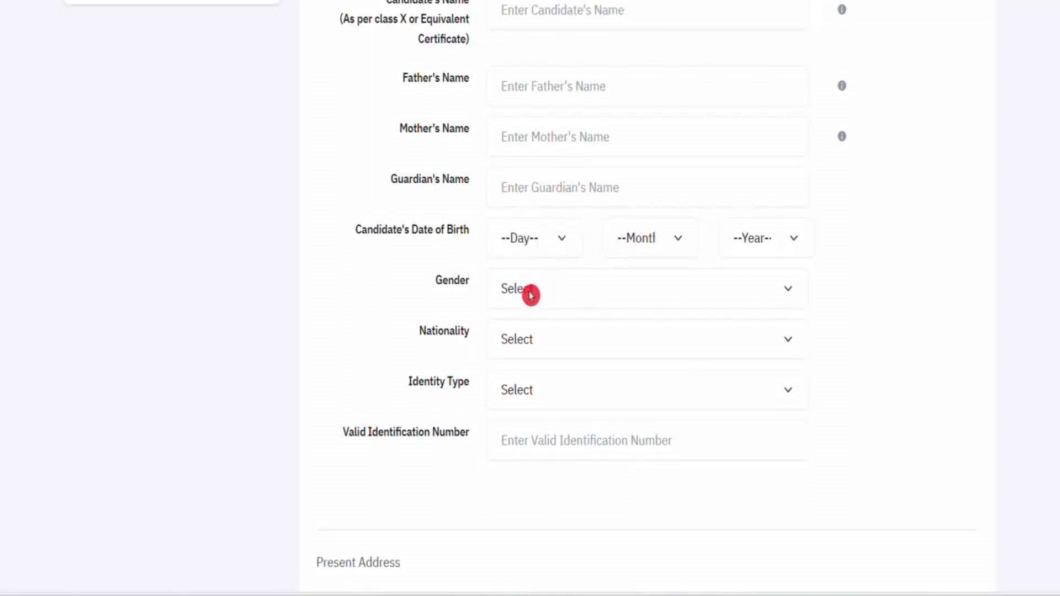
Set the candidate's gender to Female and nationality to Indian in the registration form's personal details.
{"action": "left_click", "coordinate": [559, 291]}
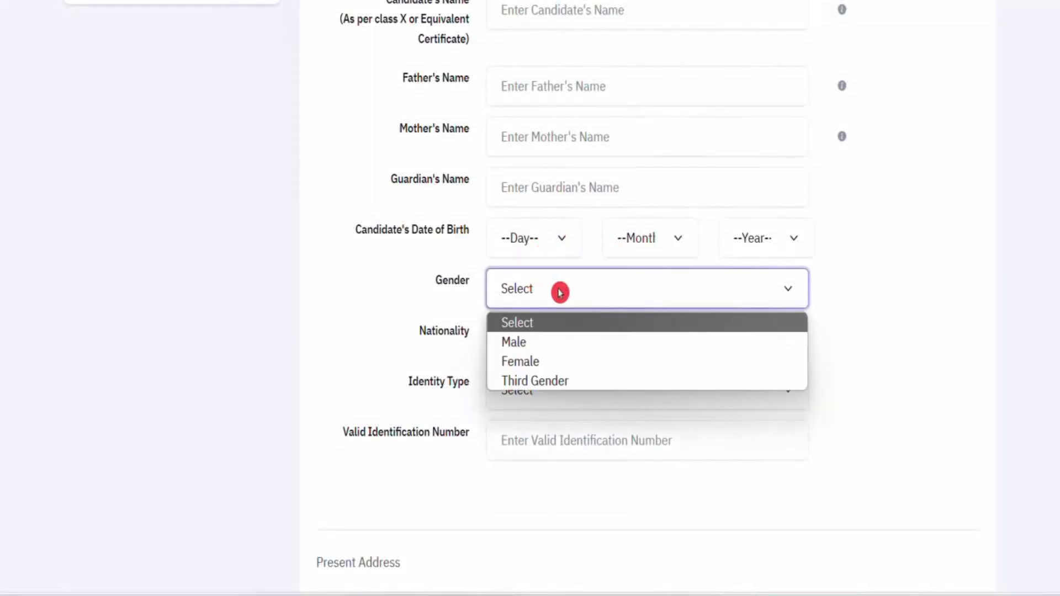
{"action": "left_click", "coordinate": [541, 362]}
{"action": "left_click", "coordinate": [547, 343]}
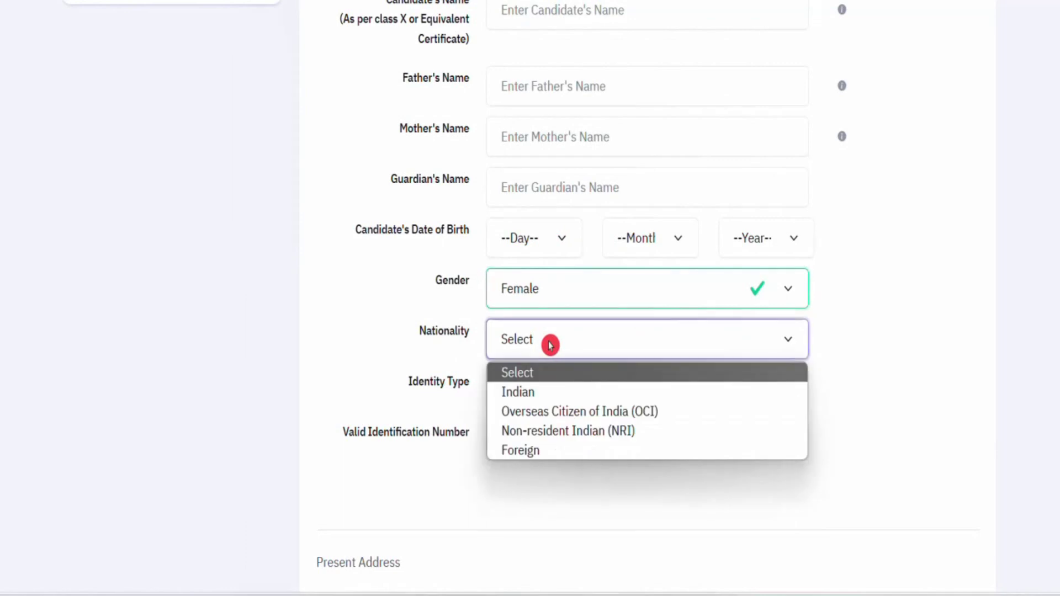
{"action": "left_click", "coordinate": [544, 393]}
{"action": "left_click", "coordinate": [544, 393]}
Check the nationality choices without changing the selection and set the identity type to Voter ID.
{"action": "left_click", "coordinate": [544, 394]}
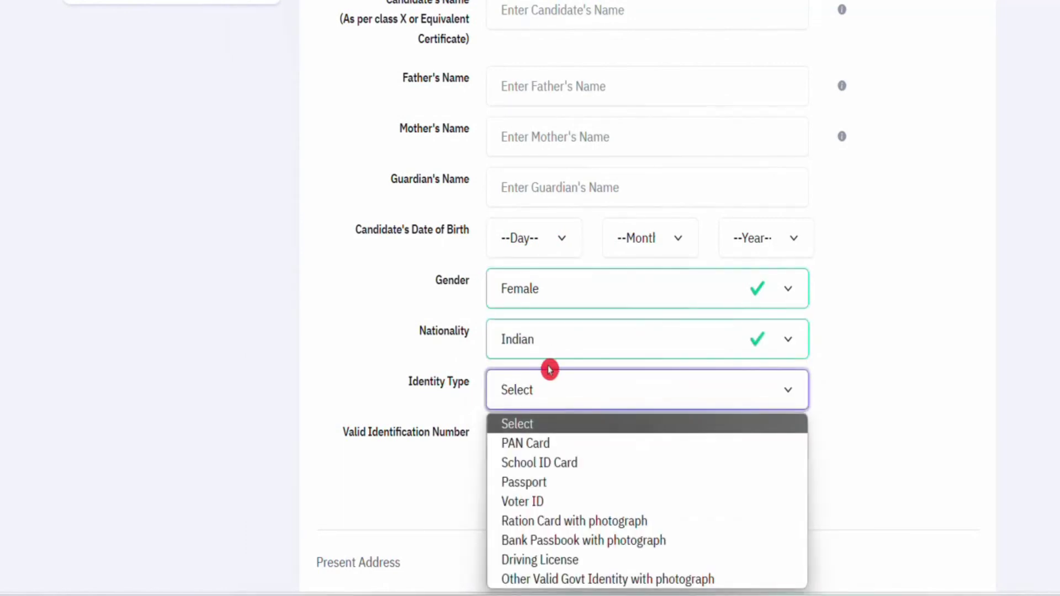
{"action": "left_click", "coordinate": [568, 354]}
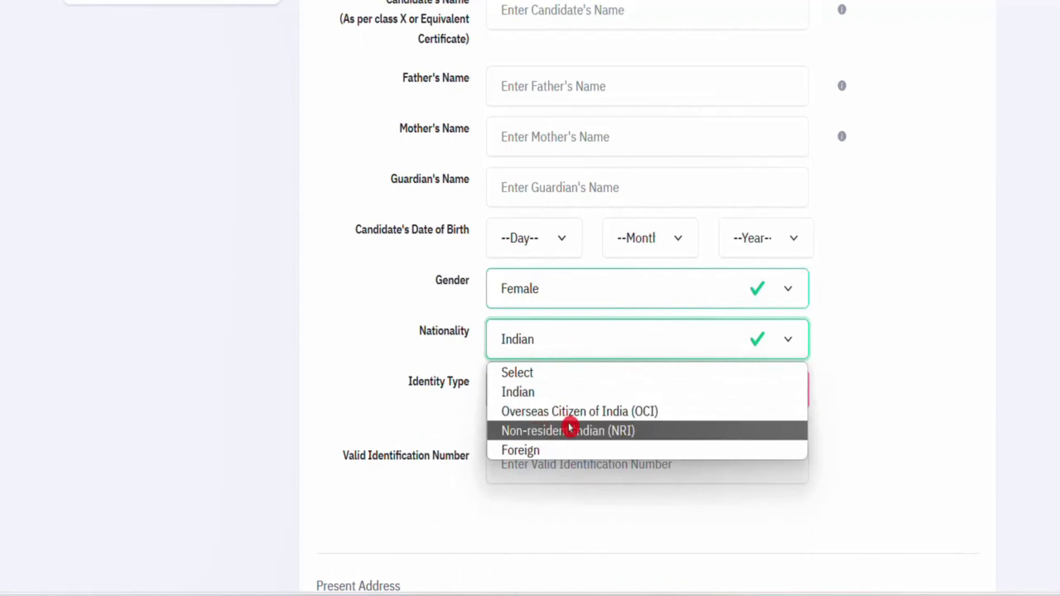
{"action": "left_click", "coordinate": [408, 419]}
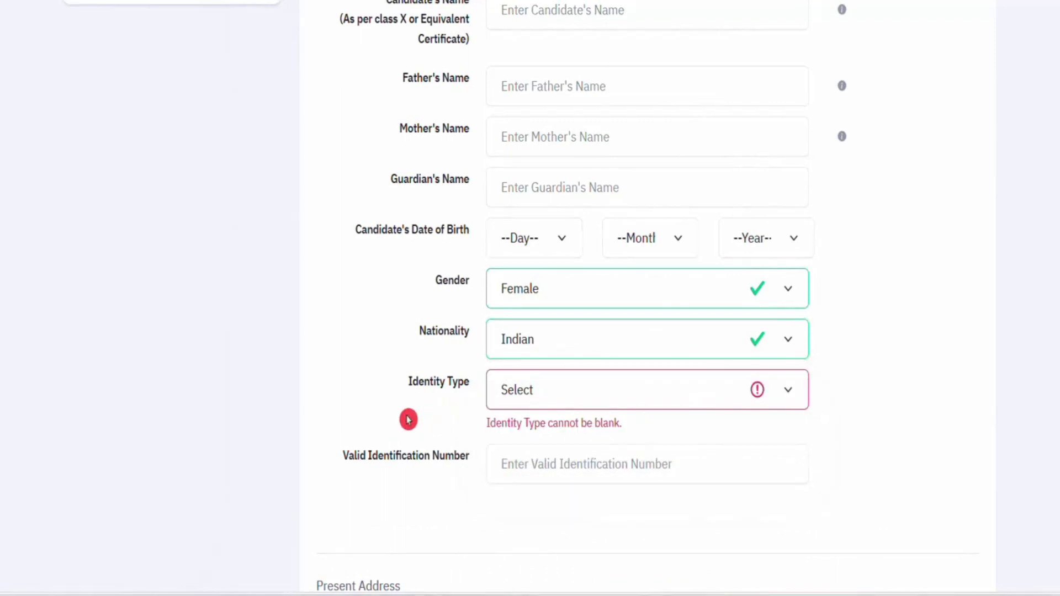
{"action": "left_click", "coordinate": [504, 393]}
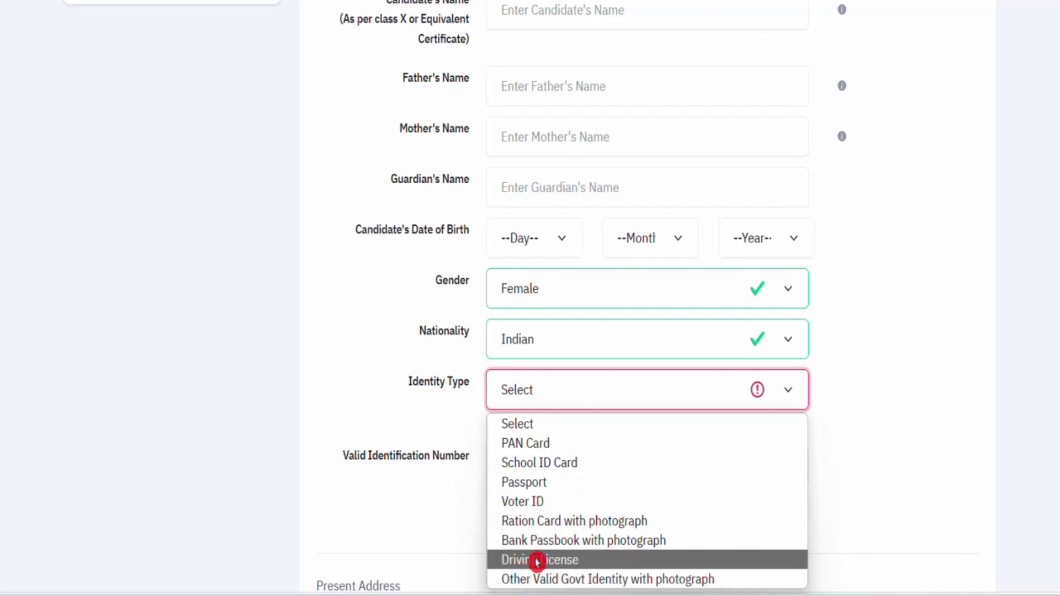
{"action": "left_click", "coordinate": [573, 503]}
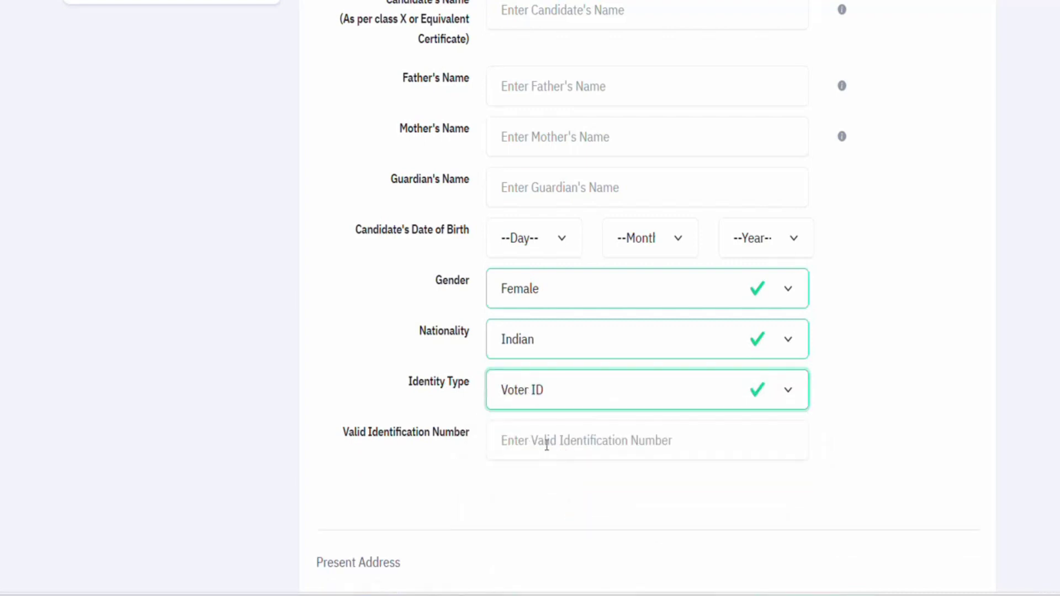
Review the Present Address and contact fields and mark the permanent address as same as the present address.
{"action": "scroll", "coordinate": [592, 454], "scroll_direction": "down", "scroll_amount": 8}
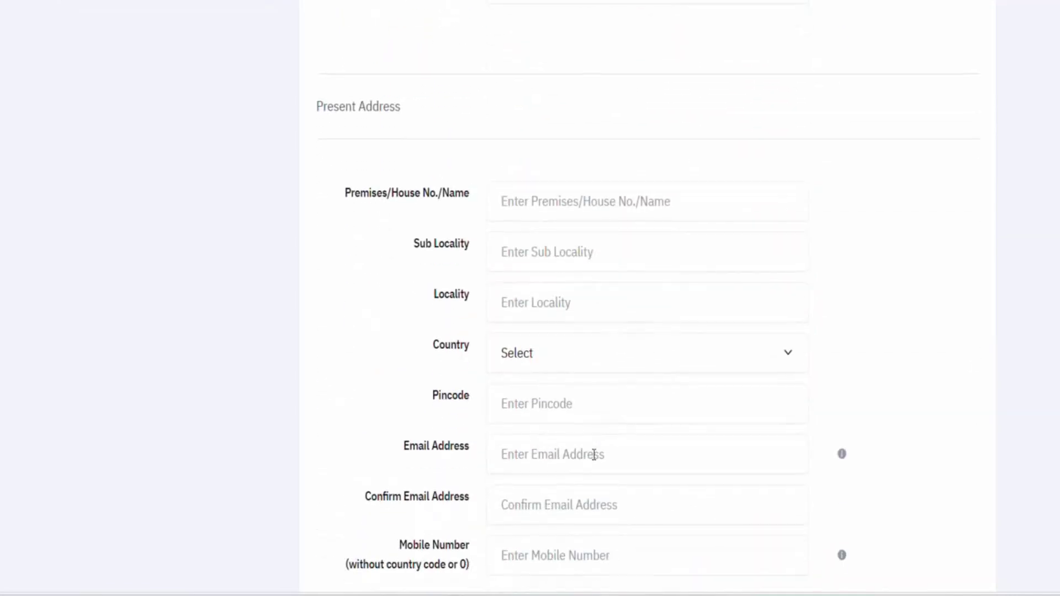
{"action": "left_click", "coordinate": [424, 175]}
{"action": "scroll", "coordinate": [521, 442], "scroll_direction": "down", "scroll_amount": 3}
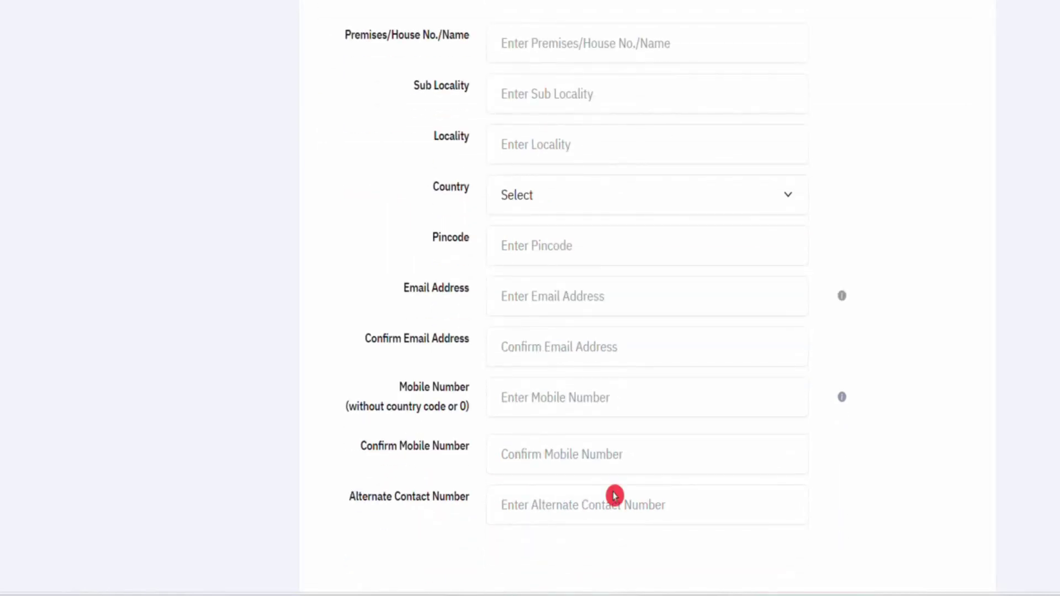
{"action": "scroll", "coordinate": [615, 495], "scroll_direction": "down", "scroll_amount": 3}
{"action": "scroll", "coordinate": [618, 503], "scroll_direction": "down", "scroll_amount": 3}
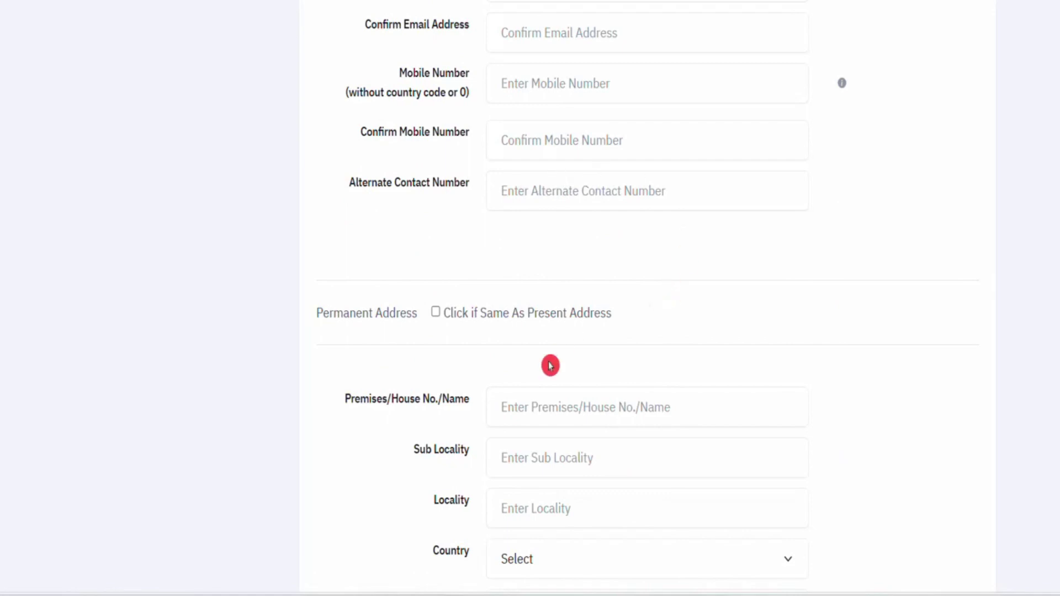
{"action": "left_click", "coordinate": [436, 314]}
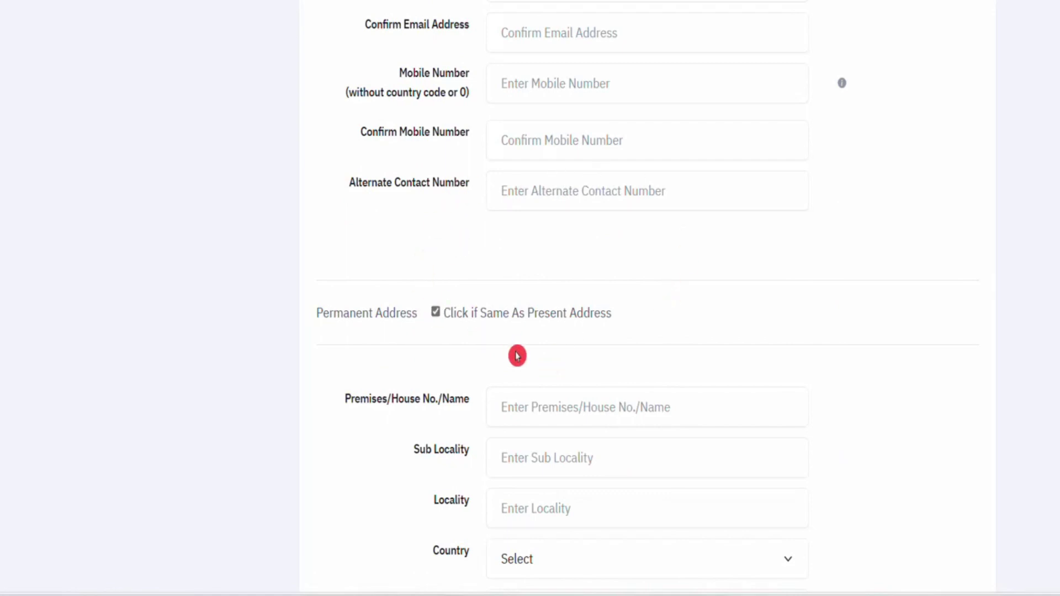
Examine the Choose Password rules, the security question and answer fields, and the Security Pin section of the registration form.
{"action": "scroll", "coordinate": [517, 356], "scroll_direction": "down", "scroll_amount": 9}
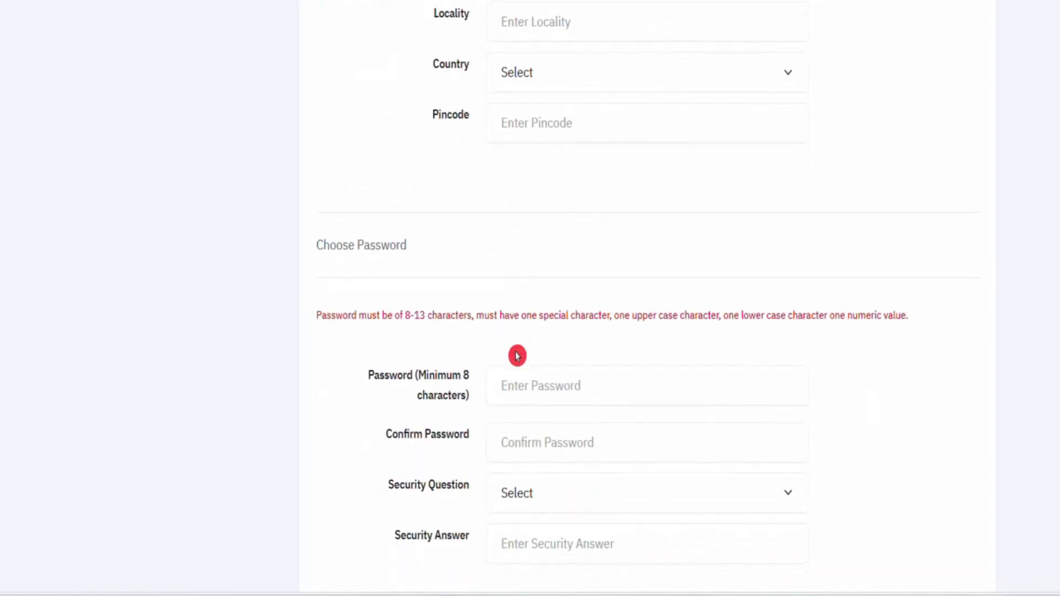
{"action": "scroll", "coordinate": [658, 412], "scroll_direction": "down", "scroll_amount": 2}
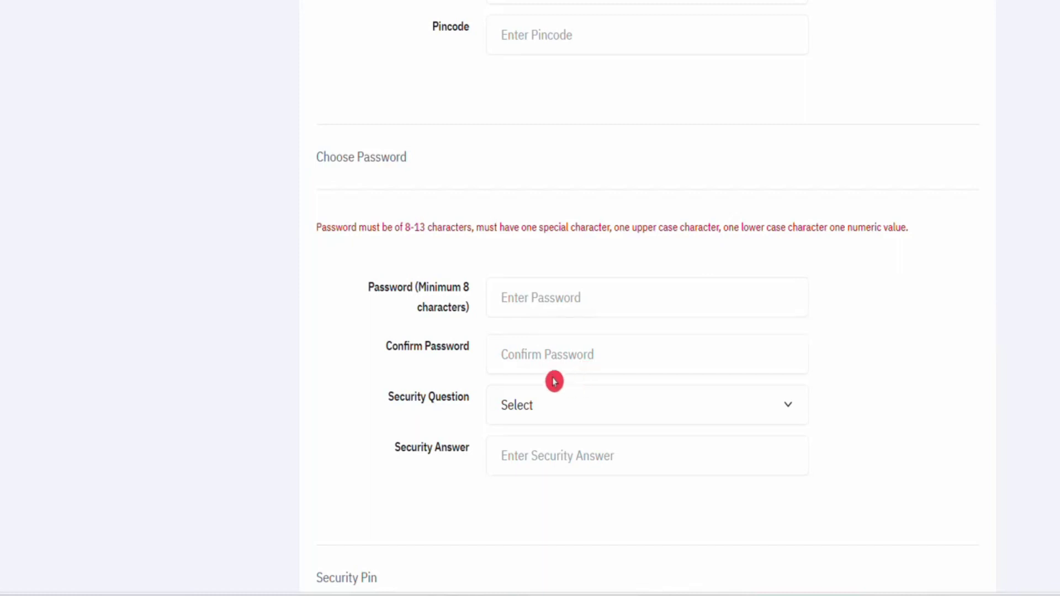
{"action": "left_click", "coordinate": [563, 404]}
{"action": "left_click", "coordinate": [882, 454]}
{"action": "left_click", "coordinate": [882, 454]}
{"action": "scroll", "coordinate": [594, 455], "scroll_direction": "down", "scroll_amount": 3}
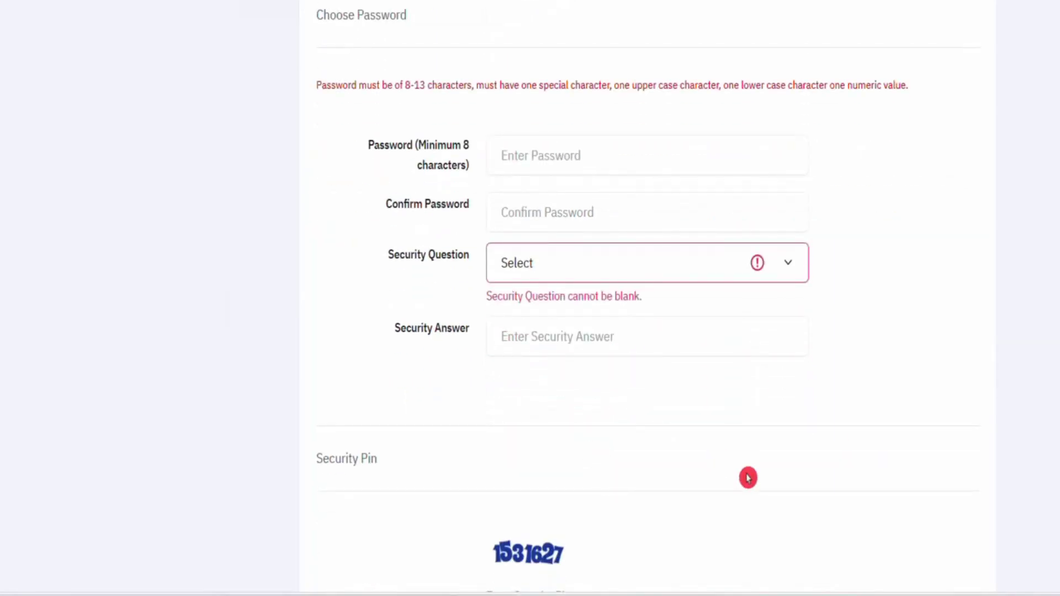
{"action": "scroll", "coordinate": [748, 478], "scroll_direction": "down", "scroll_amount": 6}
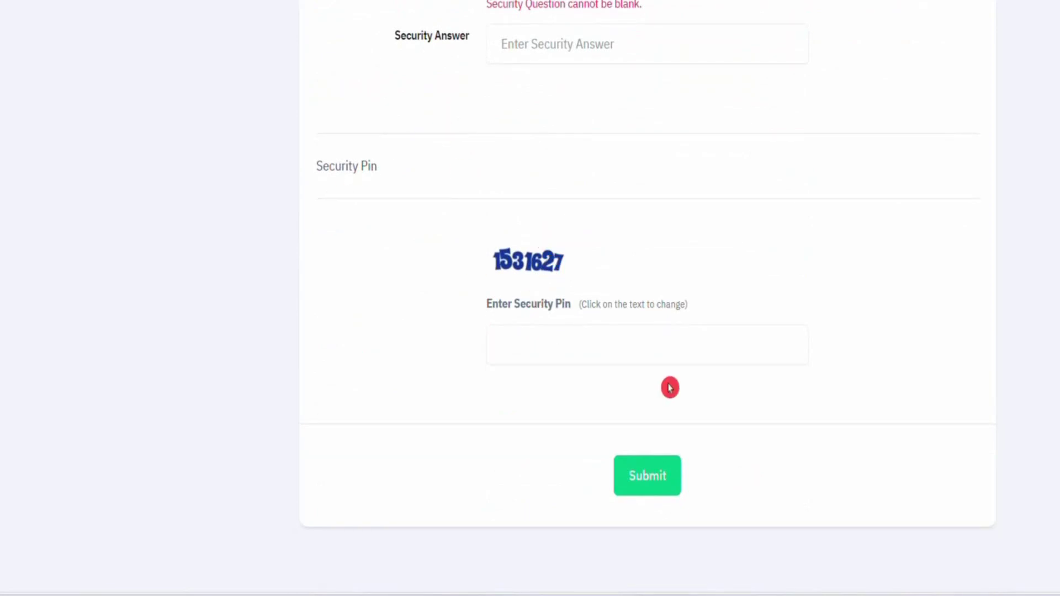
{"action": "scroll", "coordinate": [824, 287], "scroll_direction": "up", "scroll_amount": 20}
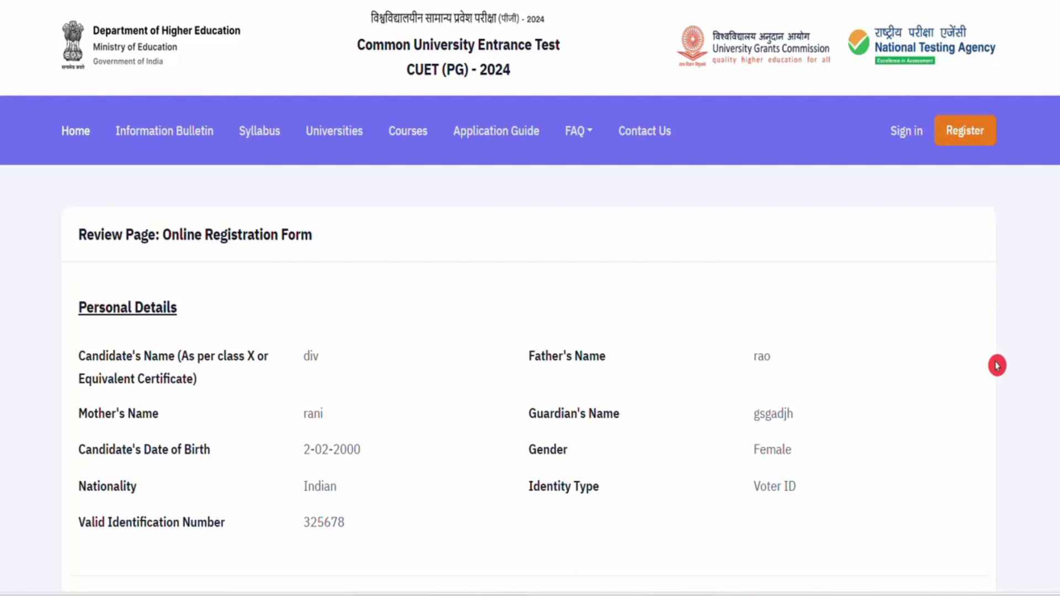
Tick all eight items in the particulars checklist on the review page and accept the declaration below them.
{"action": "scroll", "coordinate": [997, 366], "scroll_direction": "down", "scroll_amount": 15}
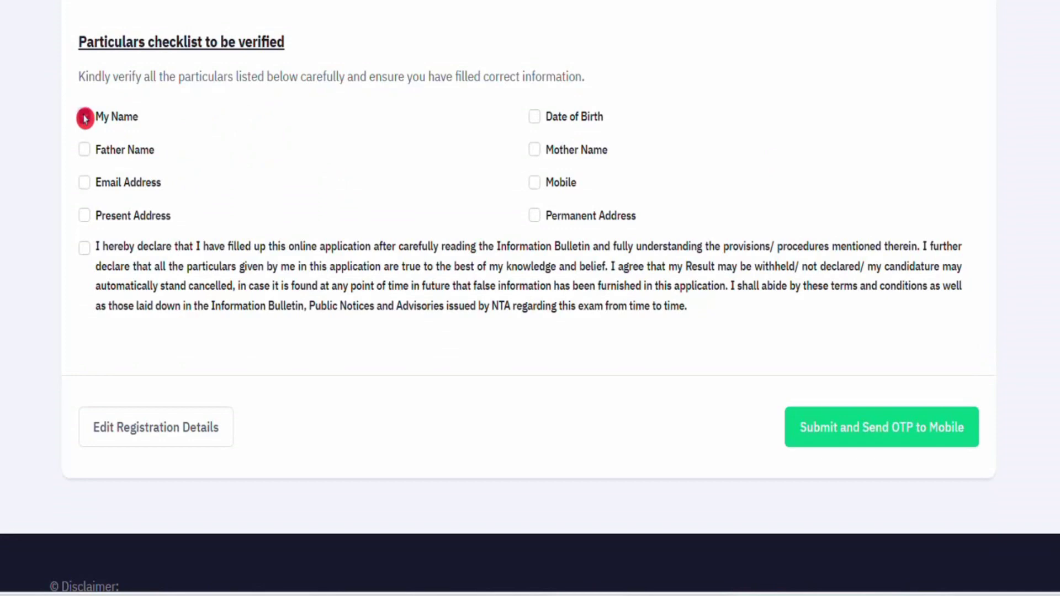
{"action": "left_click", "coordinate": [85, 118]}
{"action": "left_click", "coordinate": [85, 151]}
{"action": "left_click", "coordinate": [84, 182]}
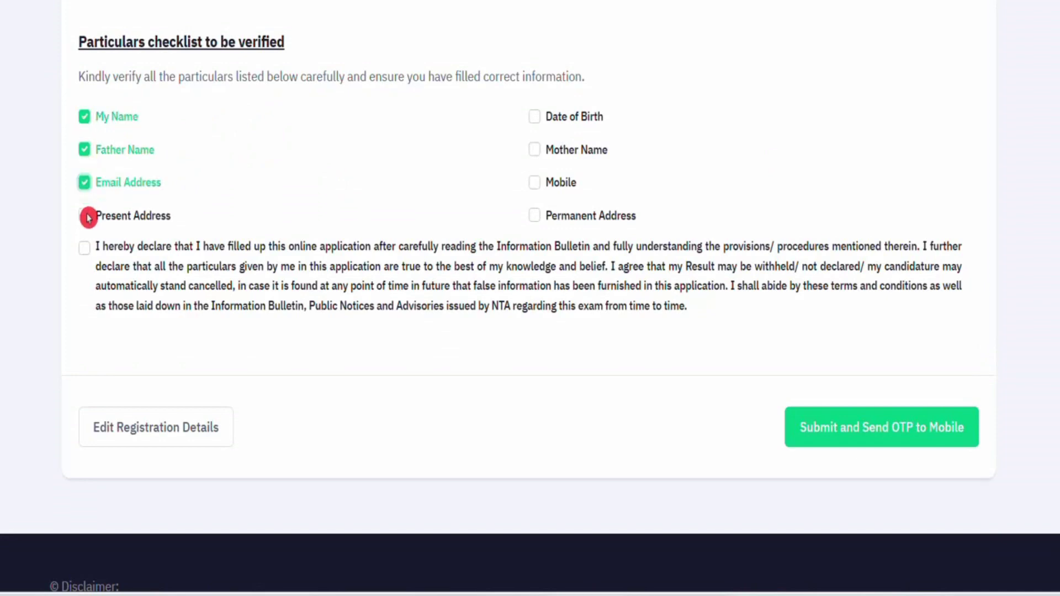
{"action": "left_click", "coordinate": [85, 215]}
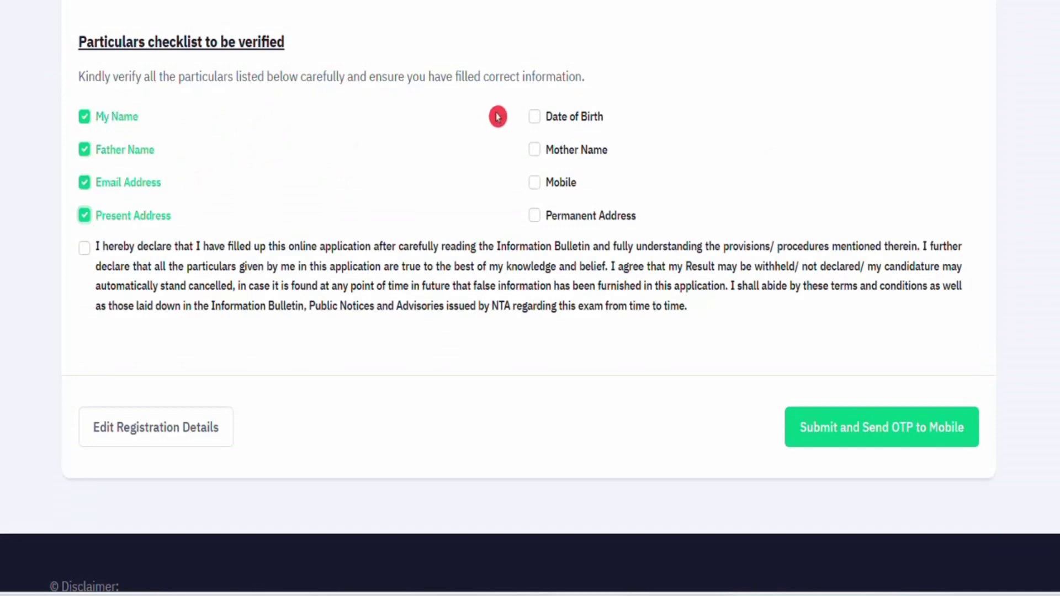
{"action": "left_click", "coordinate": [534, 117]}
{"action": "left_click", "coordinate": [535, 149]}
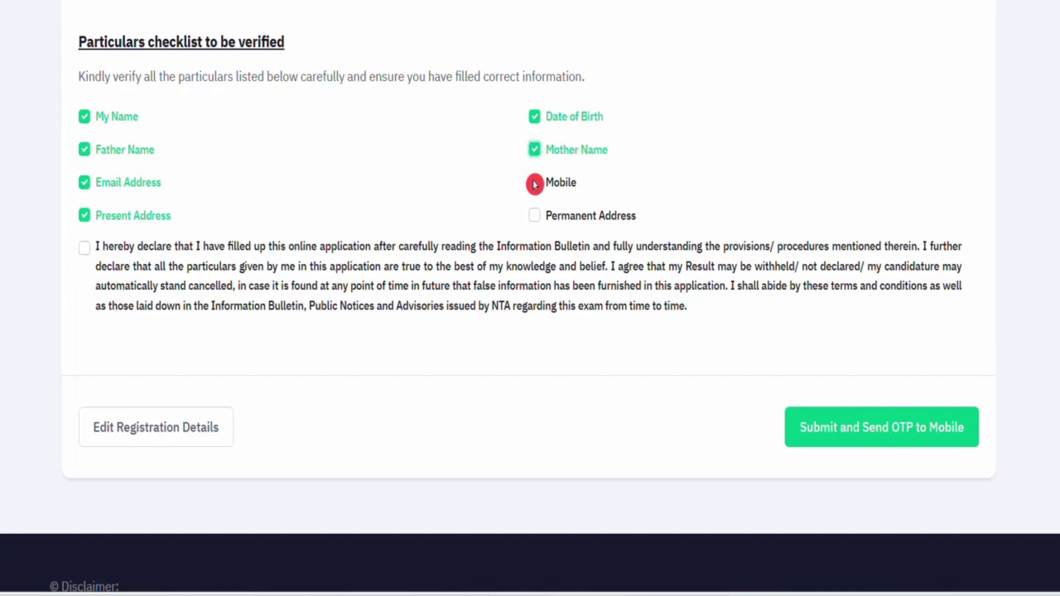
{"action": "left_click", "coordinate": [534, 183]}
{"action": "left_click", "coordinate": [535, 216]}
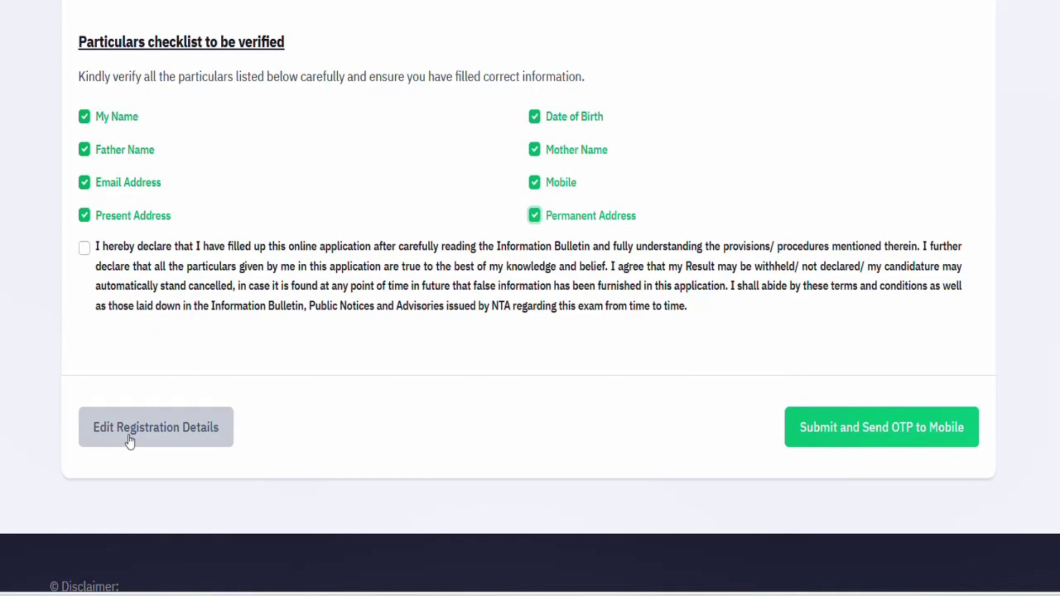
{"action": "left_click", "coordinate": [82, 248]}
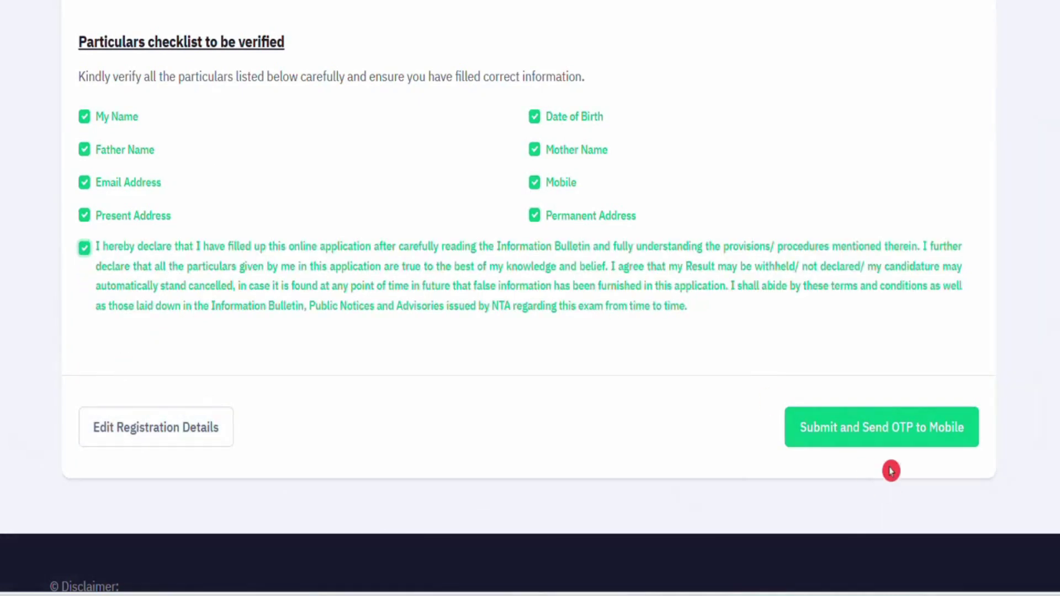
Submit the reviewed registration with an OTP sent to mobile, confirm the submission, and view the OTP and Security Pin fields.
{"action": "left_click", "coordinate": [896, 434]}
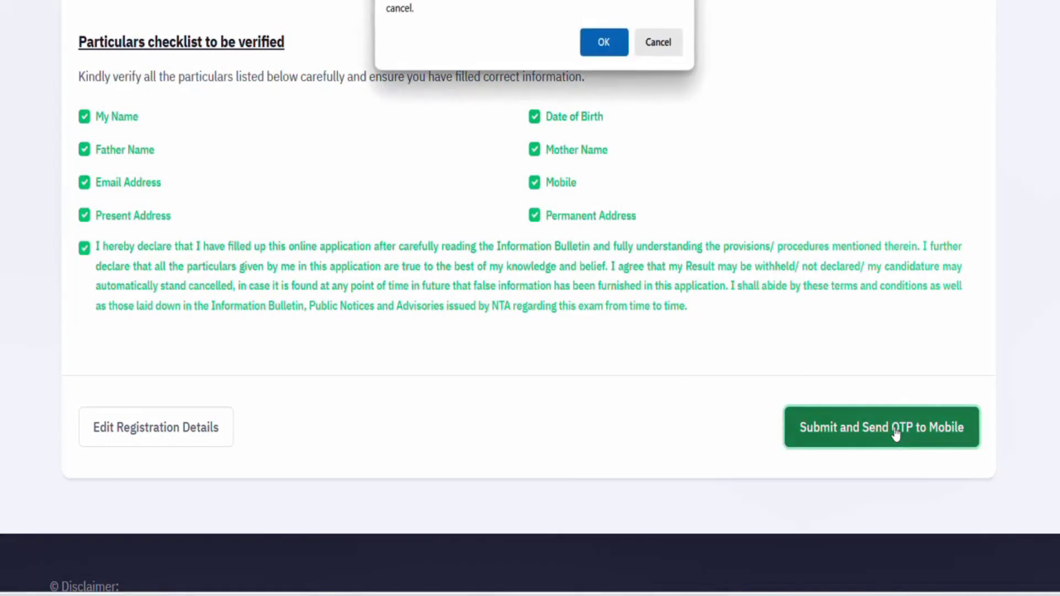
{"action": "left_click", "coordinate": [604, 42]}
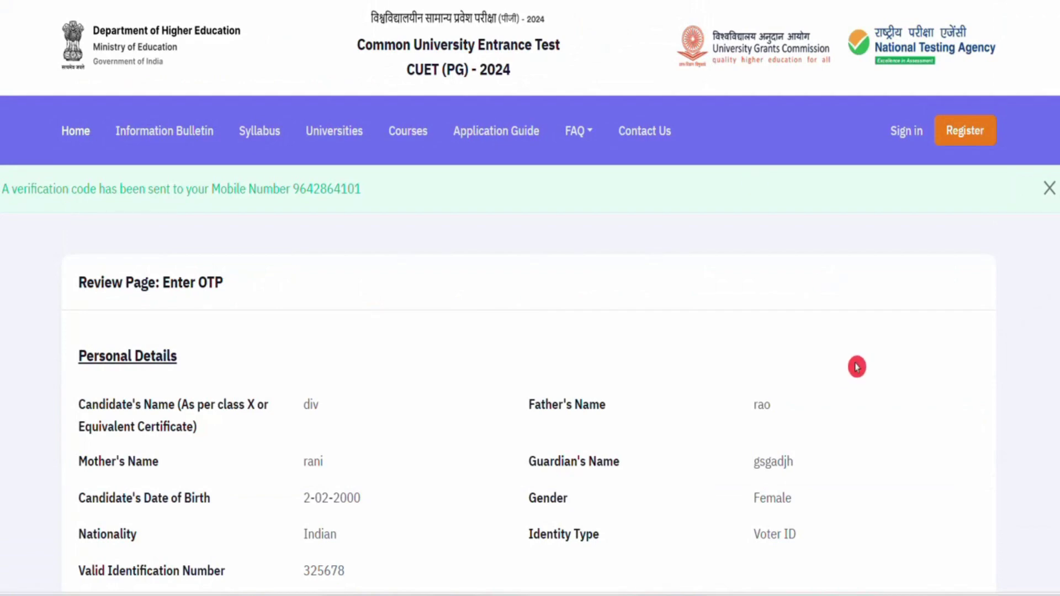
{"action": "scroll", "coordinate": [857, 367], "scroll_direction": "down", "scroll_amount": 15}
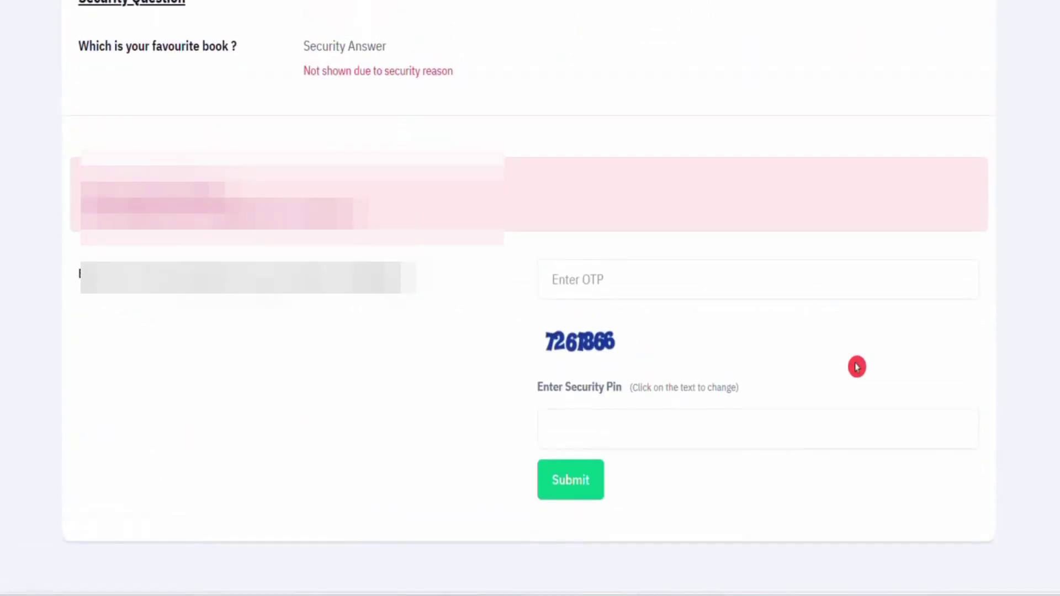
{"action": "scroll", "coordinate": [857, 367], "scroll_direction": "down", "scroll_amount": 2}
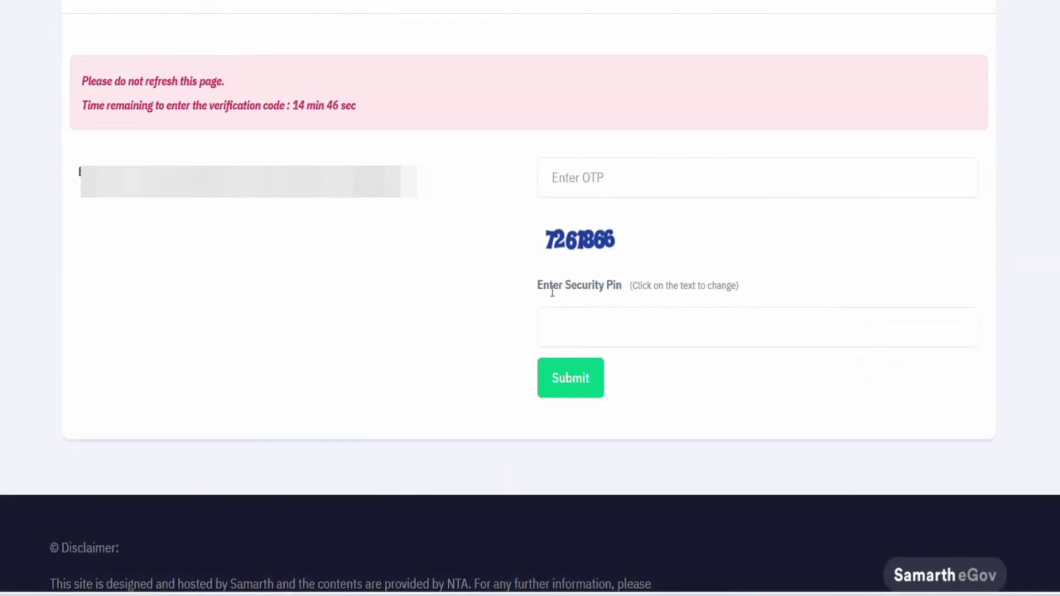
{"action": "left_click", "coordinate": [656, 457]}
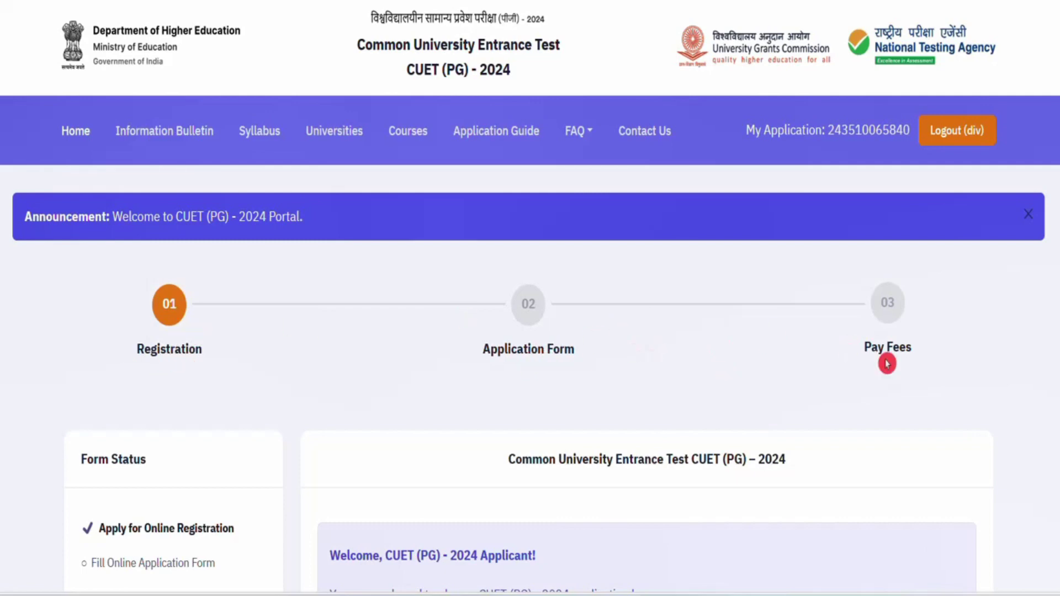
Review the form status, quick links and application status on the applicant page, and continue to the application form.
{"action": "scroll", "coordinate": [812, 386], "scroll_direction": "down", "scroll_amount": 3}
{"action": "scroll", "coordinate": [812, 388], "scroll_direction": "down", "scroll_amount": 3}
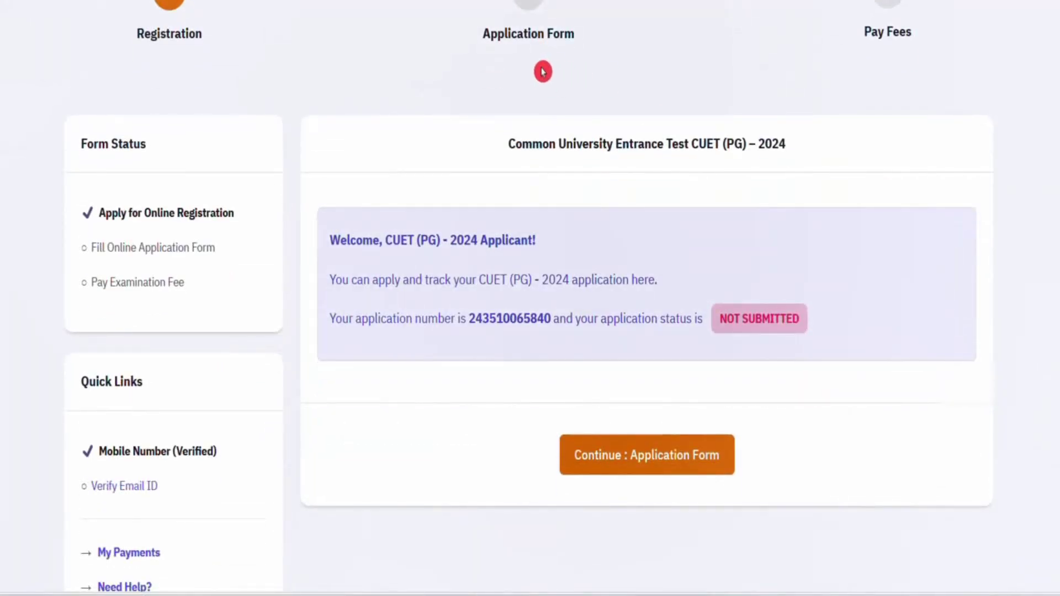
{"action": "scroll", "coordinate": [551, 180], "scroll_direction": "down", "scroll_amount": 3}
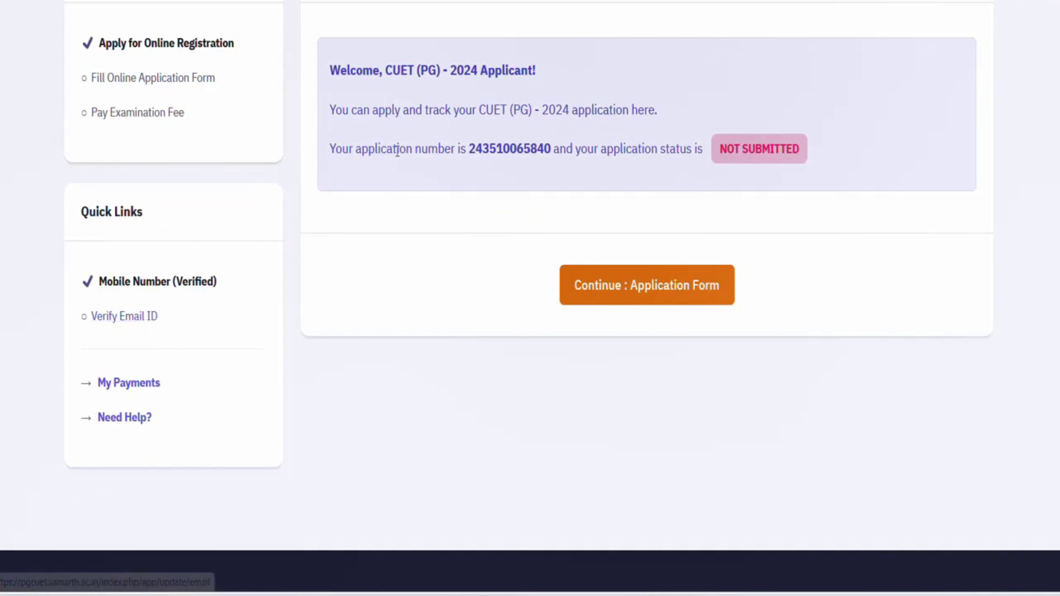
{"action": "scroll", "coordinate": [389, 157], "scroll_direction": "up", "scroll_amount": 1}
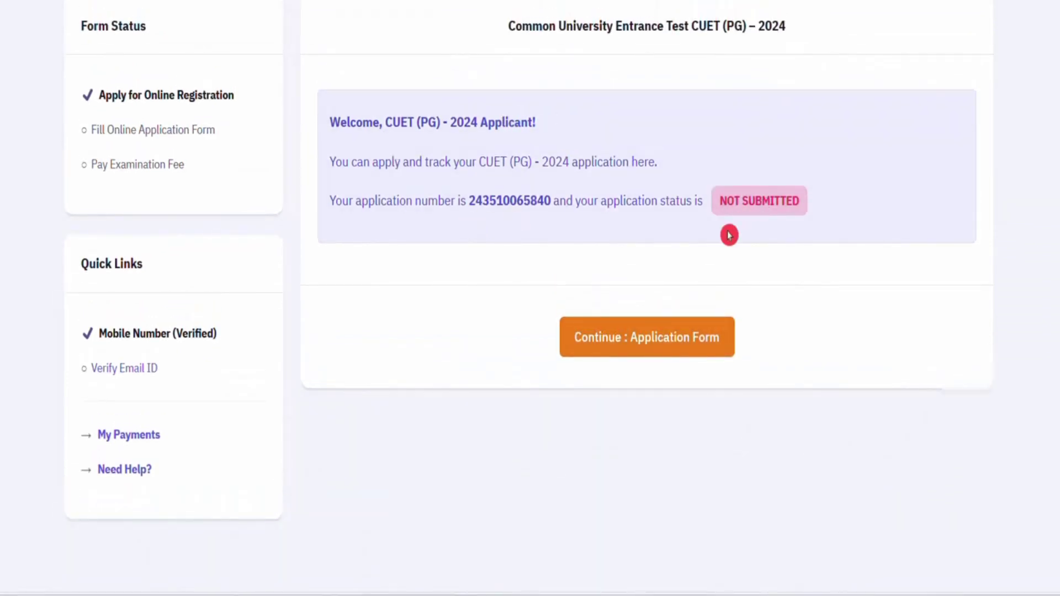
{"action": "left_click", "coordinate": [629, 347]}
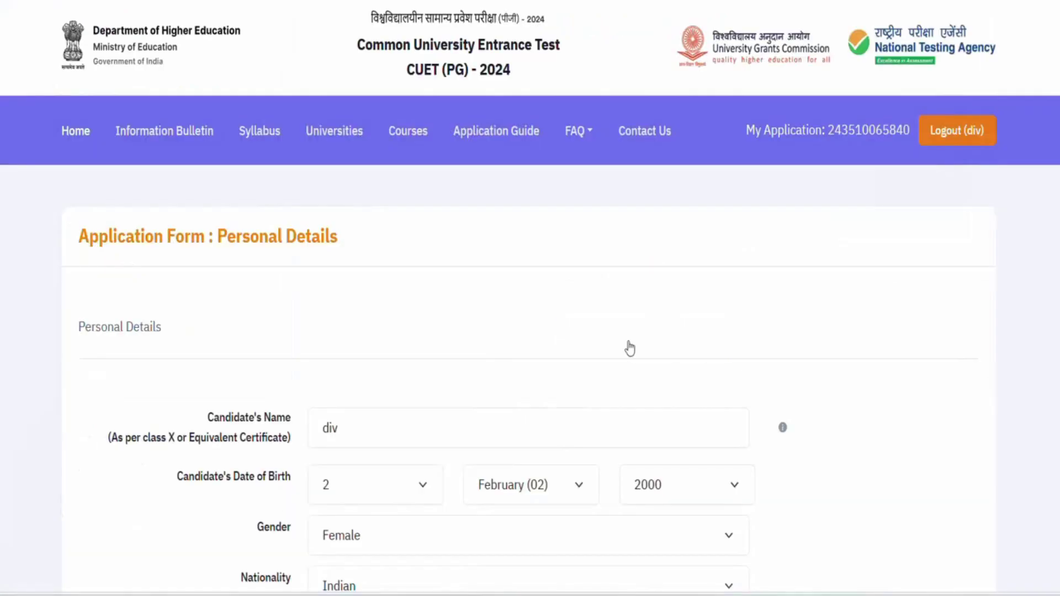
Set the candidate's category to General/Unreserved and answer No to the PwBD candidate question.
{"action": "scroll", "coordinate": [519, 367], "scroll_direction": "down", "scroll_amount": 4}
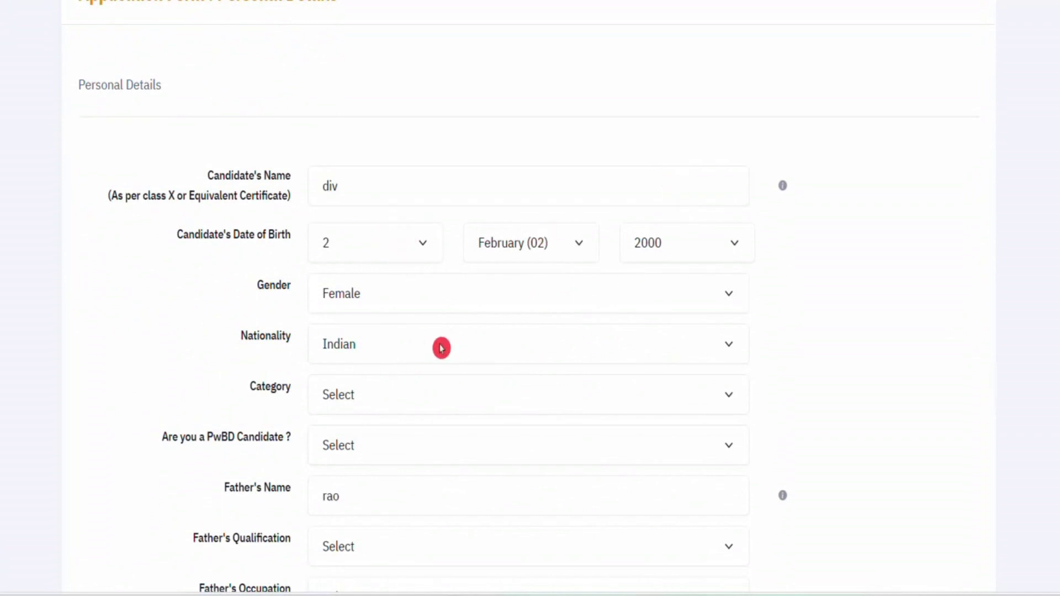
{"action": "left_click", "coordinate": [431, 389]}
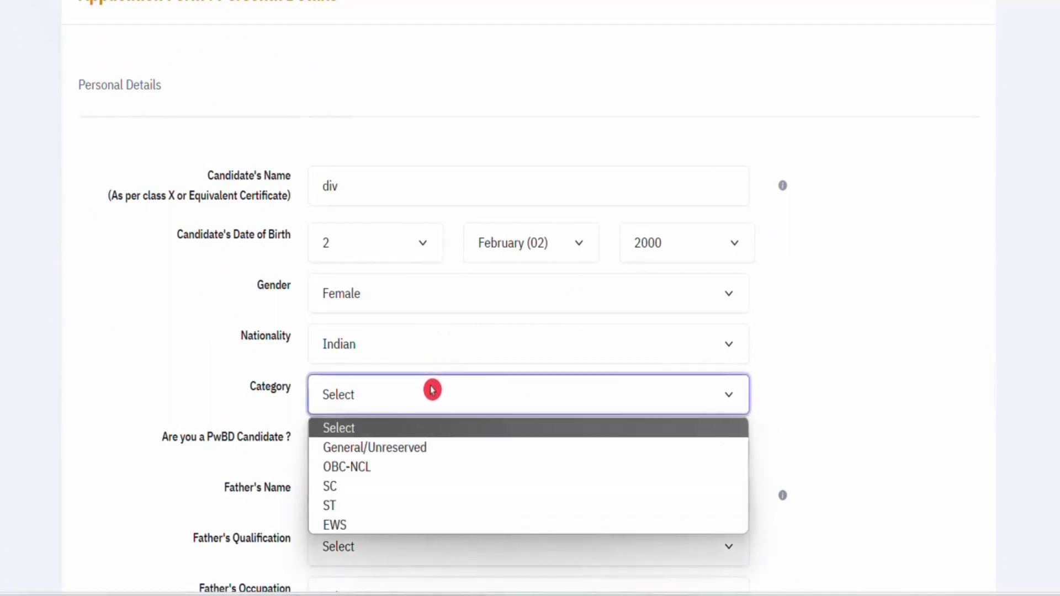
{"action": "left_click", "coordinate": [407, 450]}
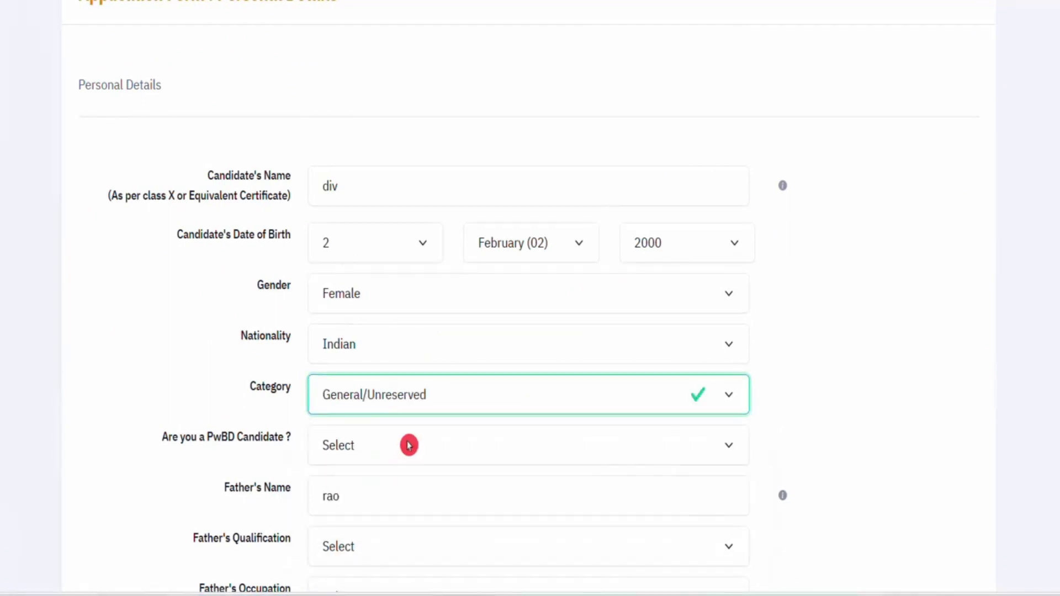
{"action": "left_click", "coordinate": [412, 443]}
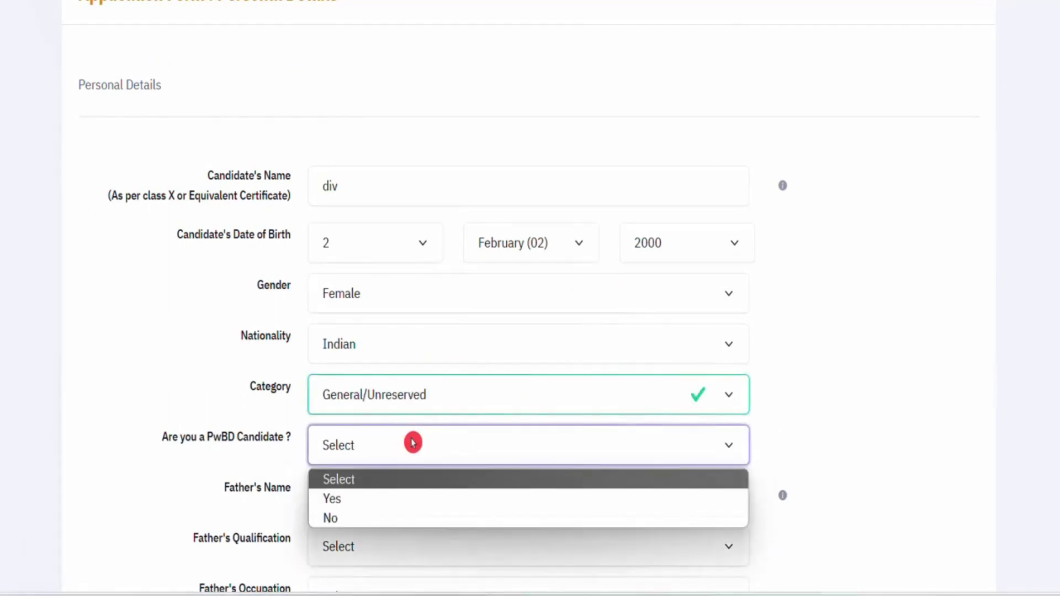
{"action": "left_click", "coordinate": [379, 517]}
Set the father's qualification to Not Applicable in the personal details.
{"action": "scroll", "coordinate": [448, 473], "scroll_direction": "down", "scroll_amount": 1}
{"action": "scroll", "coordinate": [448, 473], "scroll_direction": "down", "scroll_amount": 2}
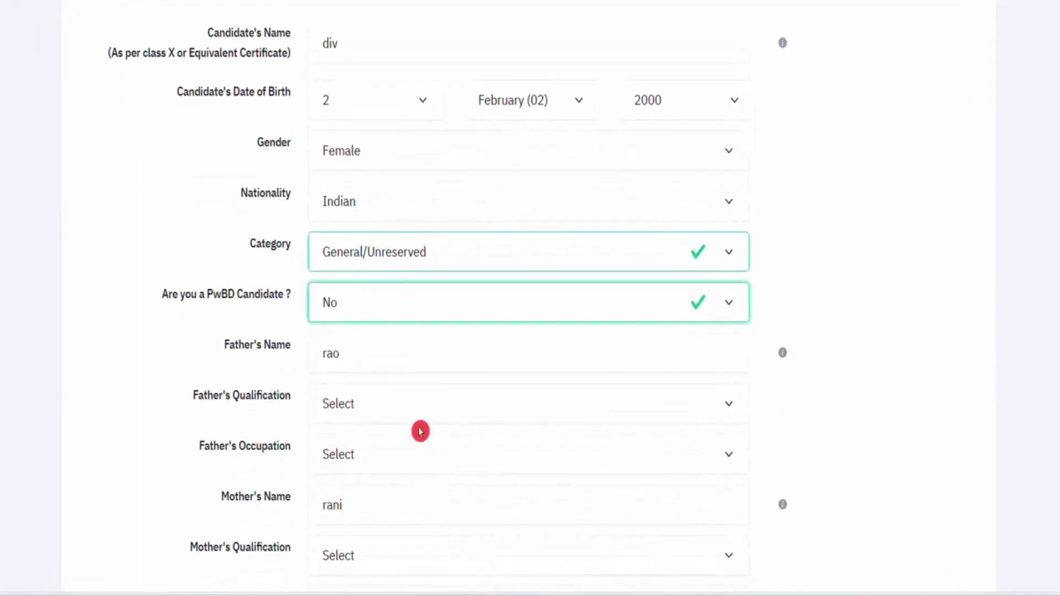
{"action": "left_click", "coordinate": [374, 393]}
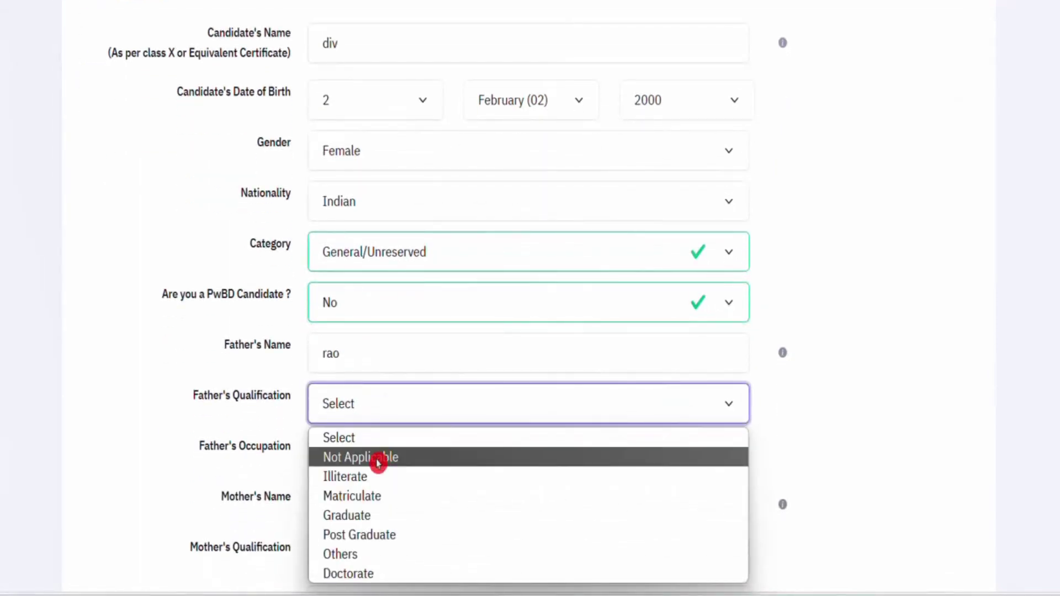
{"action": "left_click", "coordinate": [383, 351]}
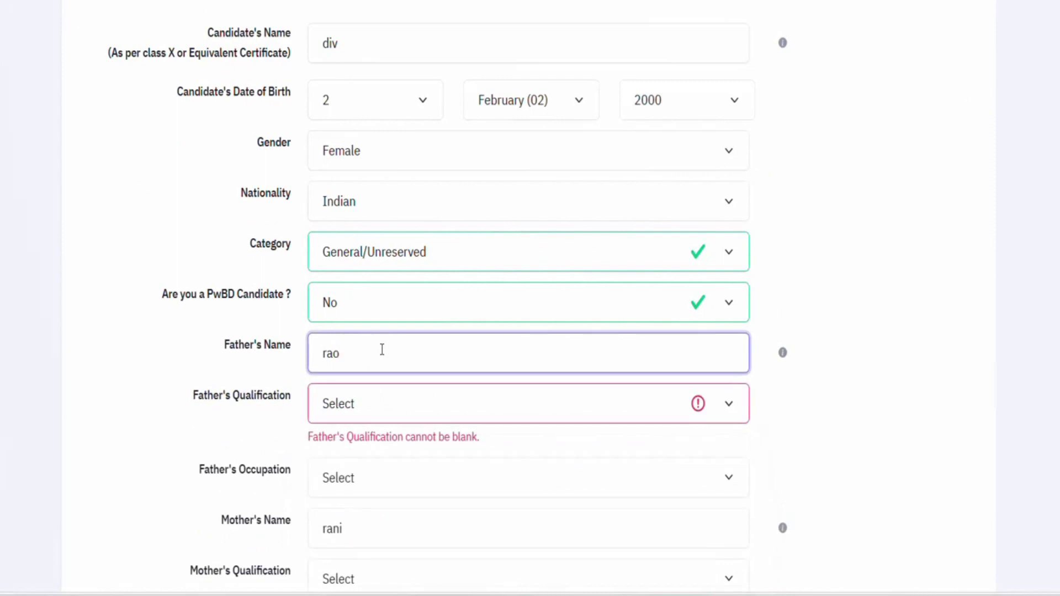
{"action": "left_click", "coordinate": [374, 405]}
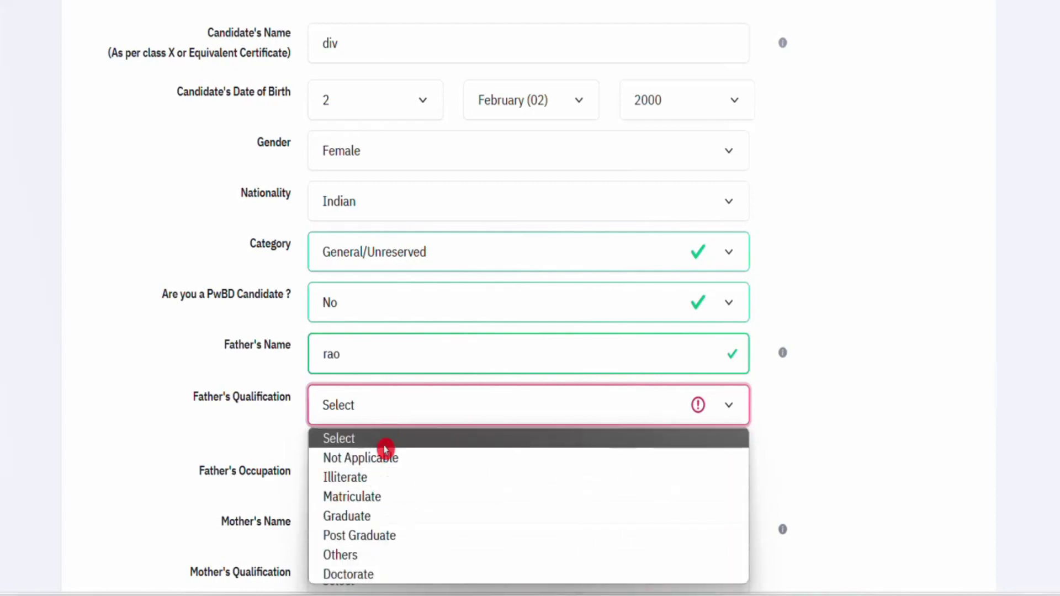
{"action": "left_click", "coordinate": [385, 466]}
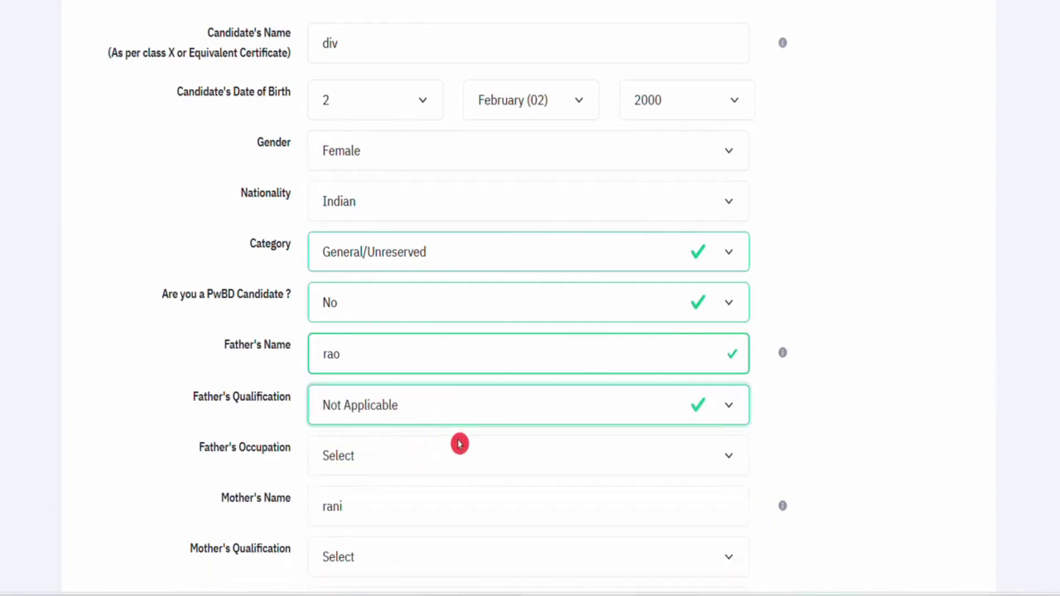
Set the father's occupation to Agriculture in the personal details.
{"action": "scroll", "coordinate": [459, 442], "scroll_direction": "down", "scroll_amount": 3}
{"action": "left_click", "coordinate": [383, 304]}
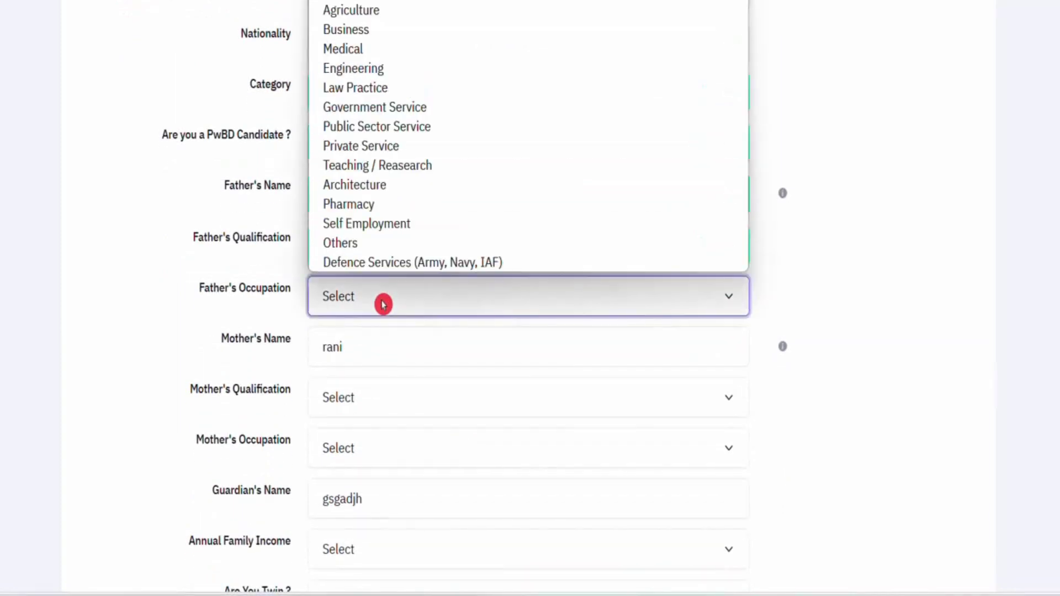
{"action": "left_click", "coordinate": [436, 14]}
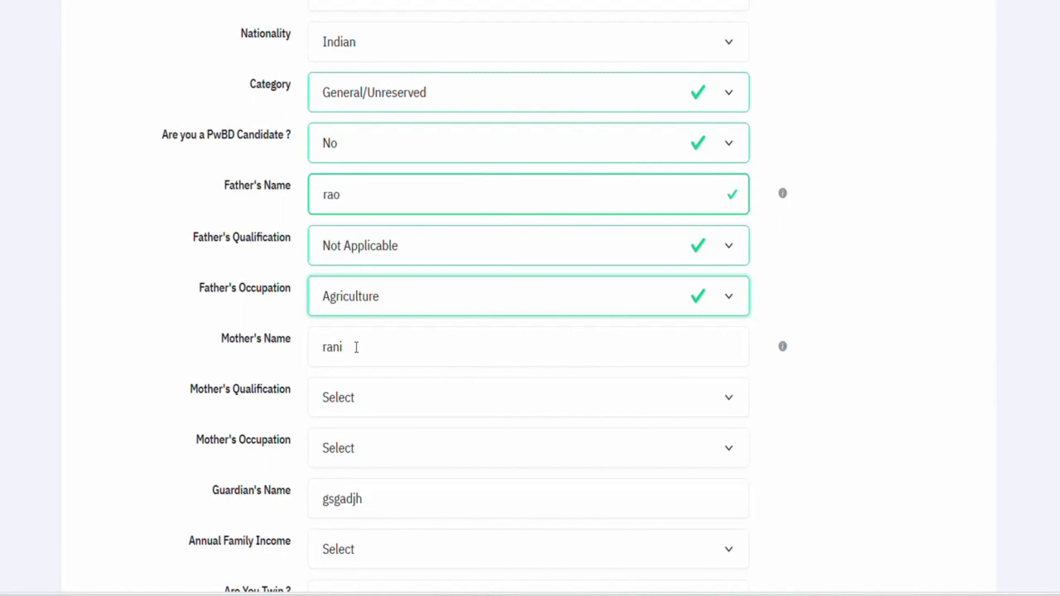
Set the mother's qualification to Matriculate and change the father's qualification to Matriculate as well.
{"action": "left_click", "coordinate": [355, 405]}
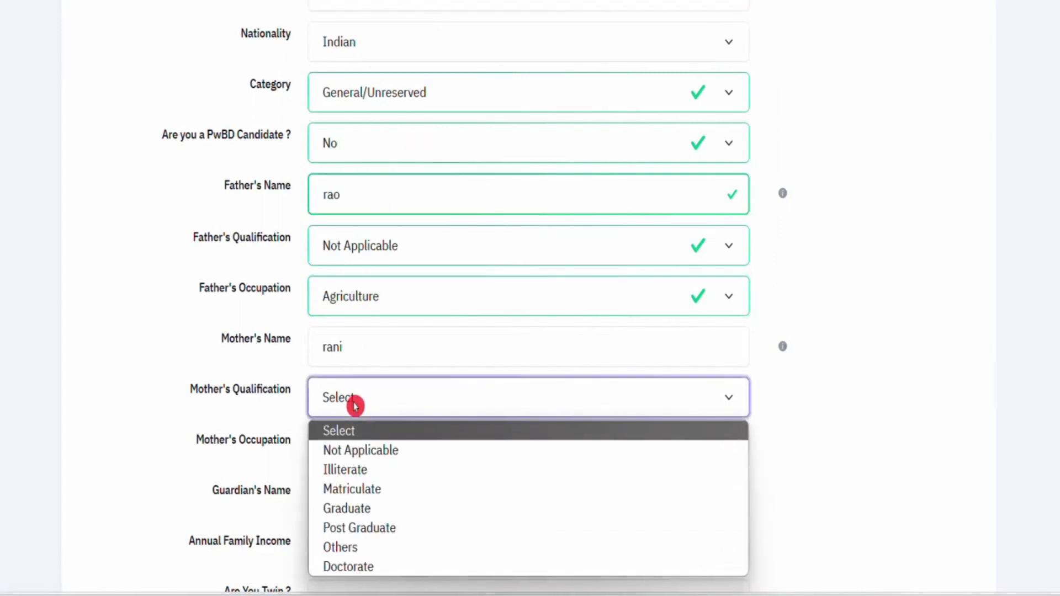
{"action": "left_click", "coordinate": [371, 490]}
{"action": "left_click", "coordinate": [430, 245]}
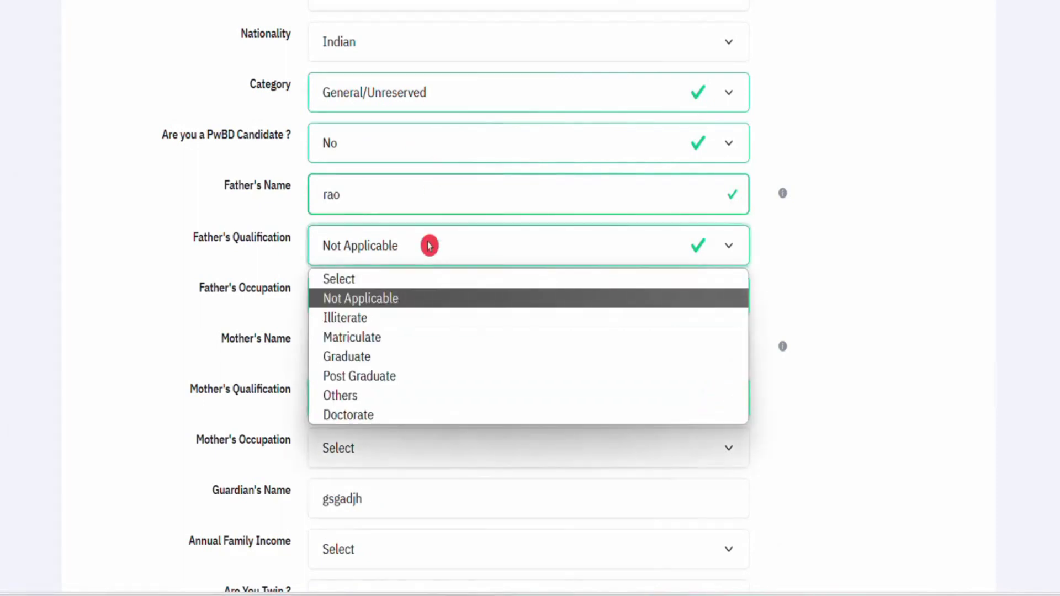
{"action": "left_click", "coordinate": [395, 338]}
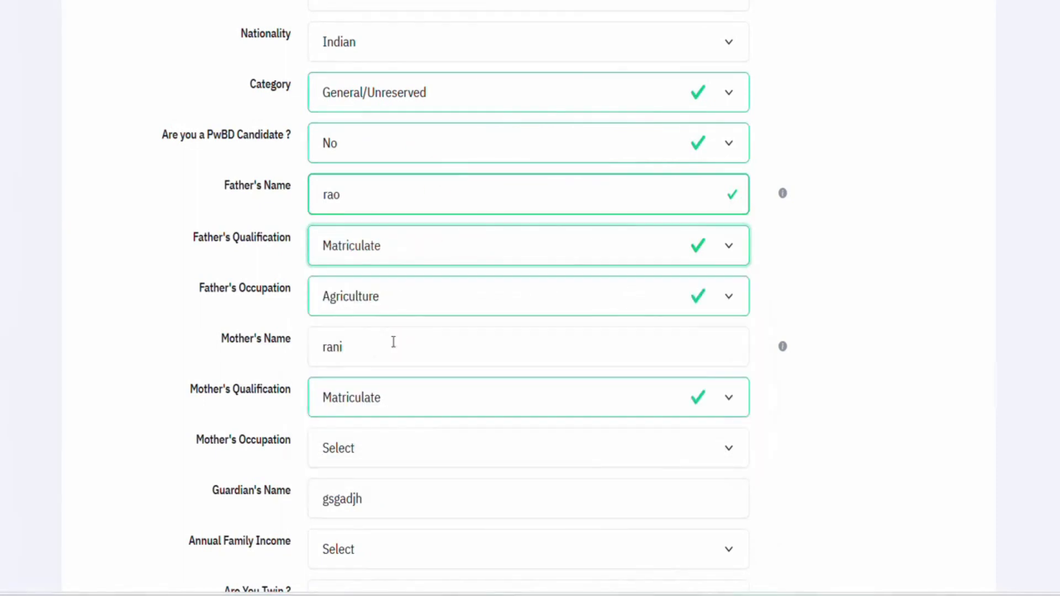
Set the mother's occupation to Not Applicable and the annual family income to RS. 200001 - 300000.
{"action": "left_click", "coordinate": [364, 442]}
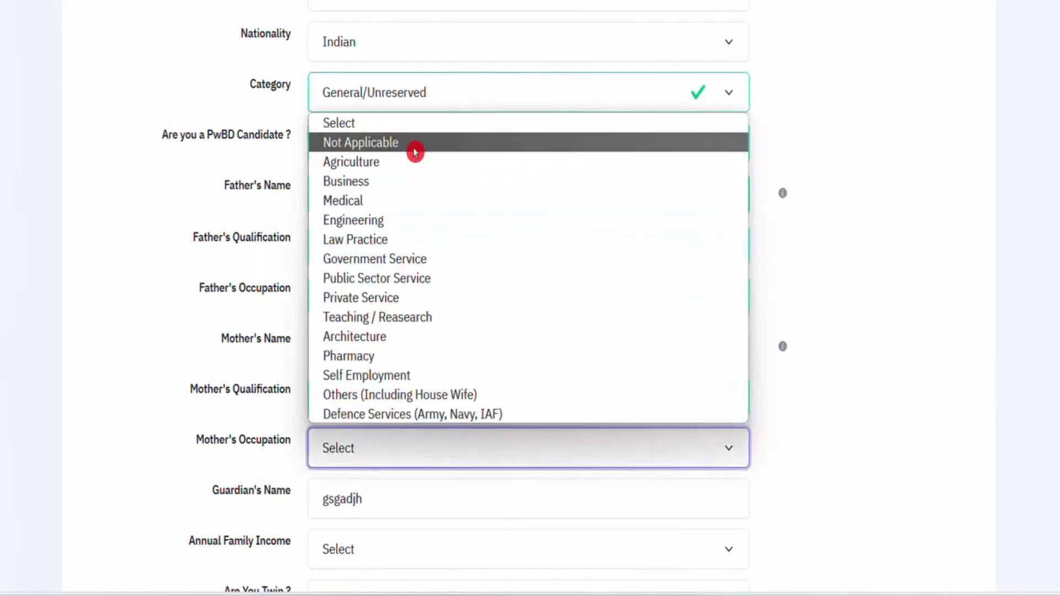
{"action": "left_click", "coordinate": [458, 148]}
{"action": "scroll", "coordinate": [442, 473], "scroll_direction": "down", "scroll_amount": 3}
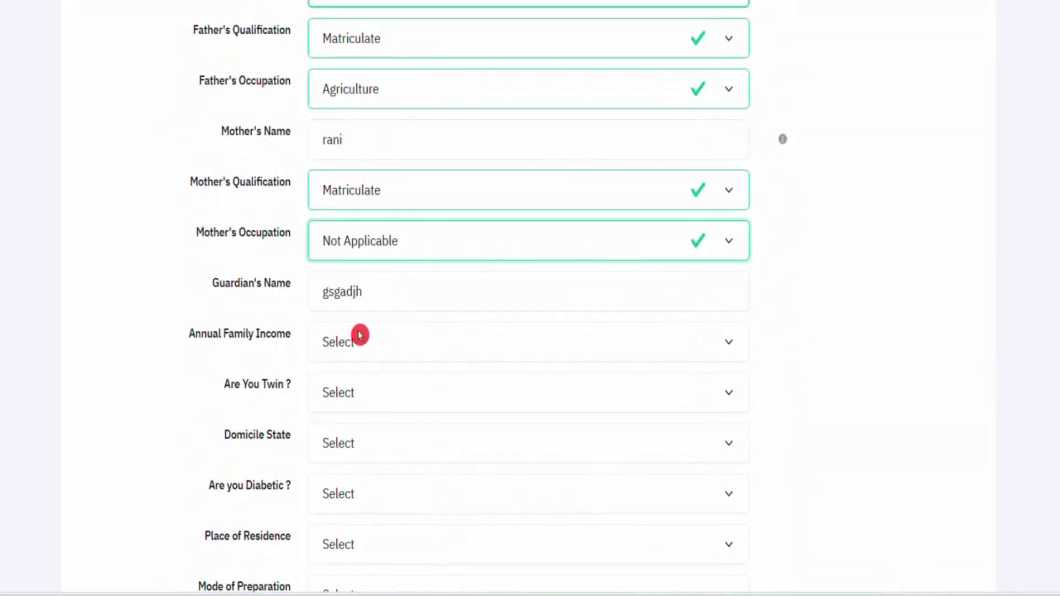
{"action": "left_click", "coordinate": [366, 346]}
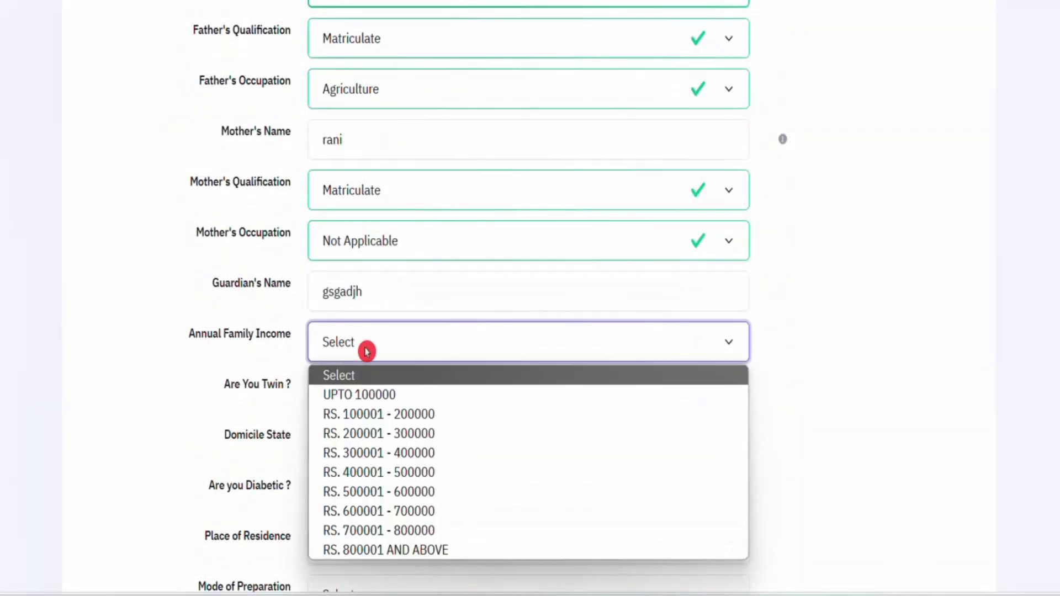
{"action": "left_click", "coordinate": [366, 440]}
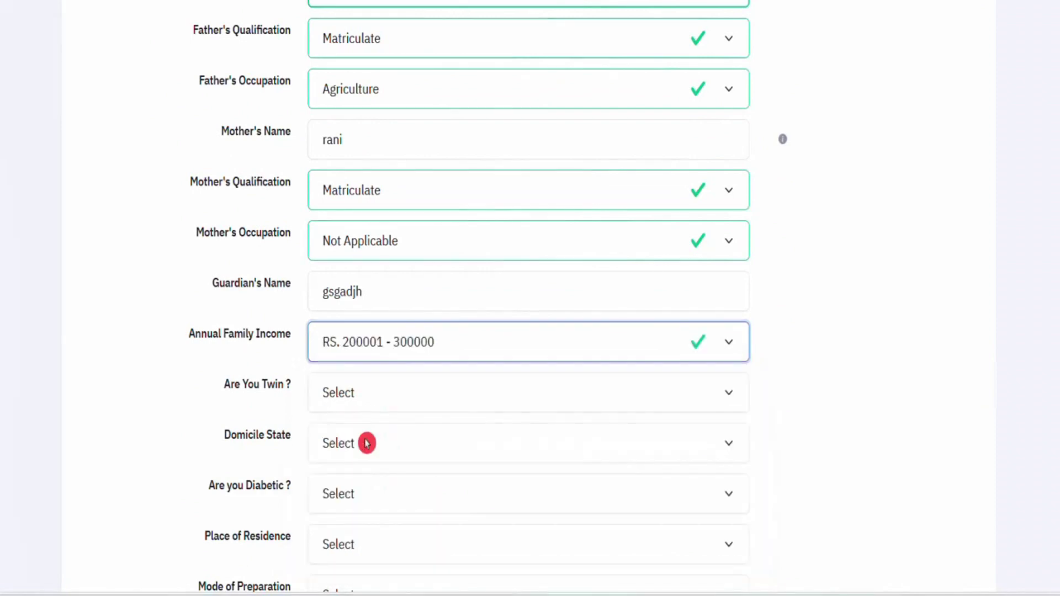
Answer Yes to the twin question and view the additional fields for the twin's name and Class 10th roll number.
{"action": "left_click", "coordinate": [367, 387]}
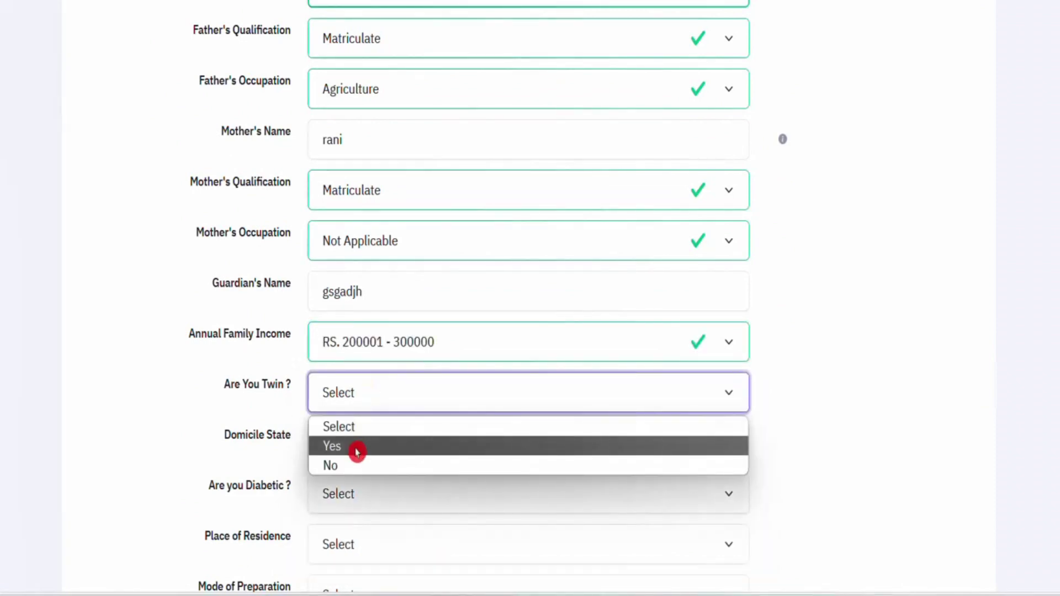
{"action": "left_click", "coordinate": [356, 451]}
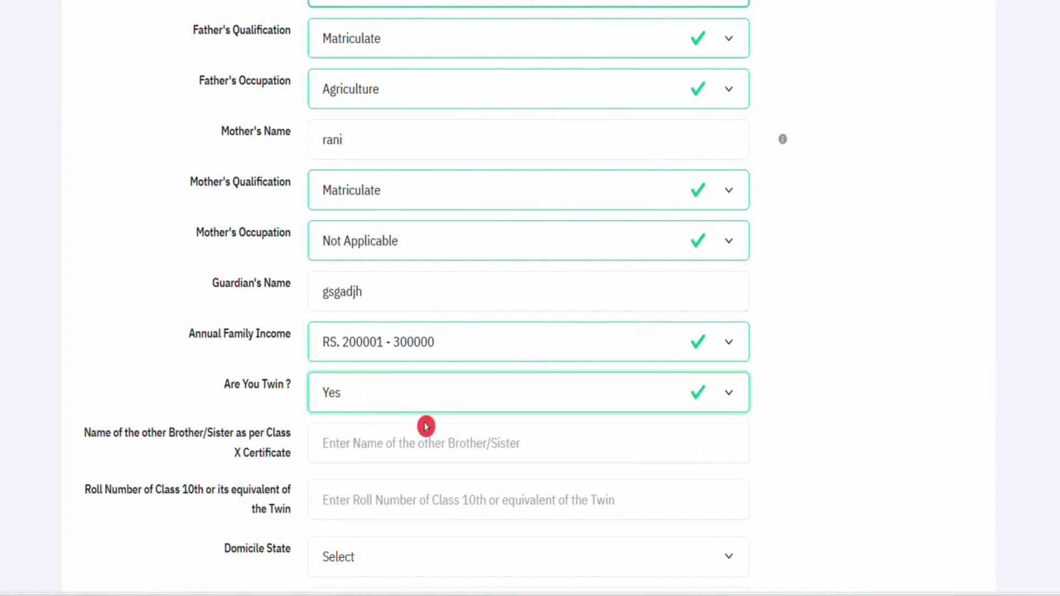
{"action": "scroll", "coordinate": [426, 427], "scroll_direction": "down", "scroll_amount": 1}
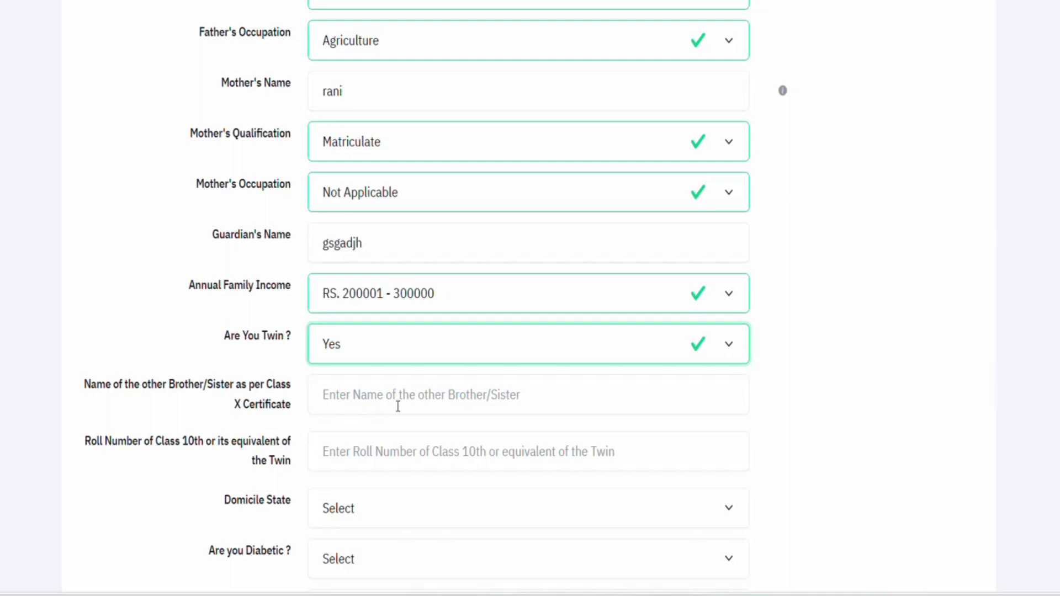
Change the answer to the twin question to No and set the domicile state to TELANGANA.
{"action": "left_click", "coordinate": [403, 348]}
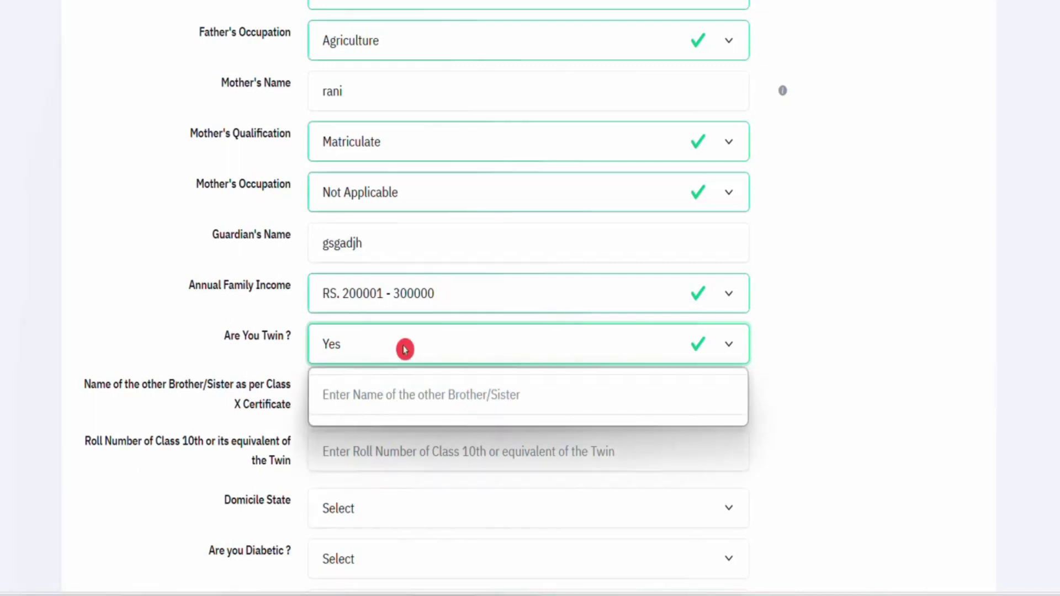
{"action": "left_click", "coordinate": [390, 417]}
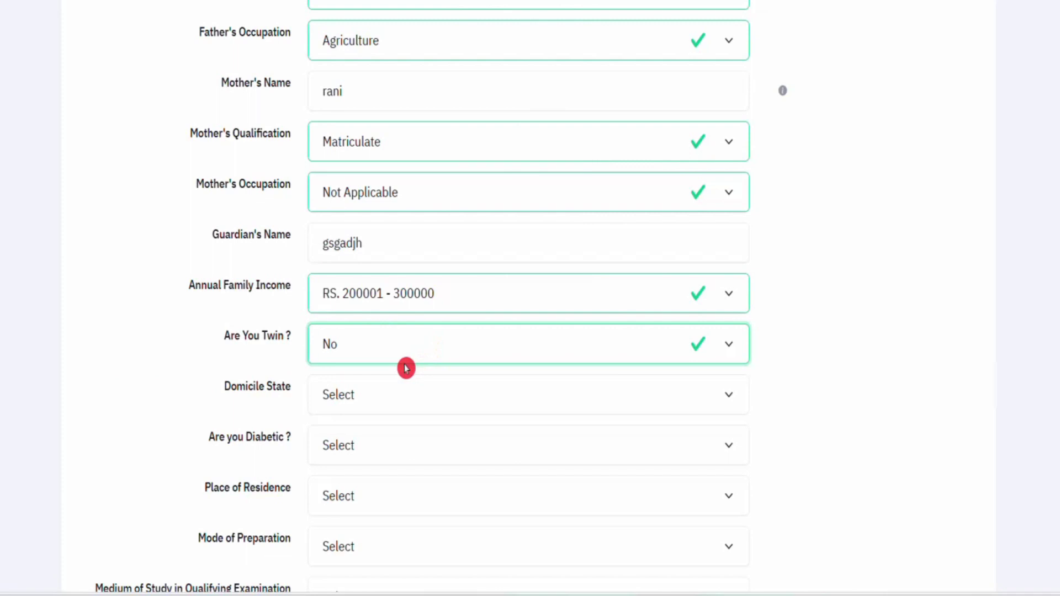
{"action": "left_click", "coordinate": [395, 394]}
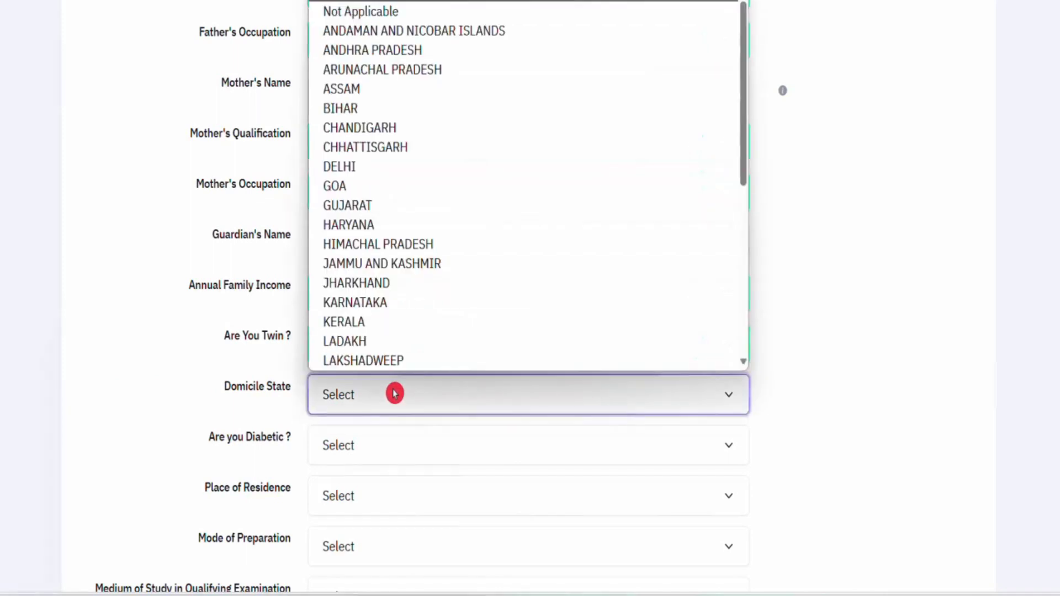
{"action": "scroll", "coordinate": [547, 237], "scroll_direction": "down", "scroll_amount": 6}
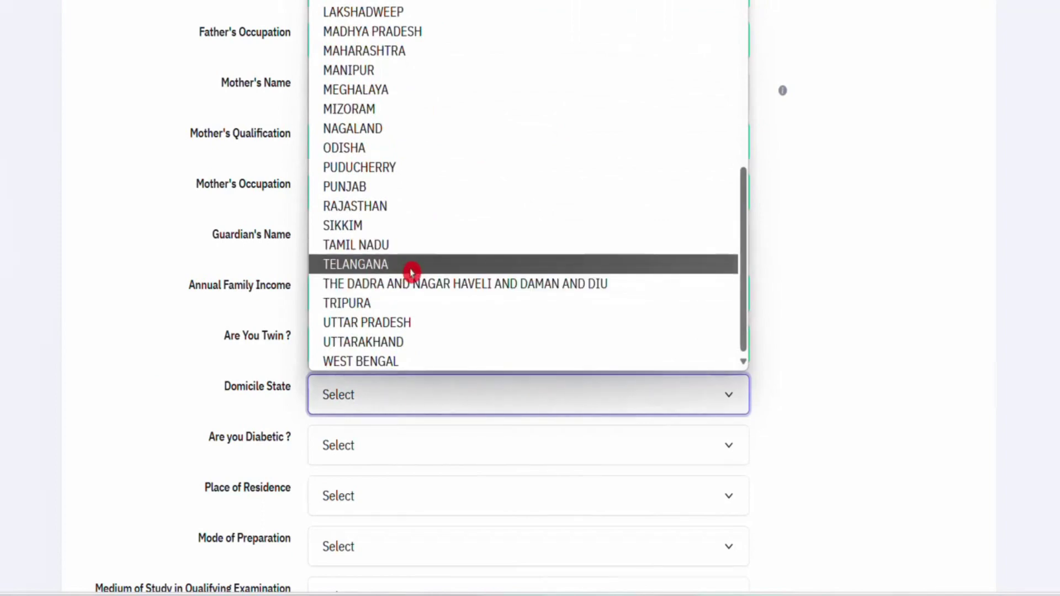
{"action": "left_click", "coordinate": [408, 266]}
Answer No to the diabetic question and set the place of residence to Urban.
{"action": "scroll", "coordinate": [405, 436], "scroll_direction": "down", "scroll_amount": 2}
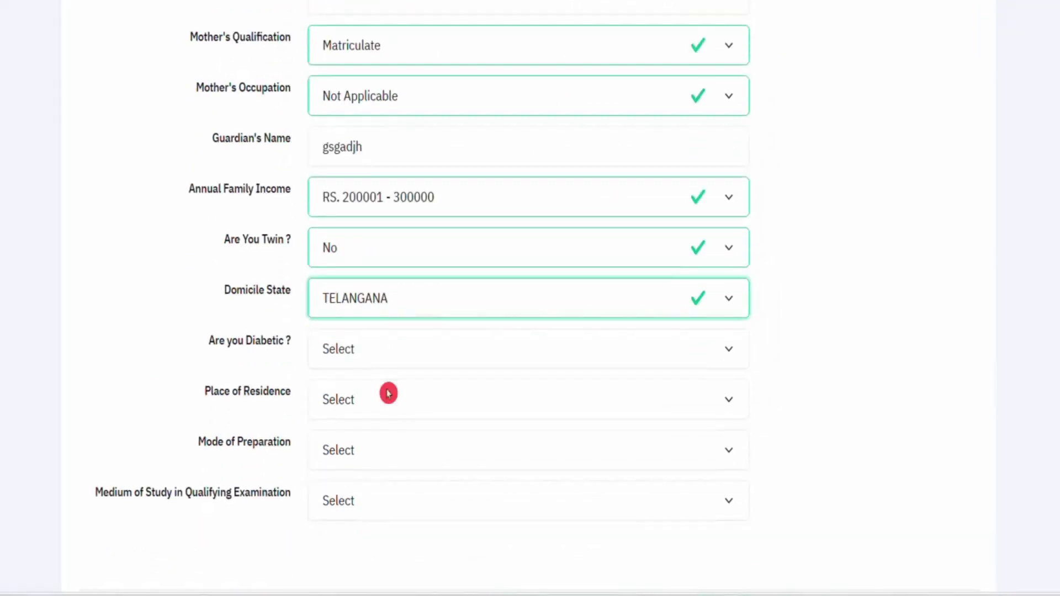
{"action": "left_click", "coordinate": [358, 351]}
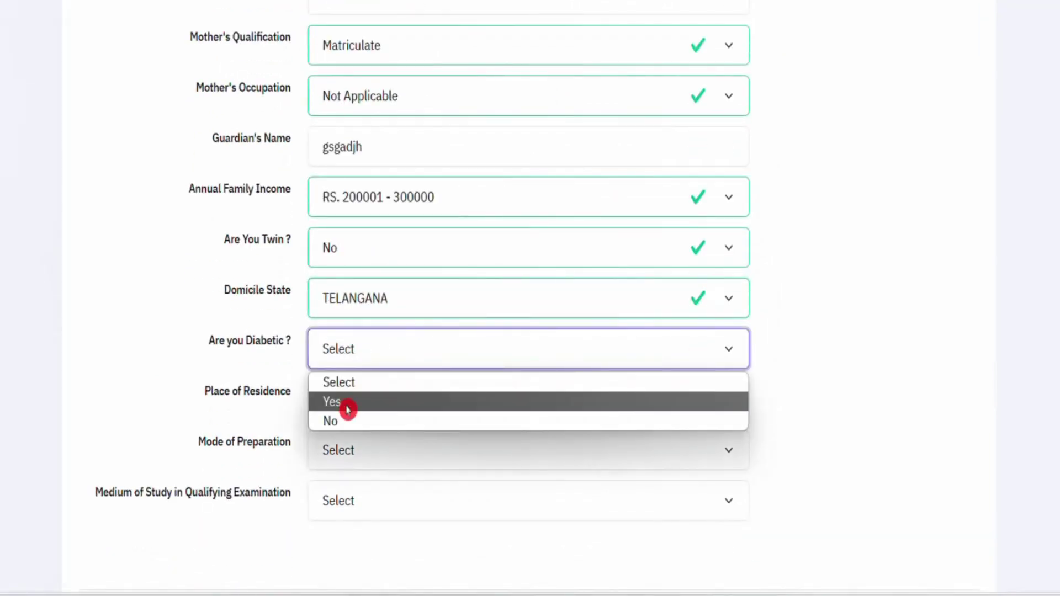
{"action": "left_click", "coordinate": [343, 424]}
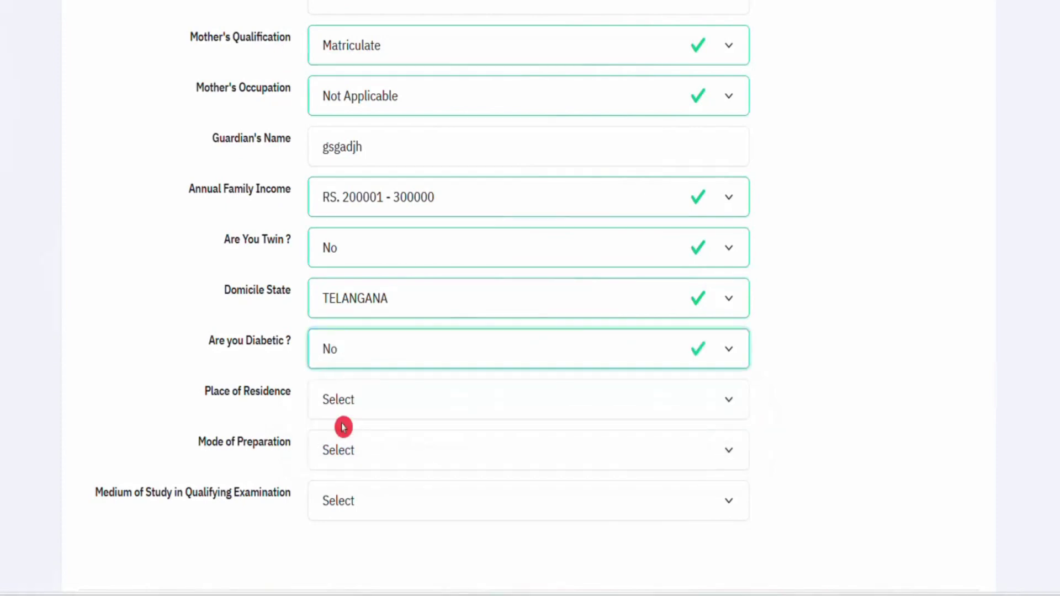
{"action": "left_click", "coordinate": [349, 407]}
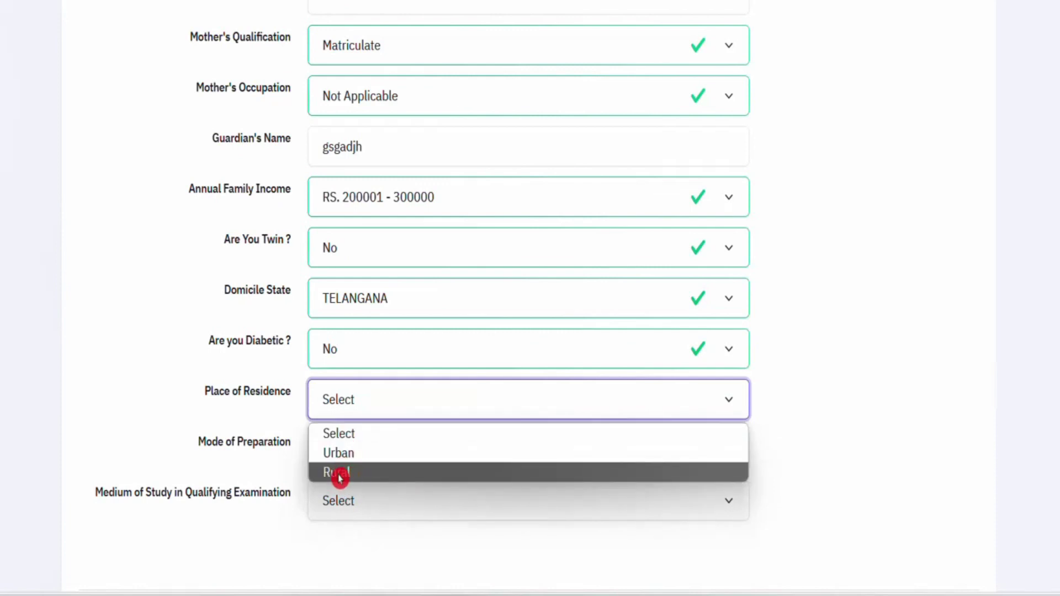
{"action": "left_click", "coordinate": [364, 458]}
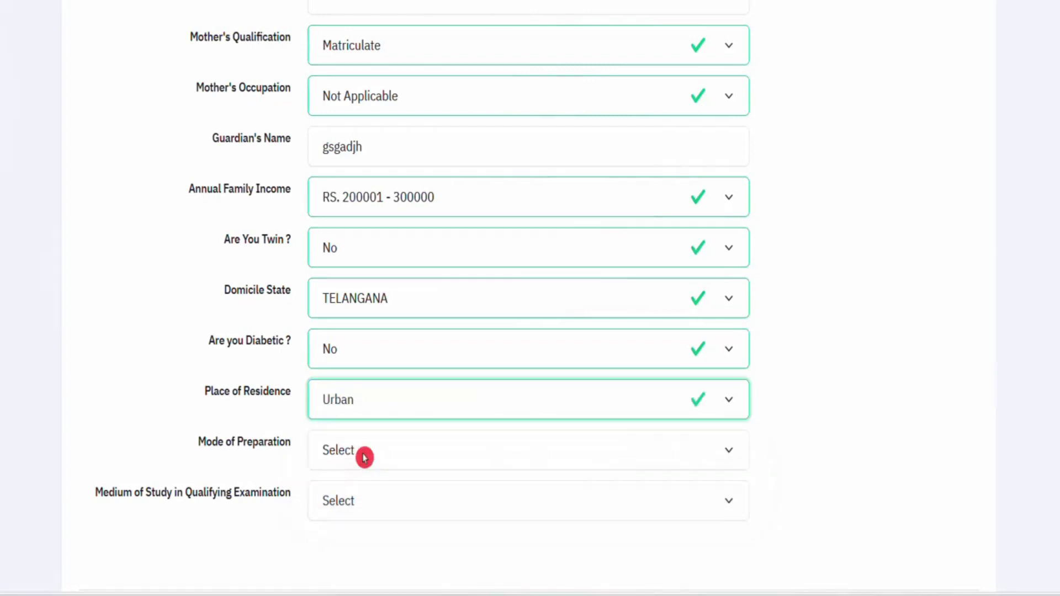
Set the mode of preparation to Self and the medium of study in the qualifying examination to English.
{"action": "left_click", "coordinate": [391, 449]}
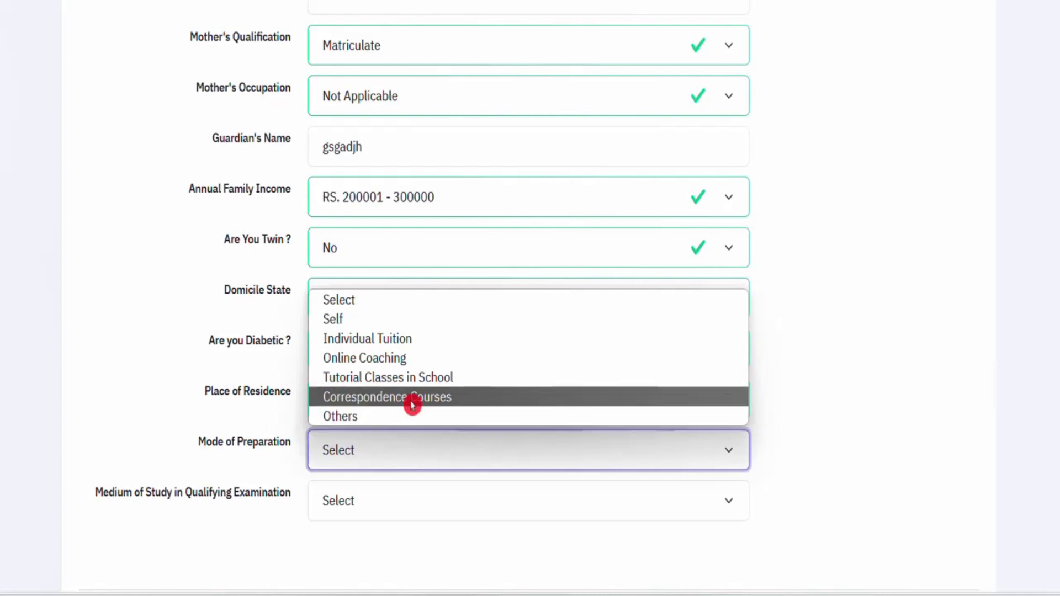
{"action": "left_click", "coordinate": [425, 320]}
{"action": "scroll", "coordinate": [402, 416], "scroll_direction": "down", "scroll_amount": 3}
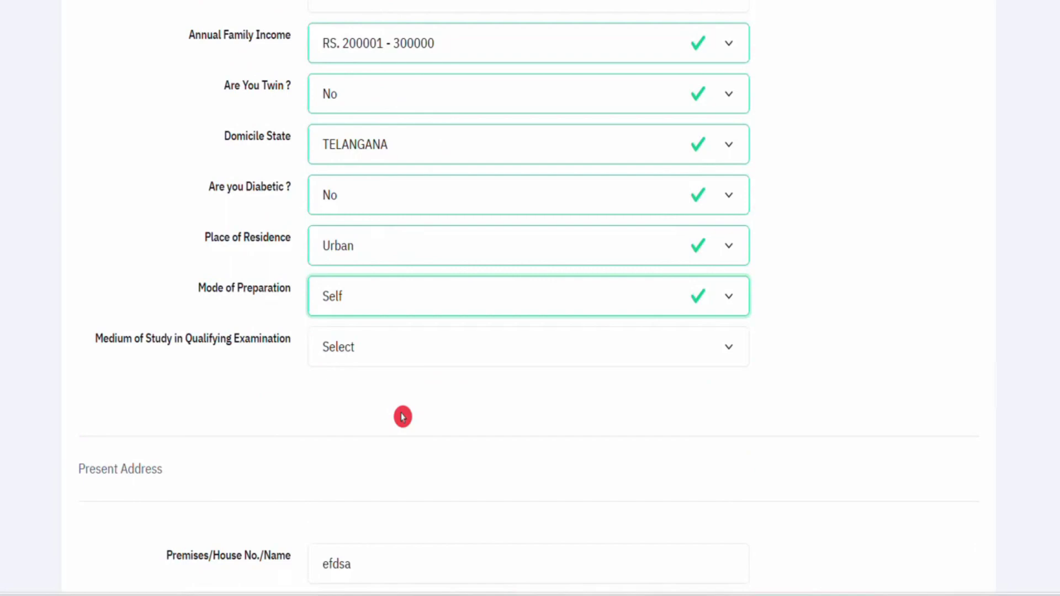
{"action": "left_click", "coordinate": [379, 346]}
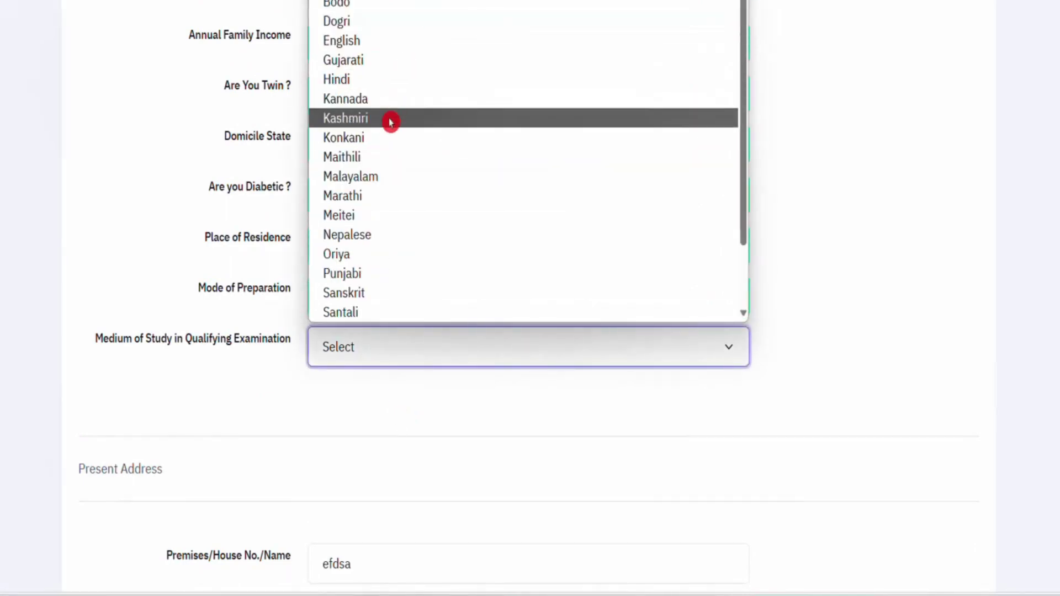
{"action": "left_click", "coordinate": [412, 43]}
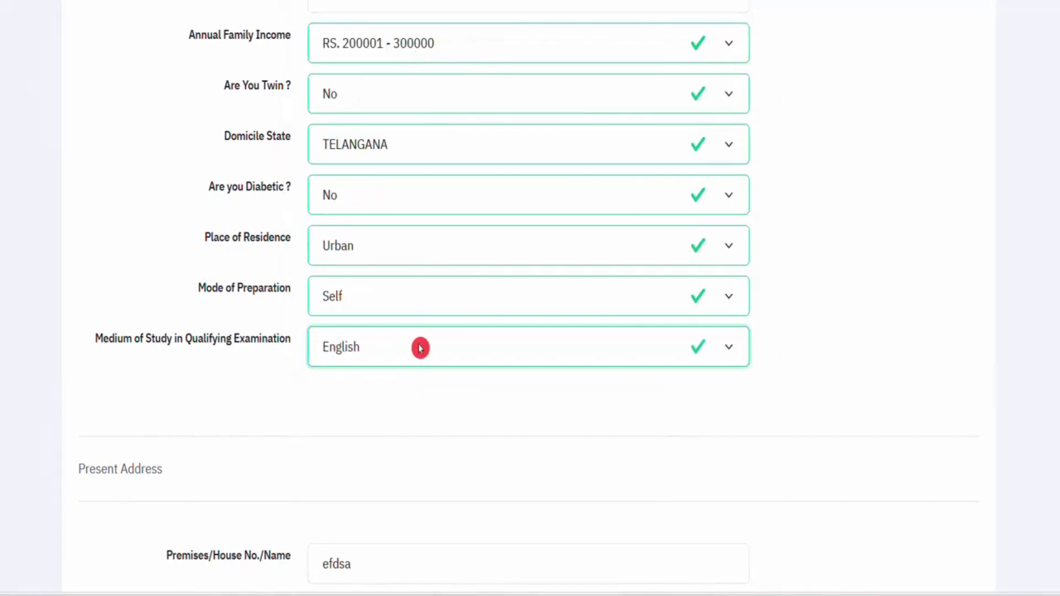
{"action": "scroll", "coordinate": [420, 348], "scroll_direction": "down", "scroll_amount": 4}
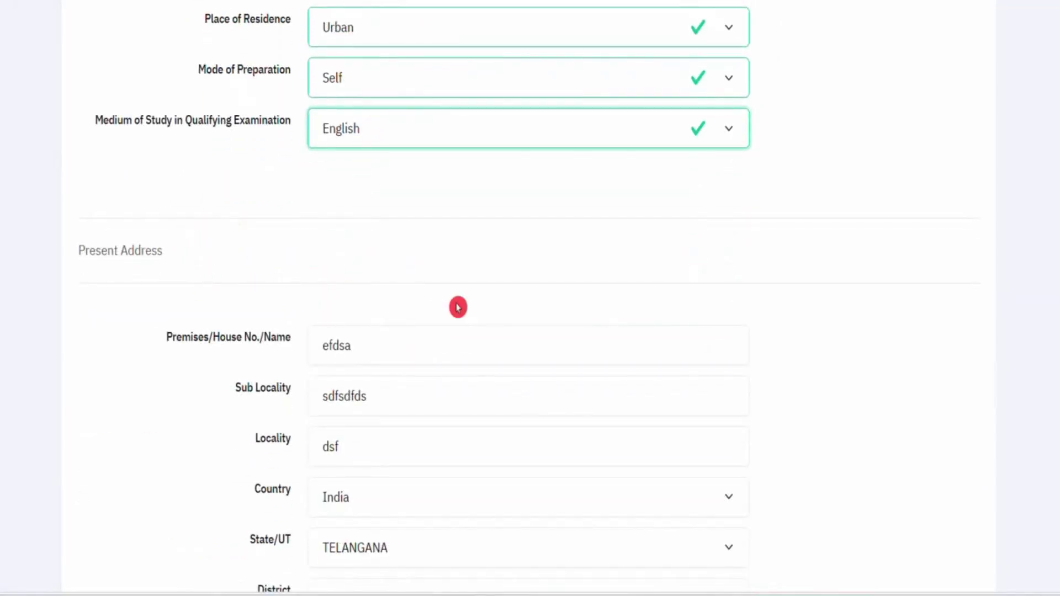
Under Other Quota & Category, answer No to the Below Poverty Line and Kashmiri Migrant questions.
{"action": "scroll", "coordinate": [457, 305], "scroll_direction": "down", "scroll_amount": 3}
{"action": "scroll", "coordinate": [458, 308], "scroll_direction": "down", "scroll_amount": 2}
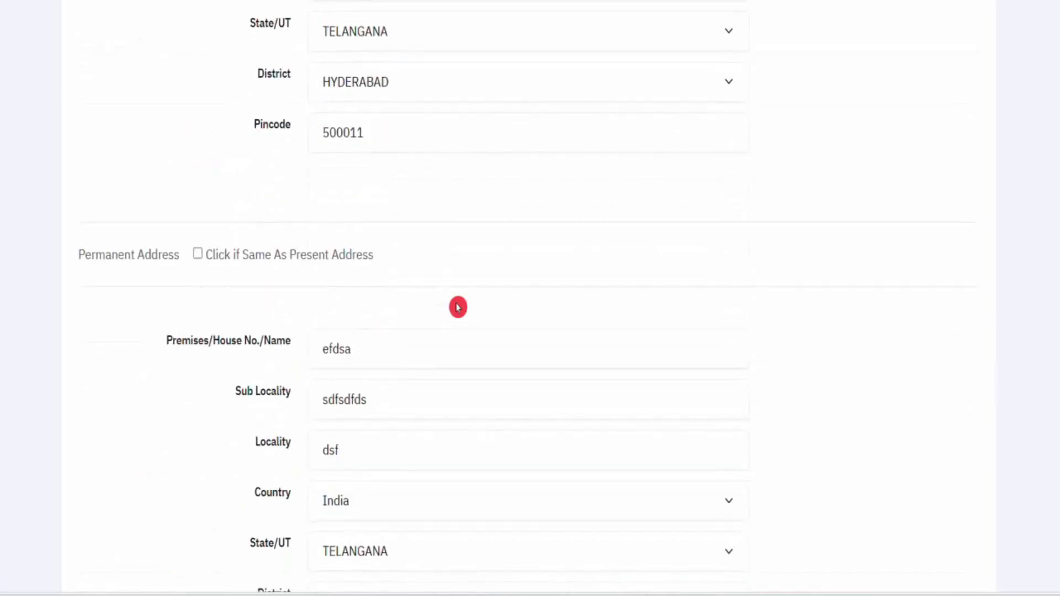
{"action": "scroll", "coordinate": [635, 384], "scroll_direction": "down", "scroll_amount": 10}
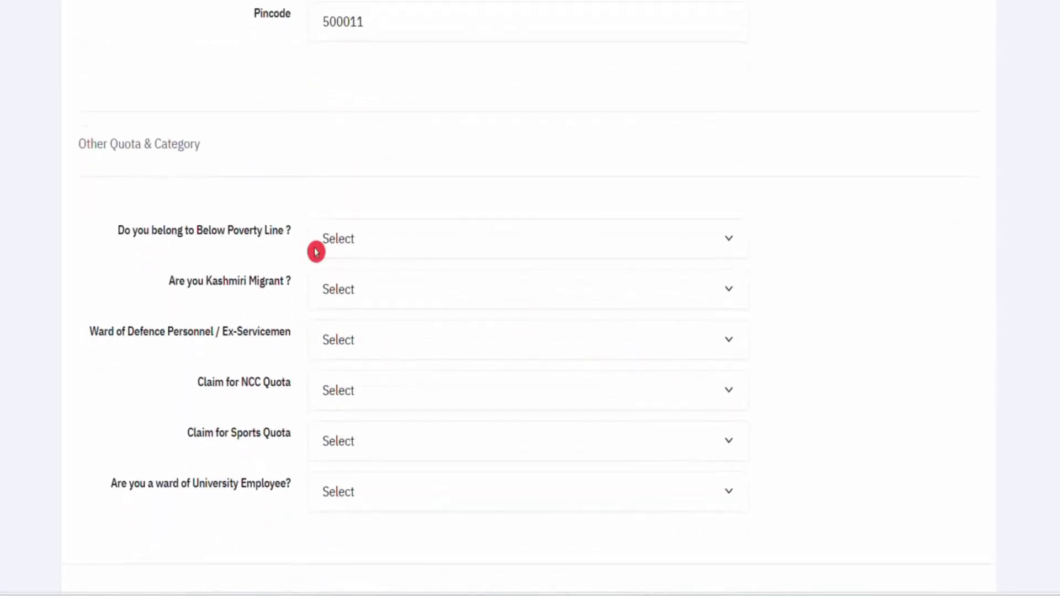
{"action": "left_click", "coordinate": [380, 239]}
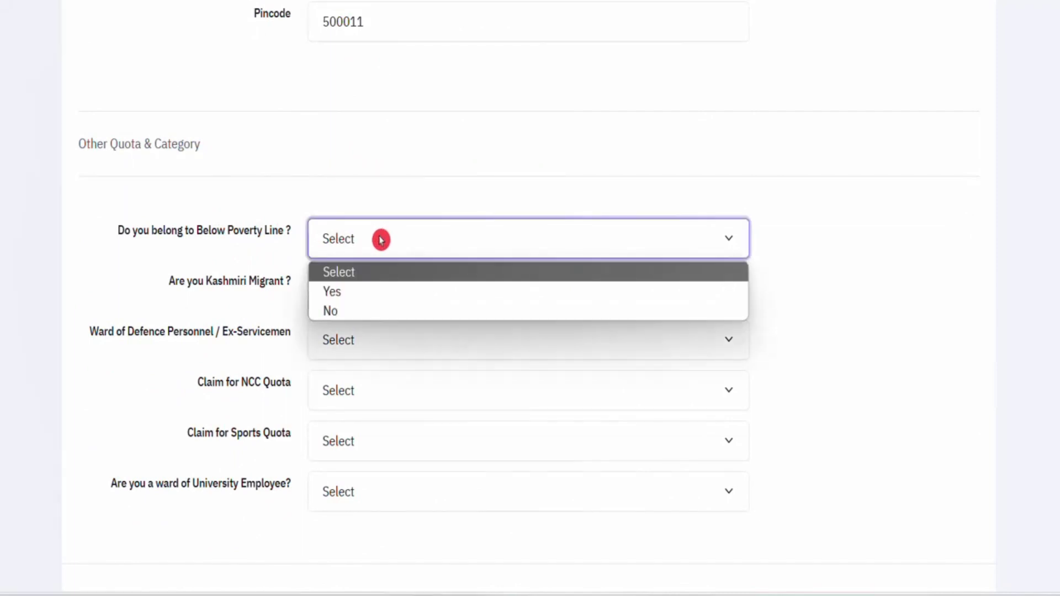
{"action": "left_click", "coordinate": [361, 320]}
{"action": "left_click", "coordinate": [349, 287]}
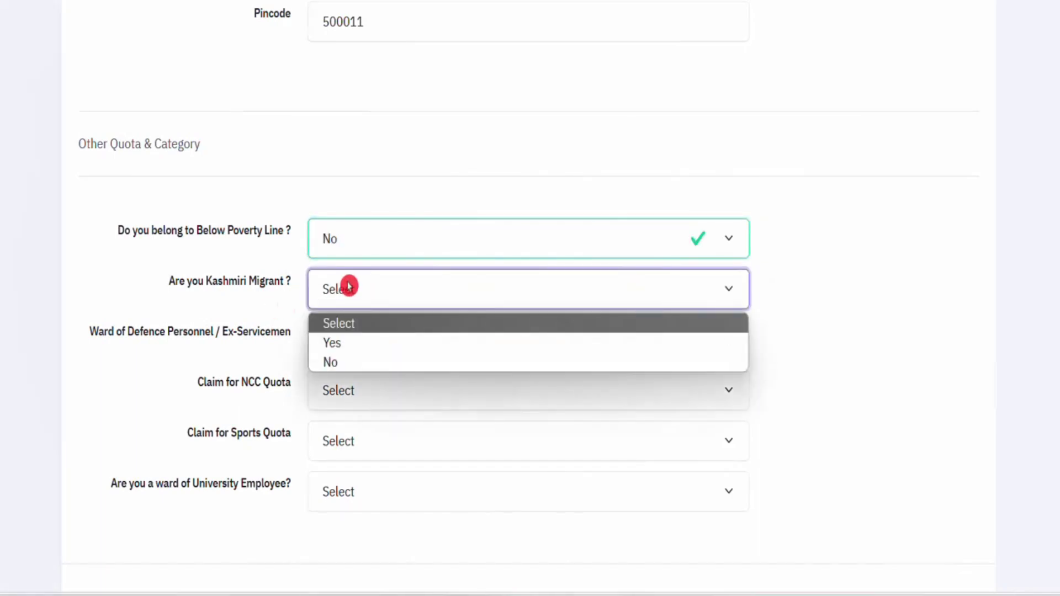
{"action": "left_click", "coordinate": [343, 367]}
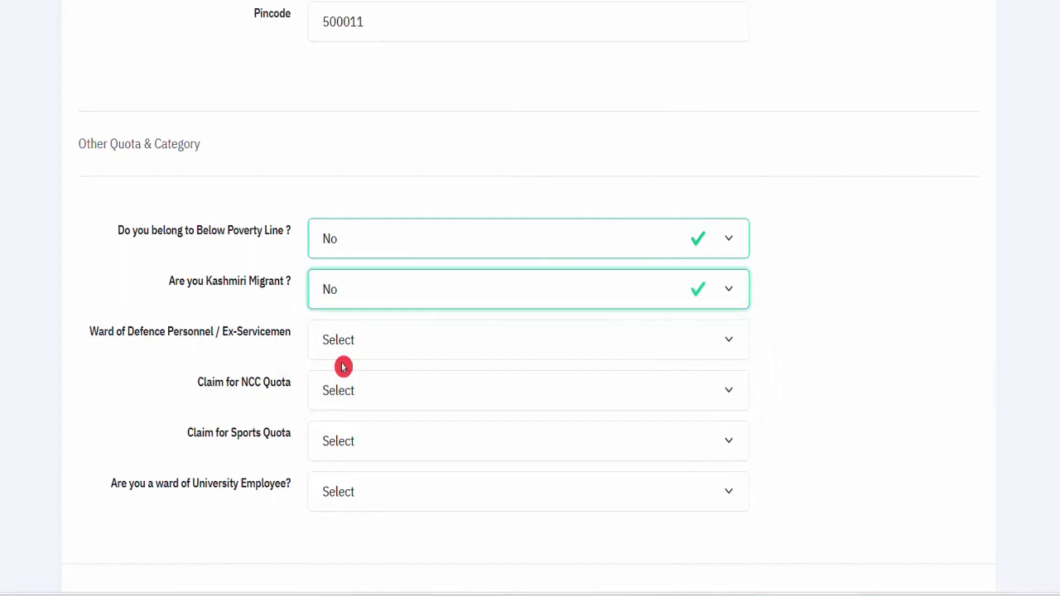
Answer No for Ward of Defence Personnel / Ex-Servicemen and for the NCC quota claim.
{"action": "left_click", "coordinate": [386, 346]}
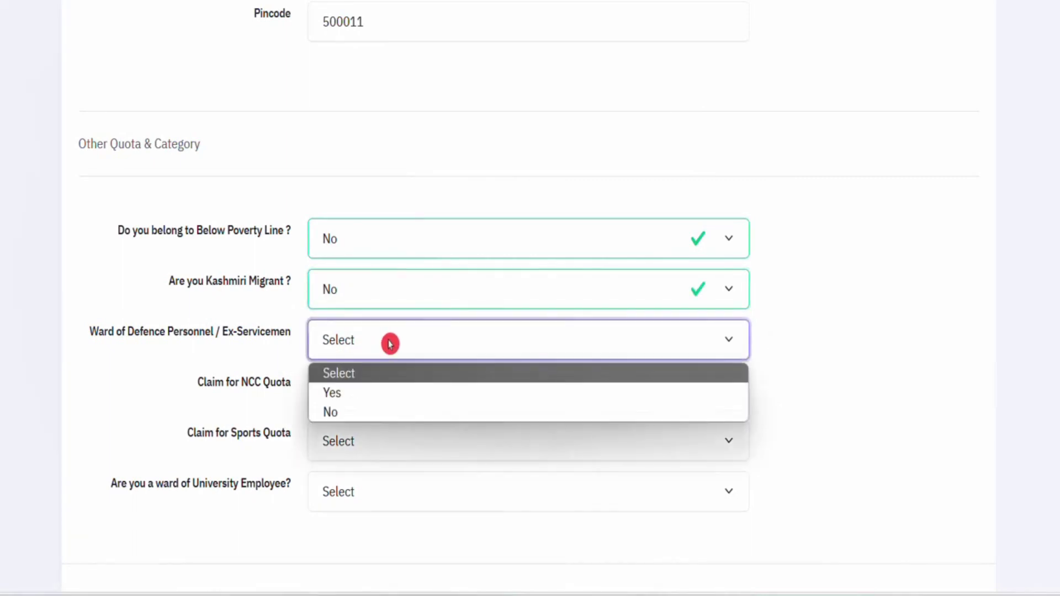
{"action": "left_click", "coordinate": [367, 422]}
{"action": "left_click", "coordinate": [375, 397]}
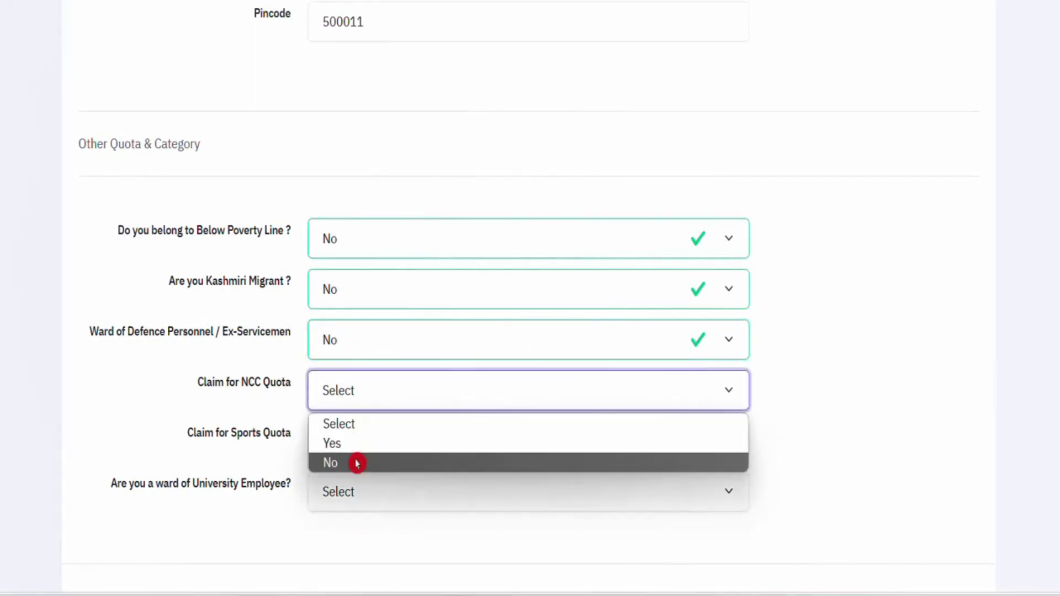
{"action": "left_click", "coordinate": [357, 464]}
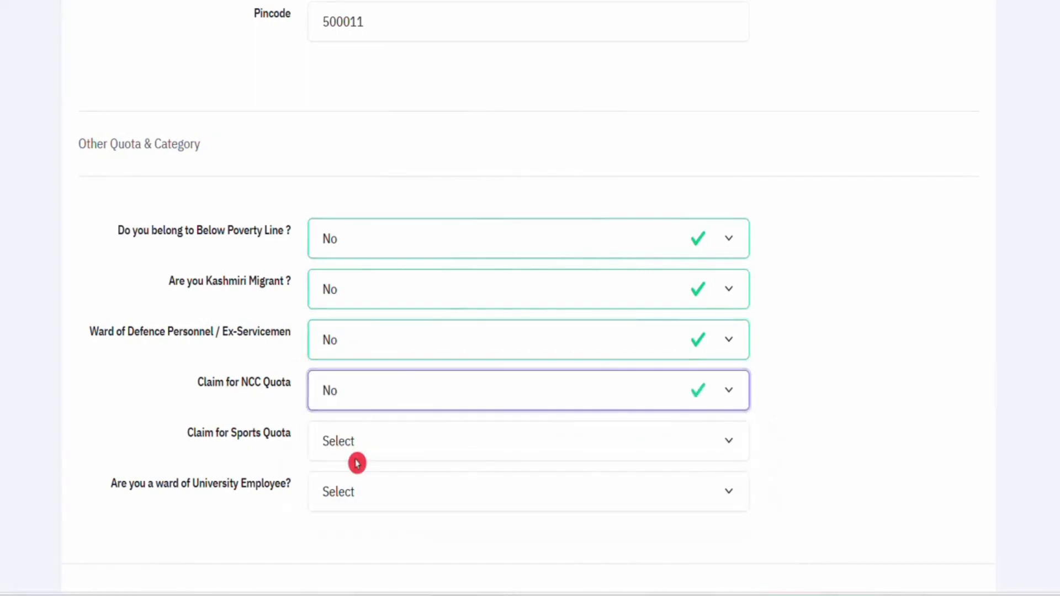
Answer No for the Sports quota claim and for being a ward of a University Employee.
{"action": "left_click", "coordinate": [368, 436]}
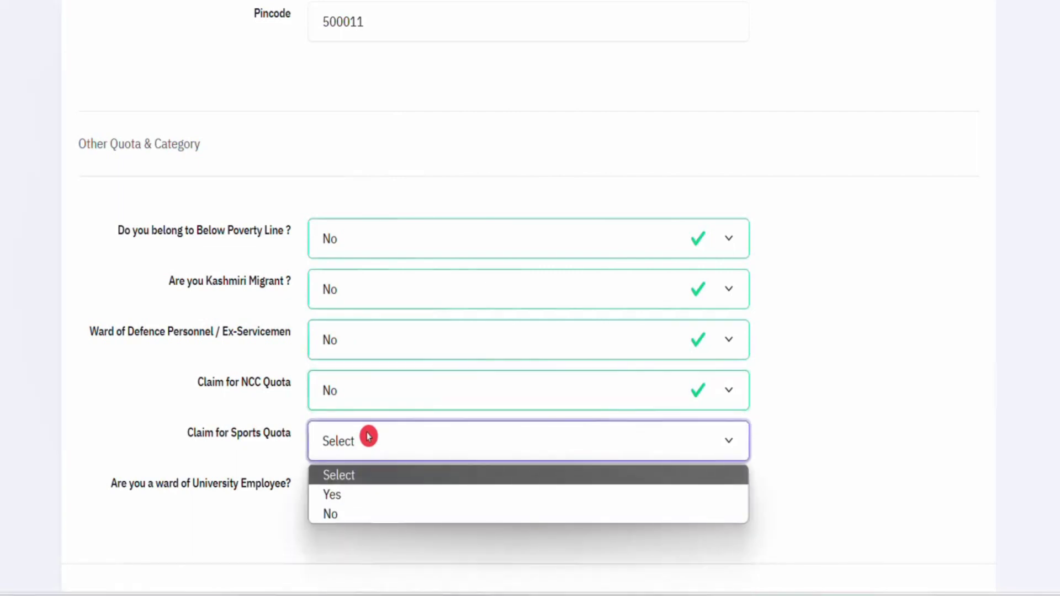
{"action": "left_click", "coordinate": [339, 512]}
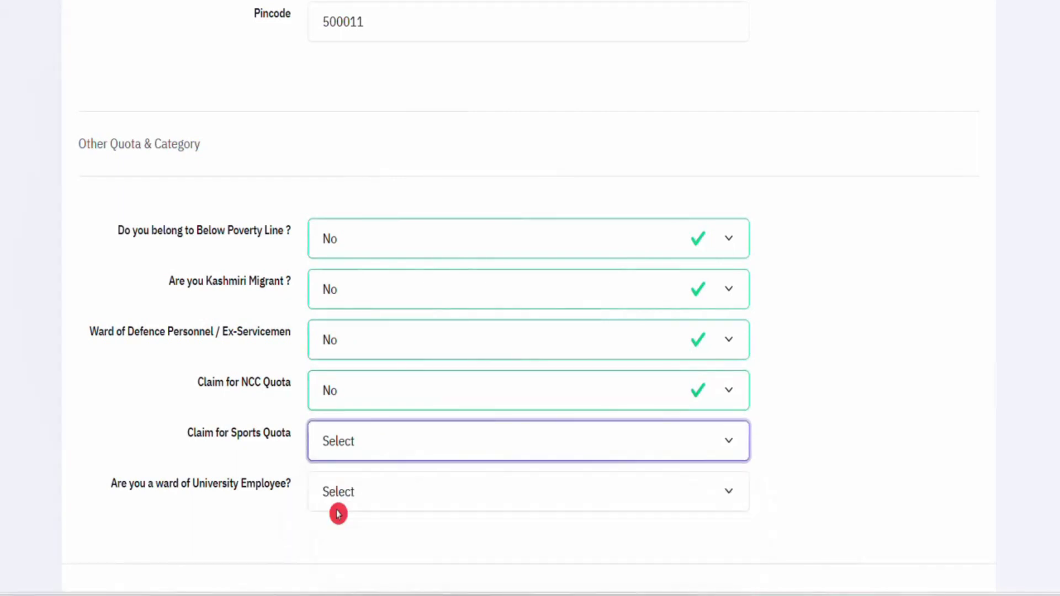
{"action": "left_click", "coordinate": [365, 493]}
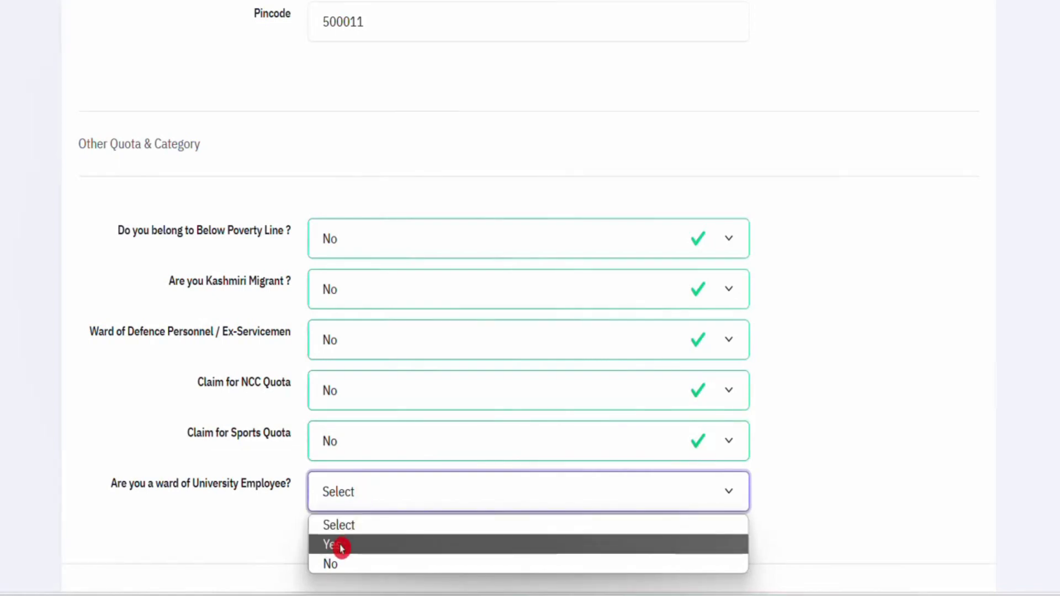
{"action": "left_click", "coordinate": [336, 566]}
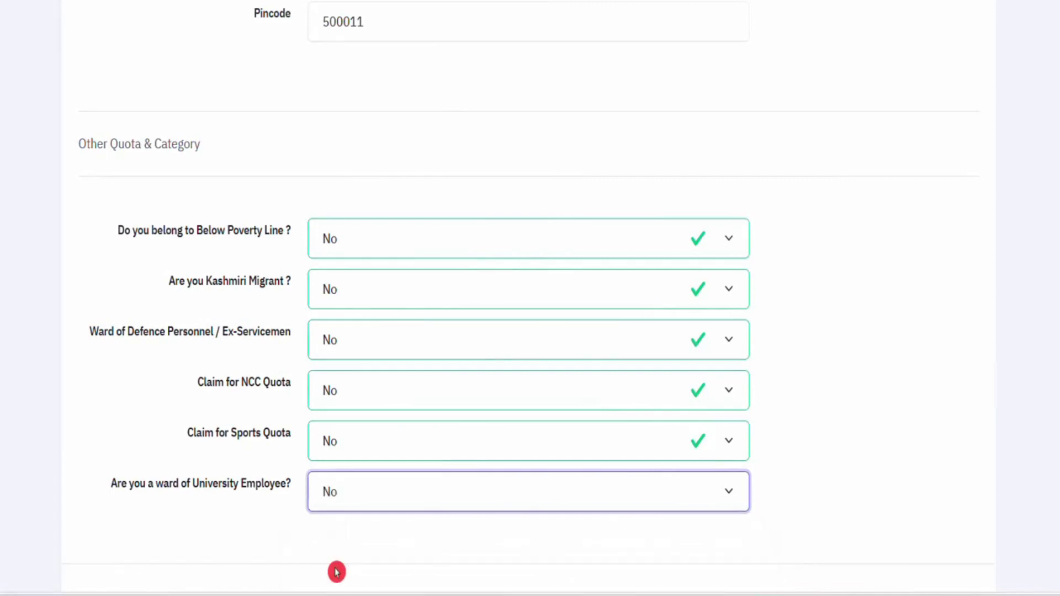
Save the personal details form and proceed from its review page to the educational details section.
{"action": "scroll", "coordinate": [426, 521], "scroll_direction": "down", "scroll_amount": 4}
{"action": "scroll", "coordinate": [426, 521], "scroll_direction": "down", "scroll_amount": 1}
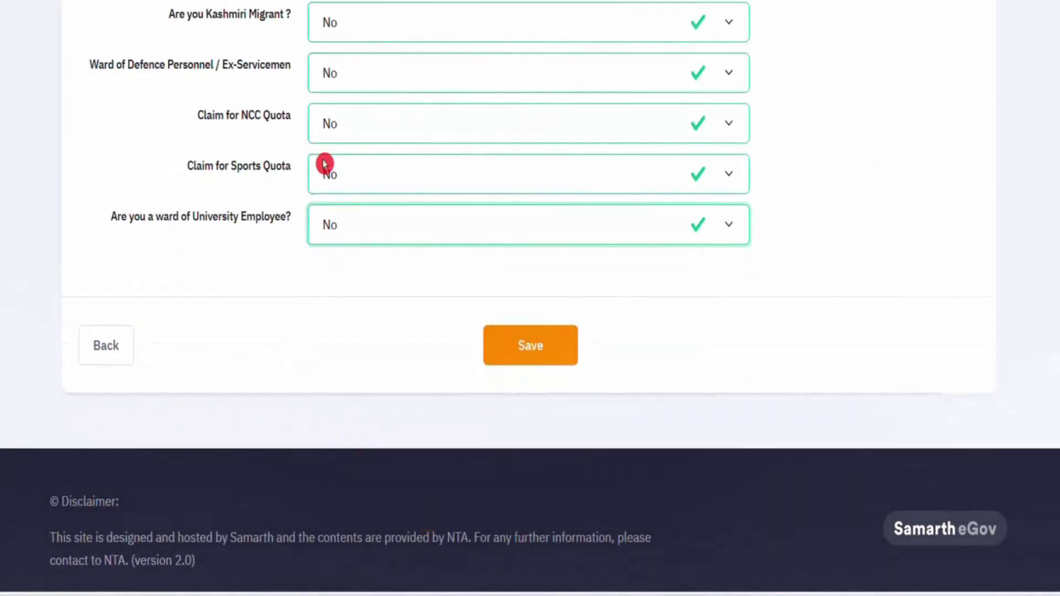
{"action": "left_click", "coordinate": [536, 358]}
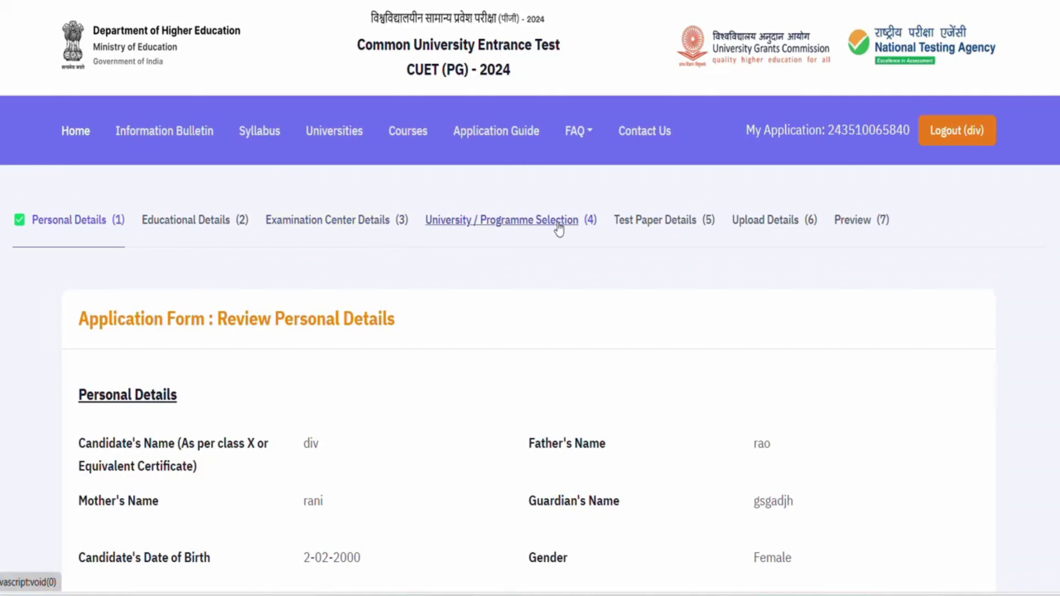
{"action": "left_click", "coordinate": [622, 222]}
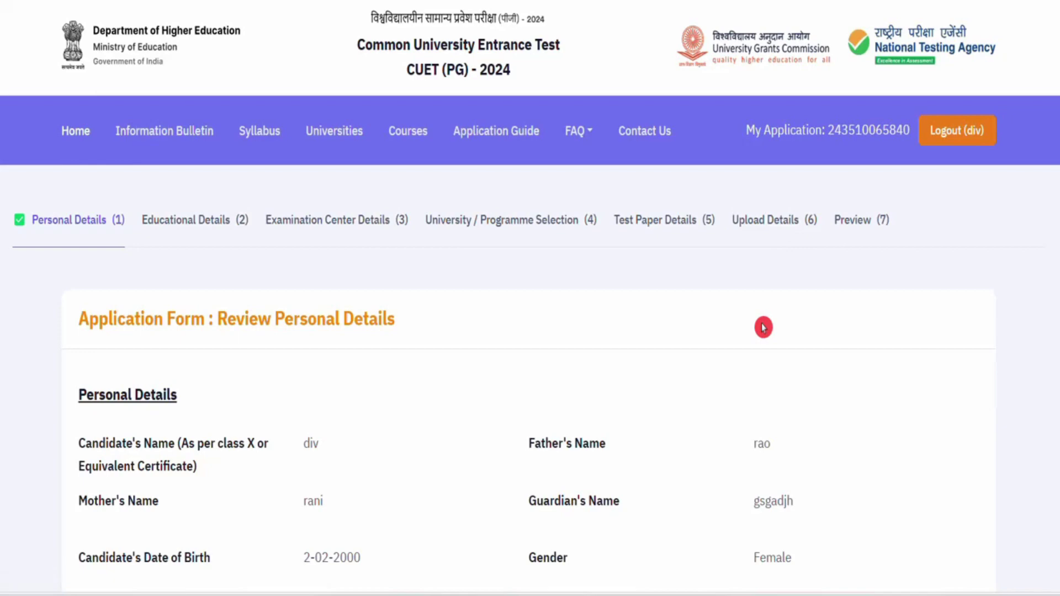
{"action": "scroll", "coordinate": [764, 327], "scroll_direction": "down", "scroll_amount": 10}
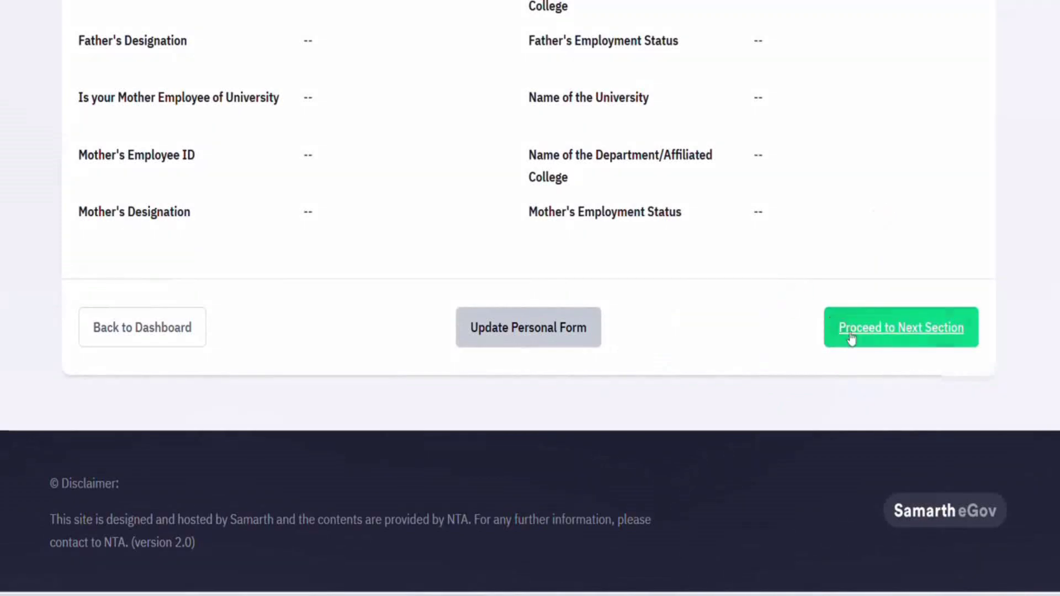
{"action": "left_click", "coordinate": [882, 346]}
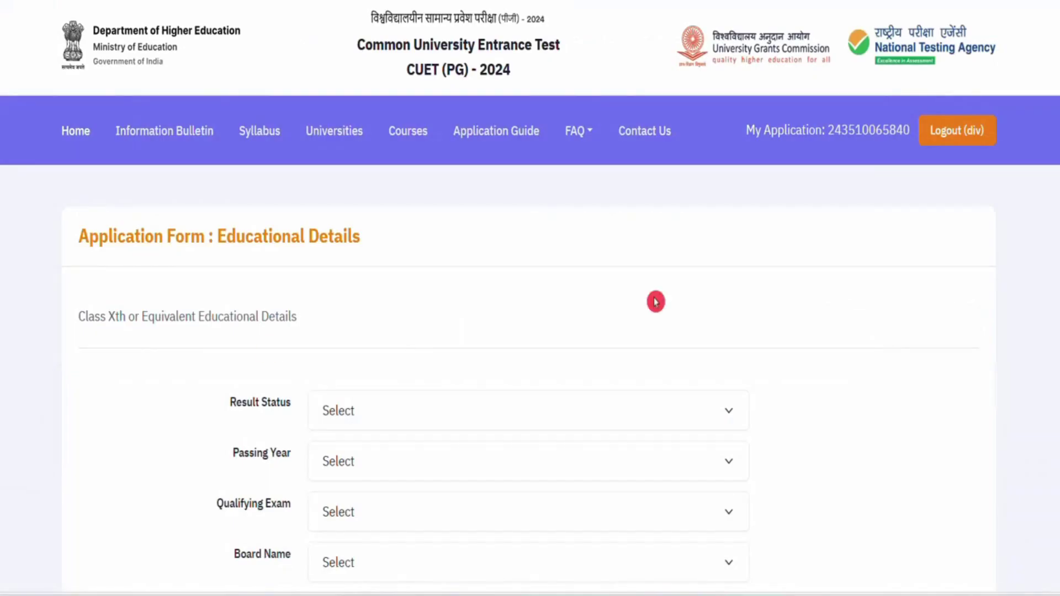
Set the Class Xth result status to Passed and view the available passing years without choosing one.
{"action": "scroll", "coordinate": [482, 343], "scroll_direction": "down", "scroll_amount": 2}
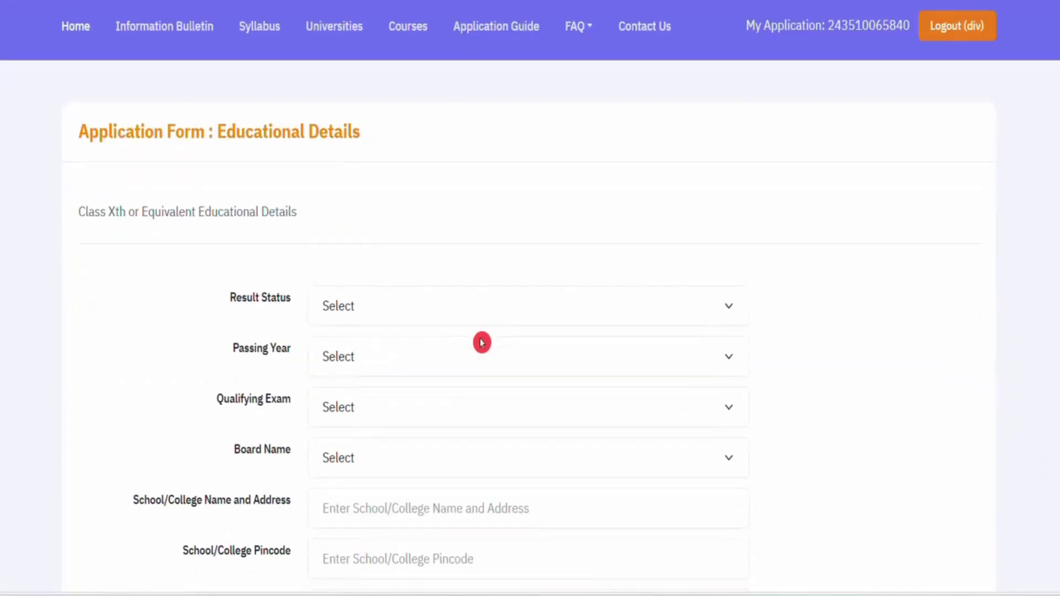
{"action": "scroll", "coordinate": [482, 343], "scroll_direction": "down", "scroll_amount": 3}
{"action": "left_click", "coordinate": [427, 161]}
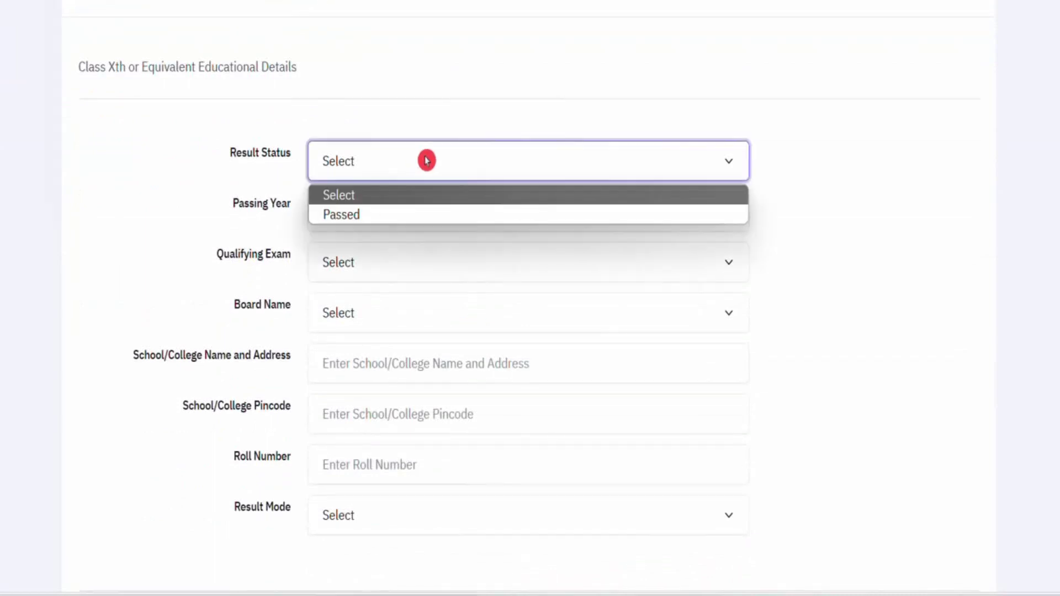
{"action": "left_click", "coordinate": [404, 216]}
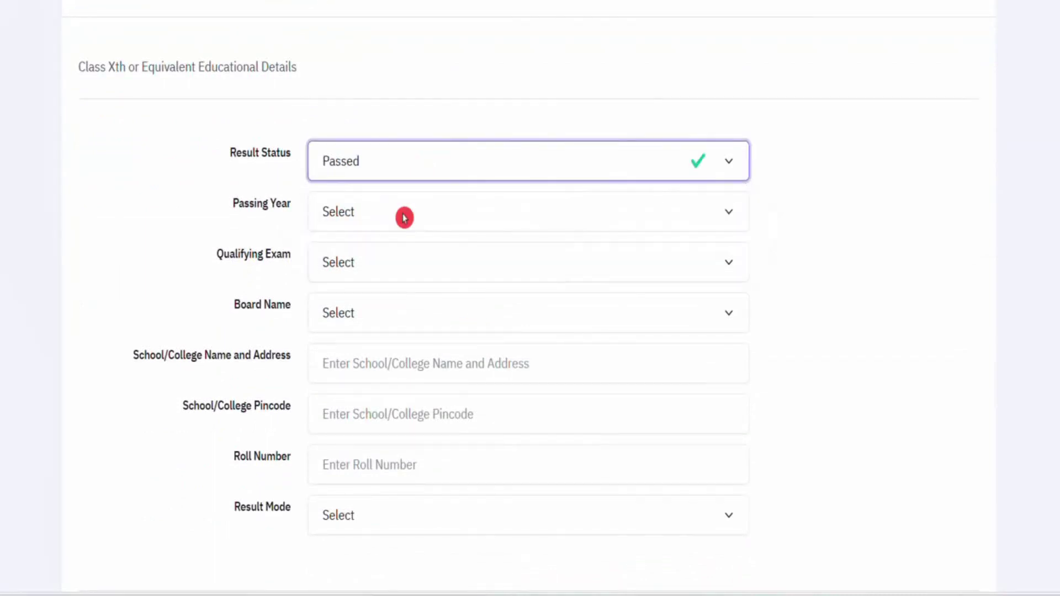
{"action": "left_click", "coordinate": [402, 217]}
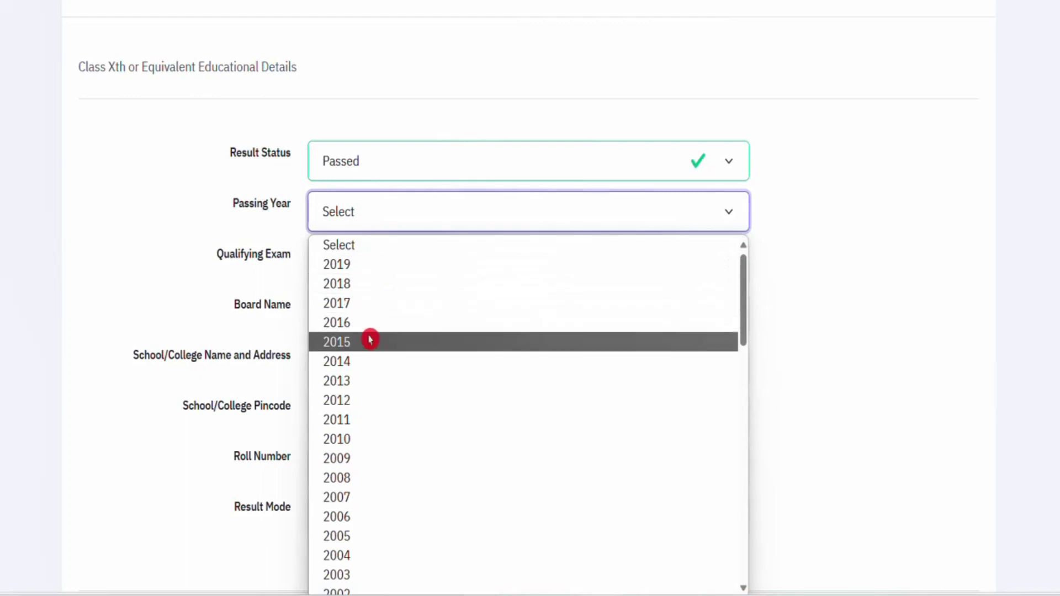
{"action": "left_click", "coordinate": [895, 400]}
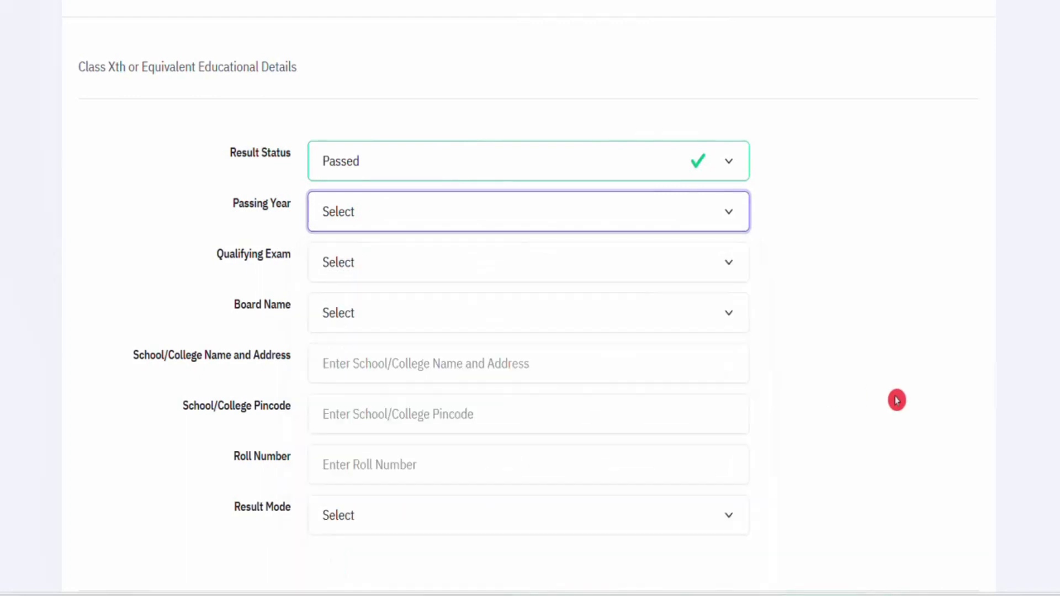
Set the Class Xth qualifying exam to 10th or Equivalent and check the board name field without choosing a board.
{"action": "left_click", "coordinate": [414, 297]}
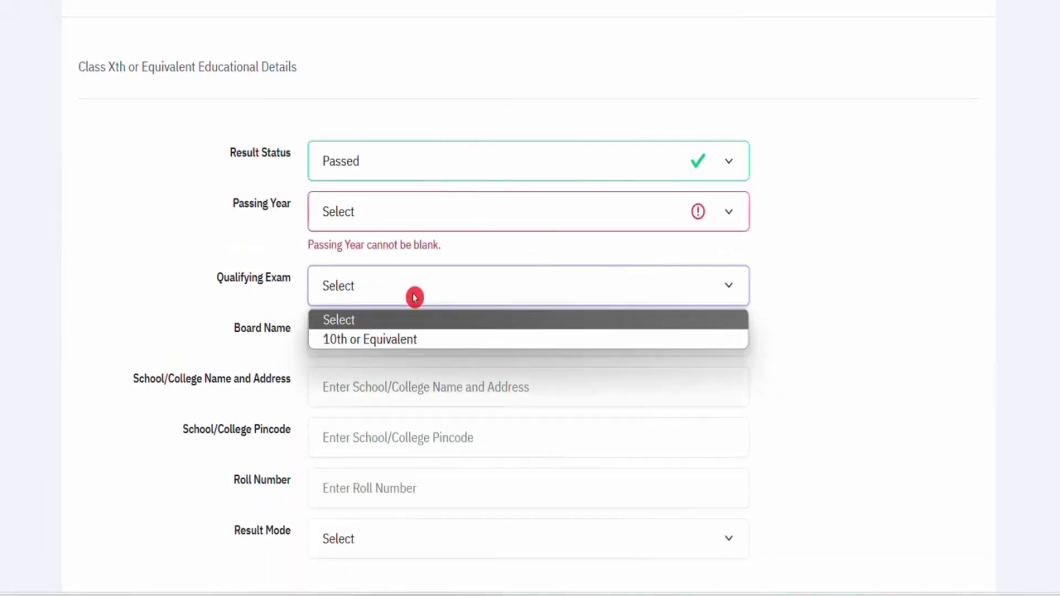
{"action": "left_click", "coordinate": [383, 336]}
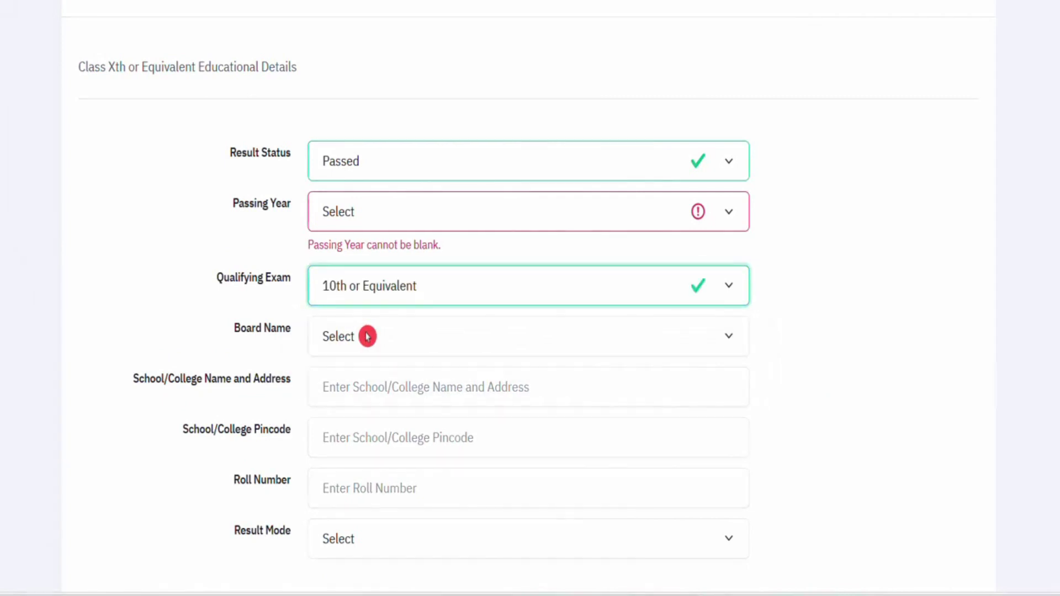
{"action": "left_click", "coordinate": [384, 337]}
{"action": "left_click", "coordinate": [809, 359]}
{"action": "left_click", "coordinate": [843, 357]}
Look through the Class XIIth and Under Graduate sections and save the educational details form.
{"action": "scroll", "coordinate": [604, 452], "scroll_direction": "down", "scroll_amount": 7}
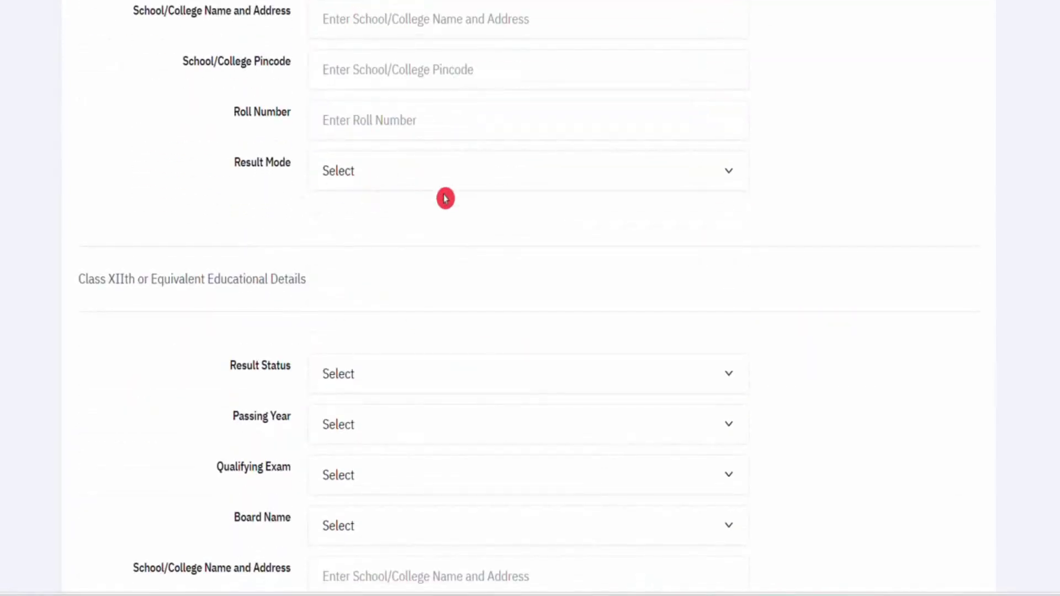
{"action": "scroll", "coordinate": [445, 428], "scroll_direction": "down", "scroll_amount": 2}
{"action": "scroll", "coordinate": [434, 434], "scroll_direction": "down", "scroll_amount": 10}
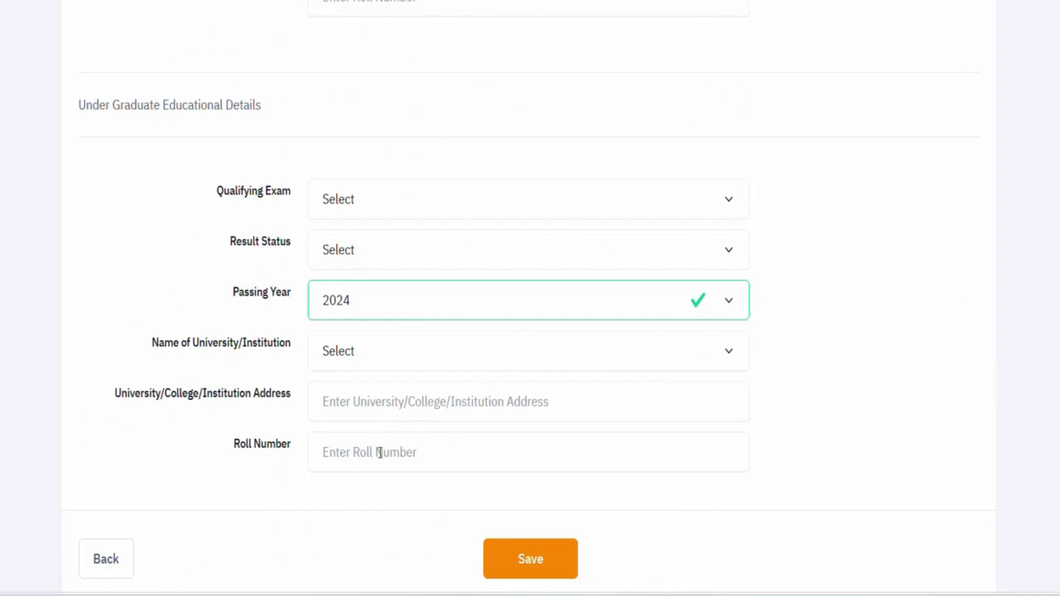
{"action": "scroll", "coordinate": [481, 412], "scroll_direction": "down", "scroll_amount": 2}
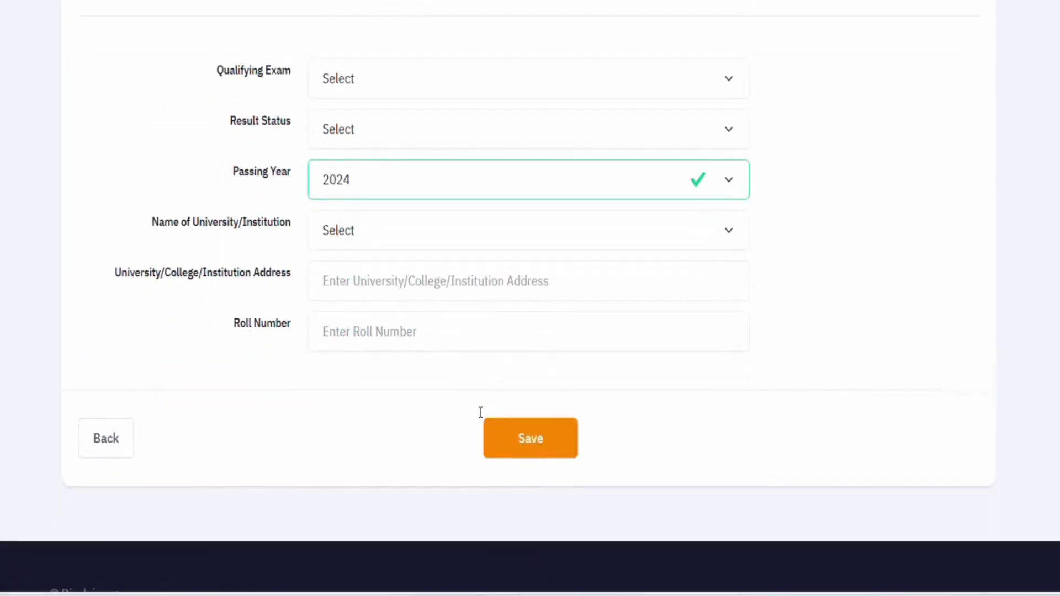
{"action": "left_click", "coordinate": [518, 454]}
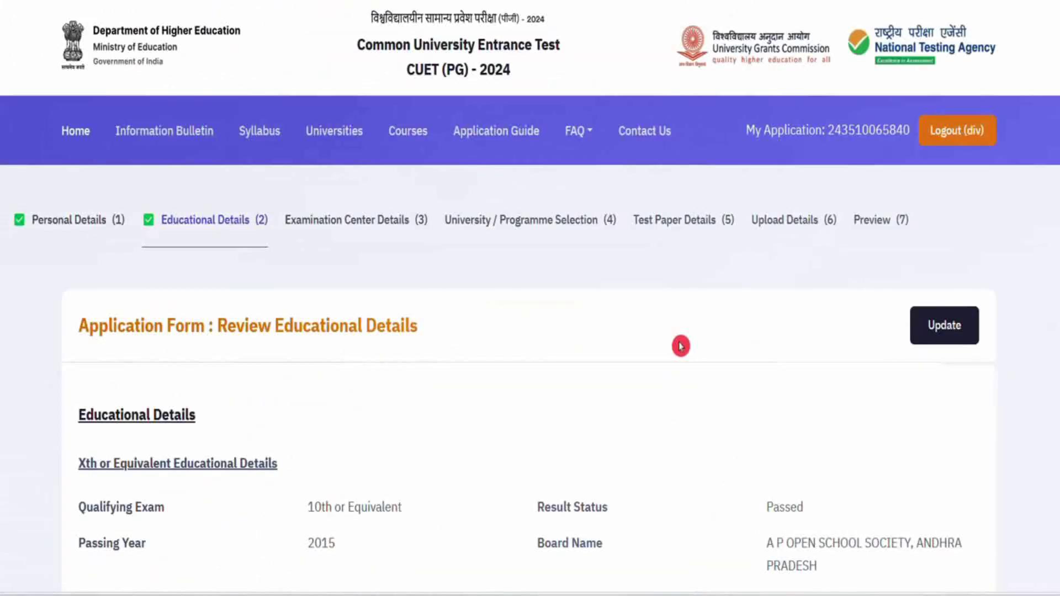
Review the saved educational details and proceed to the examination center selection.
{"action": "scroll", "coordinate": [682, 346], "scroll_direction": "down", "scroll_amount": 1}
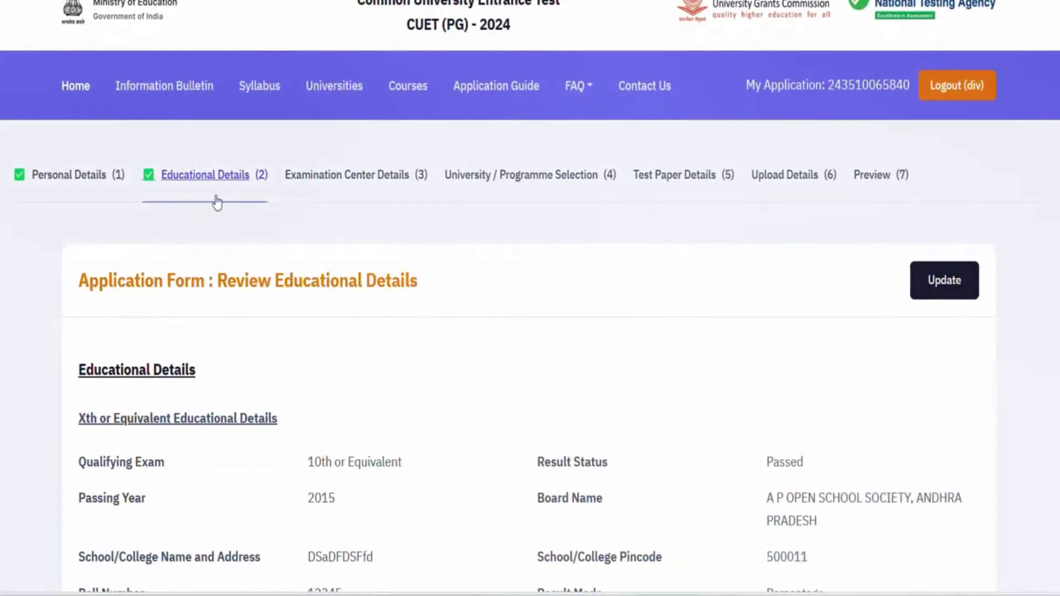
{"action": "scroll", "coordinate": [485, 294], "scroll_direction": "down", "scroll_amount": 2}
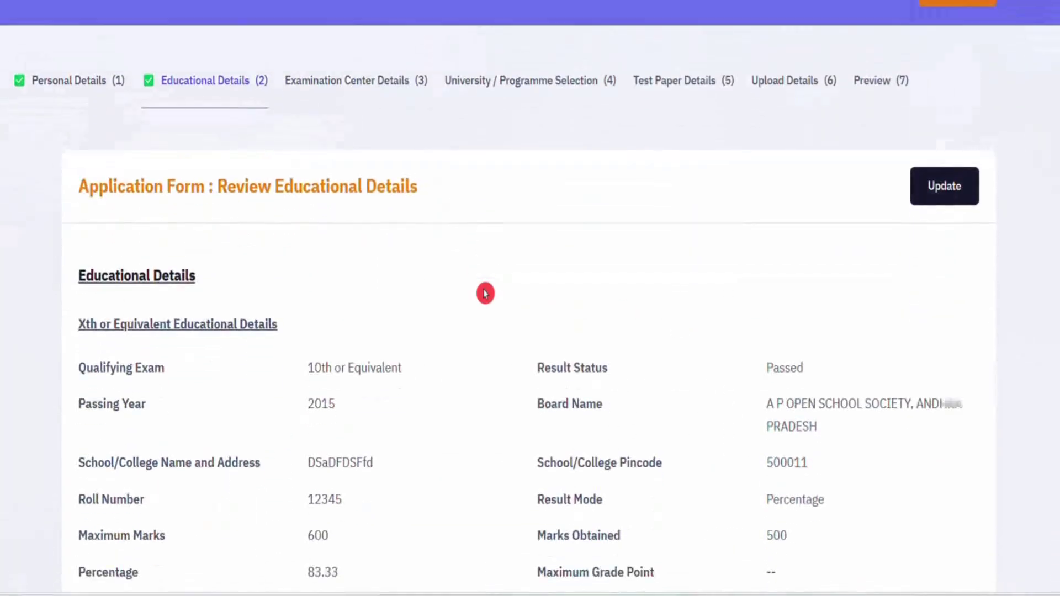
{"action": "scroll", "coordinate": [485, 293], "scroll_direction": "down", "scroll_amount": 15}
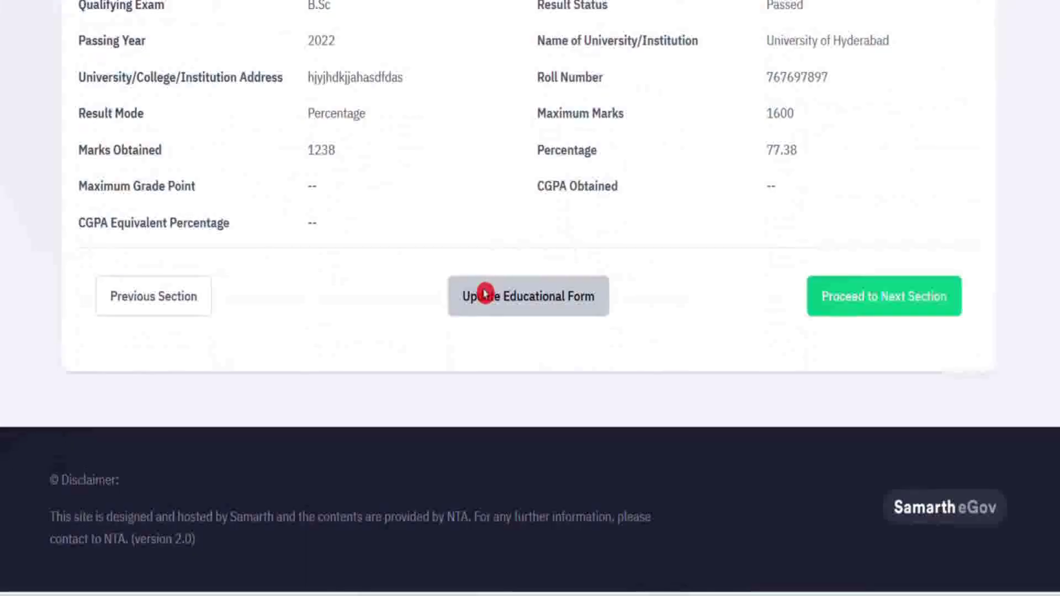
{"action": "left_click", "coordinate": [849, 306]}
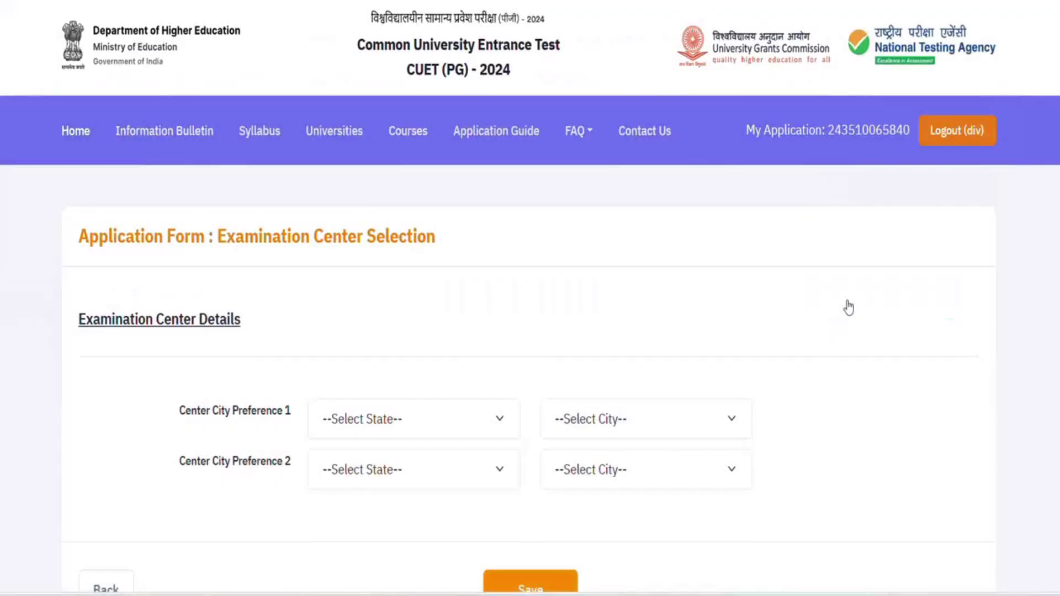
Set Center City Preference 1 to the state TELANGANA and the city Hyderabad/Secunderabad (TL01).
{"action": "left_click", "coordinate": [455, 431]}
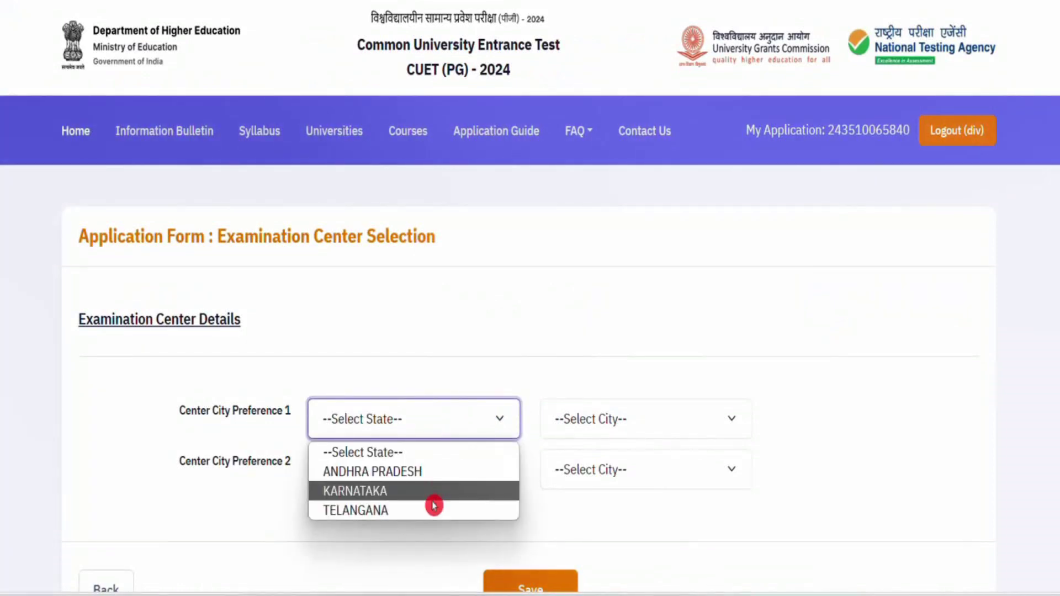
{"action": "left_click", "coordinate": [434, 511]}
{"action": "left_click", "coordinate": [603, 426]}
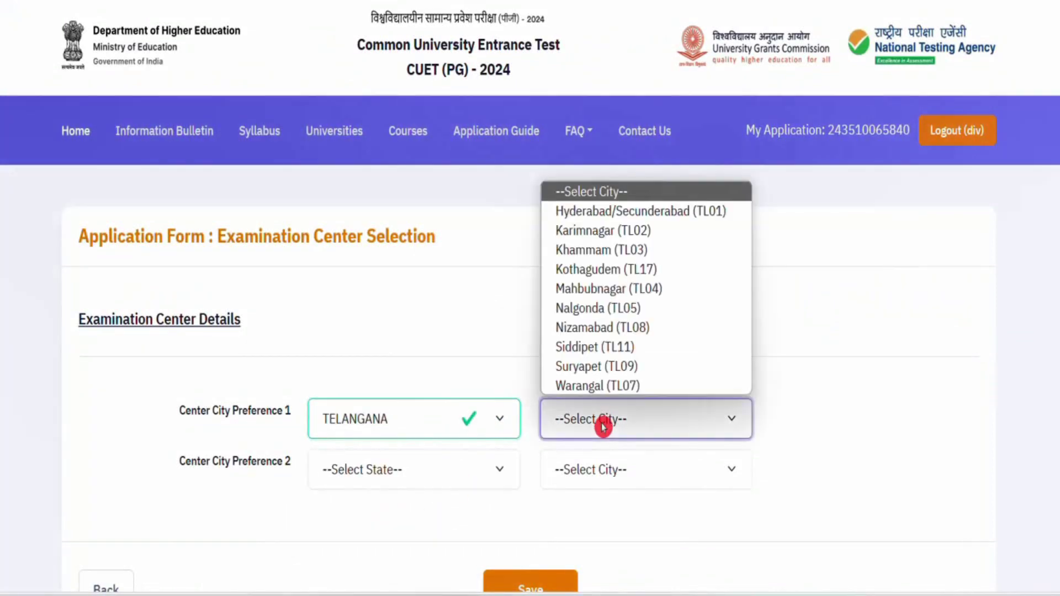
{"action": "left_click", "coordinate": [633, 211]}
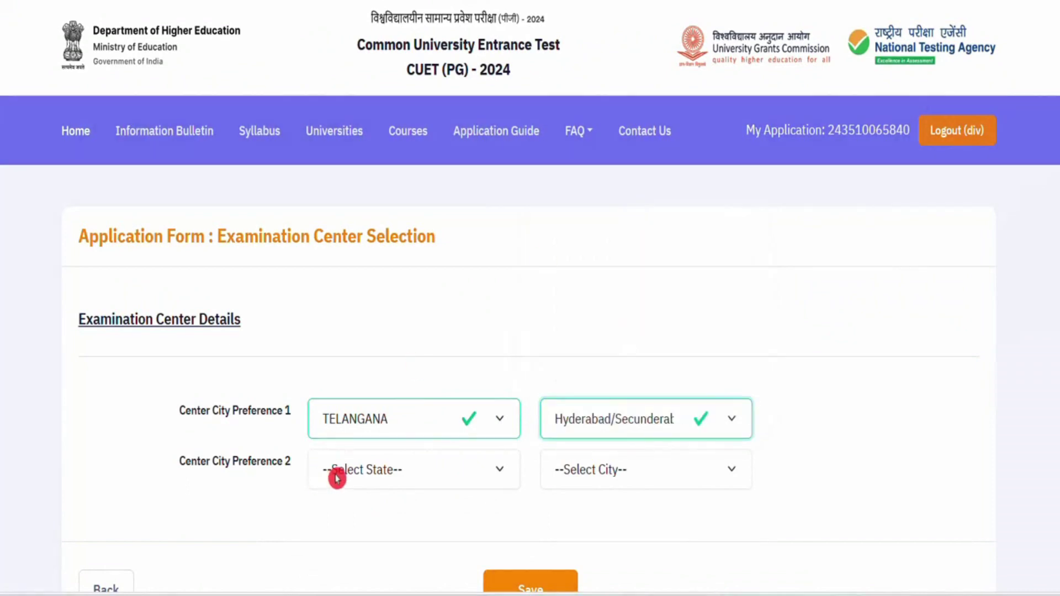
Set Center City Preference 2 to the state TELANGANA and the city Khammam (TL03).
{"action": "left_click", "coordinate": [337, 477]}
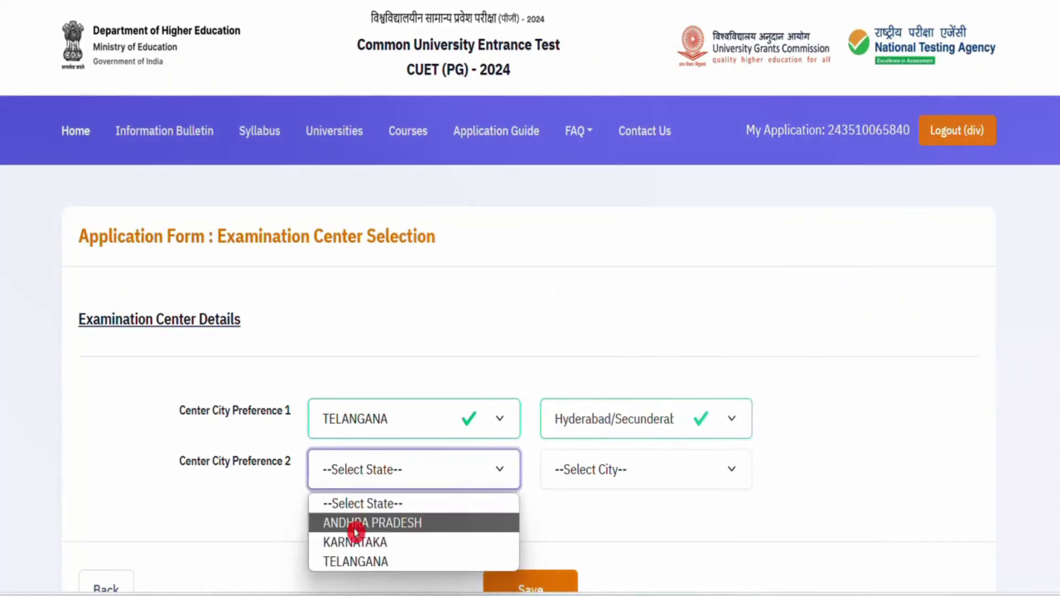
{"action": "left_click", "coordinate": [355, 562]}
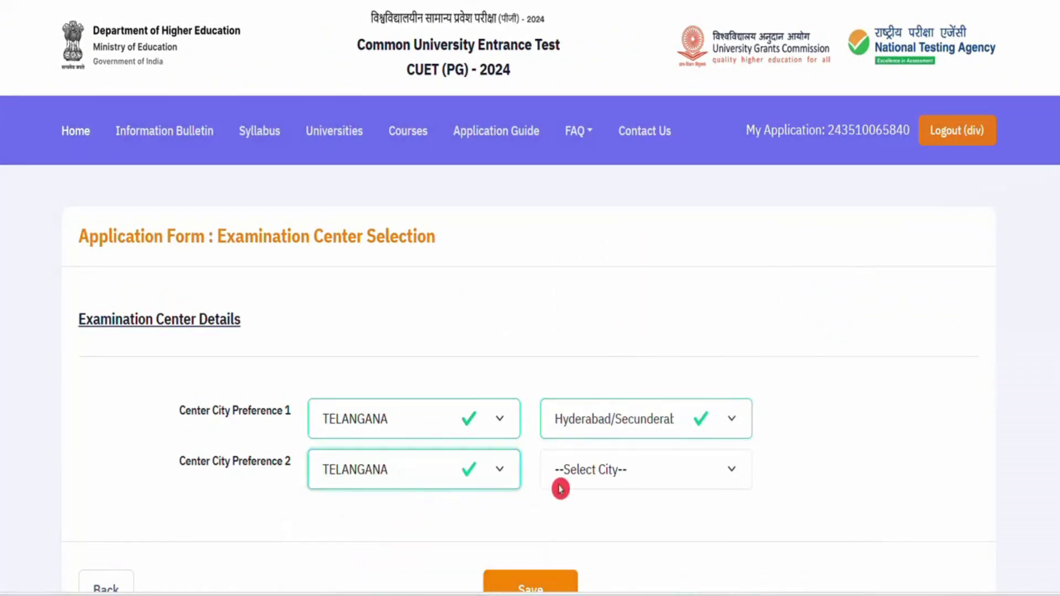
{"action": "left_click", "coordinate": [596, 480]}
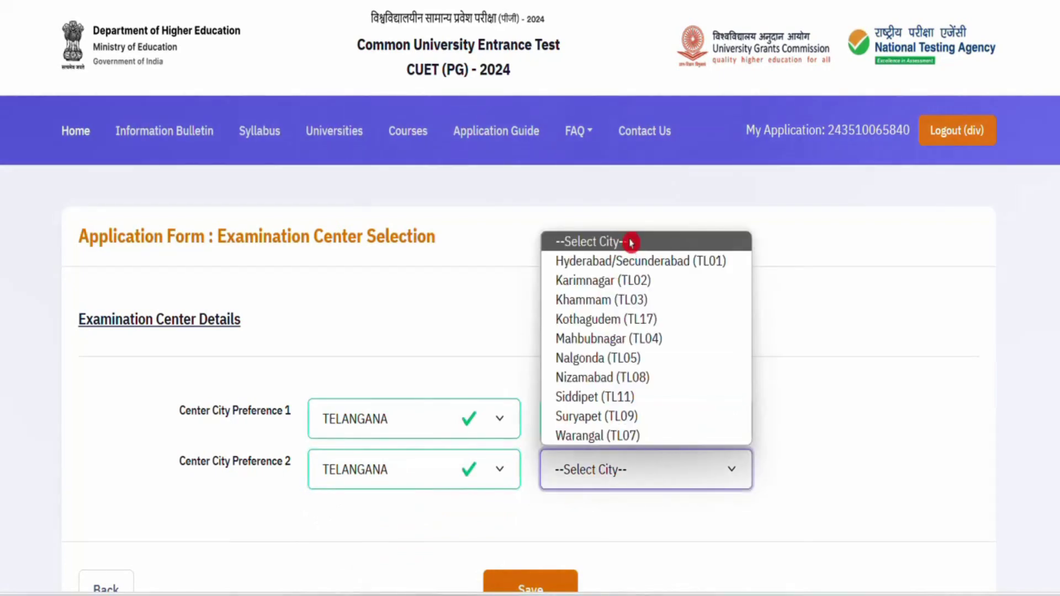
{"action": "left_click", "coordinate": [630, 300]}
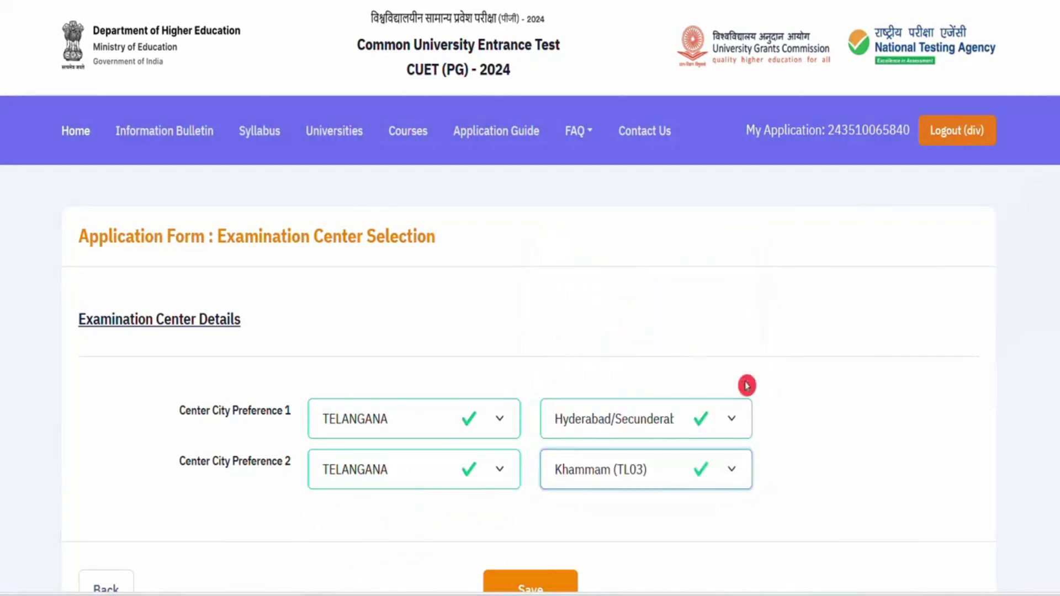
Save the examination center selection and proceed from its review to the university and programme selection.
{"action": "scroll", "coordinate": [801, 441], "scroll_direction": "down", "scroll_amount": 3}
{"action": "scroll", "coordinate": [801, 442], "scroll_direction": "down", "scroll_amount": 2}
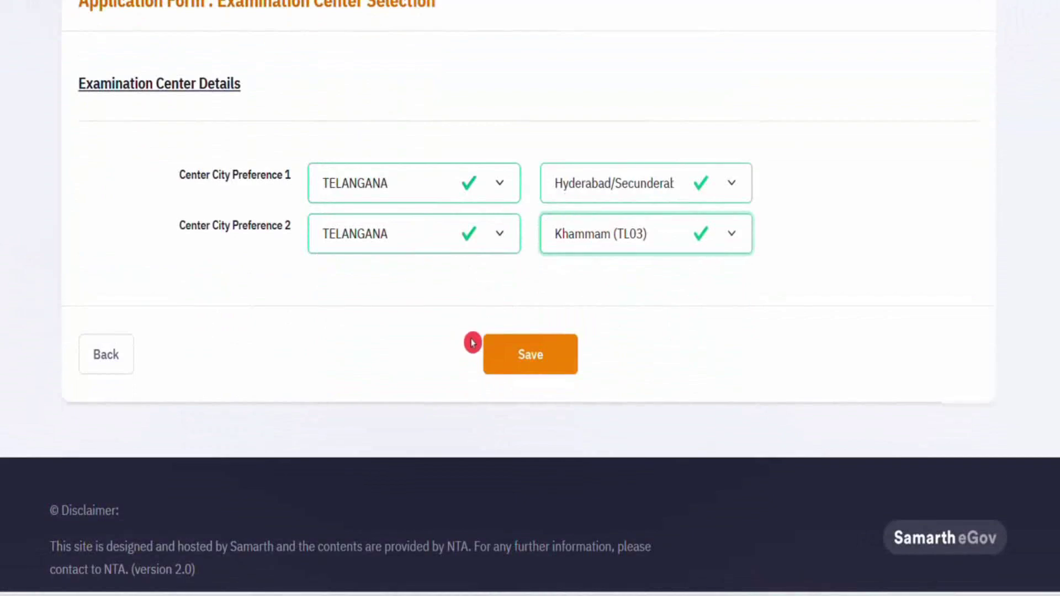
{"action": "left_click", "coordinate": [529, 356]}
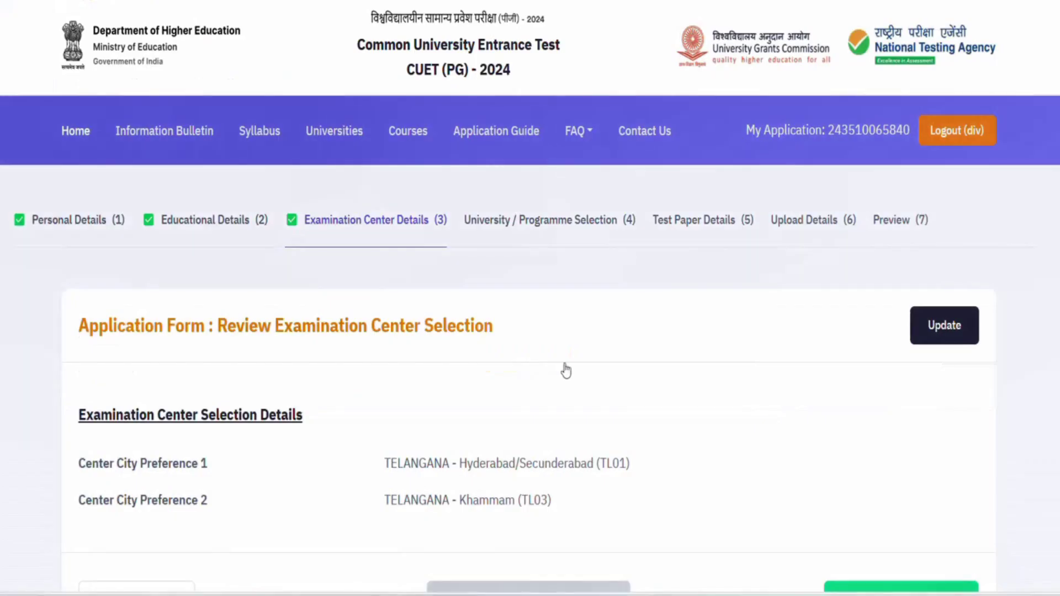
{"action": "scroll", "coordinate": [735, 394], "scroll_direction": "down", "scroll_amount": 5}
{"action": "left_click", "coordinate": [921, 331]}
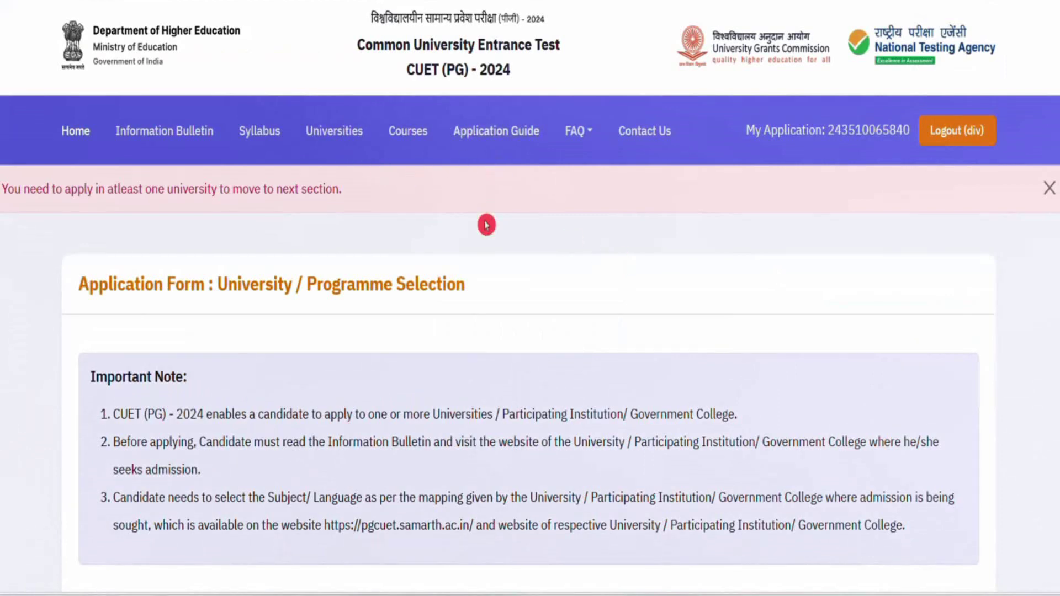
Read the important notes on university and programme selection and check the empty university and programme fields.
{"action": "scroll", "coordinate": [522, 254], "scroll_direction": "down", "scroll_amount": 1}
{"action": "scroll", "coordinate": [521, 253], "scroll_direction": "down", "scroll_amount": 4}
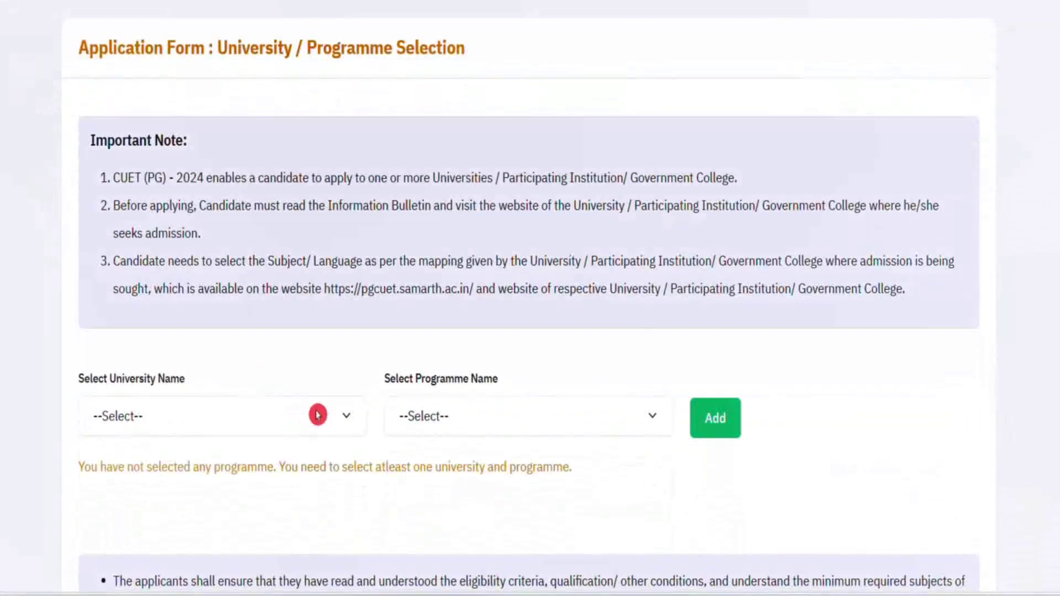
{"action": "left_click", "coordinate": [317, 415]}
{"action": "left_click", "coordinate": [729, 418]}
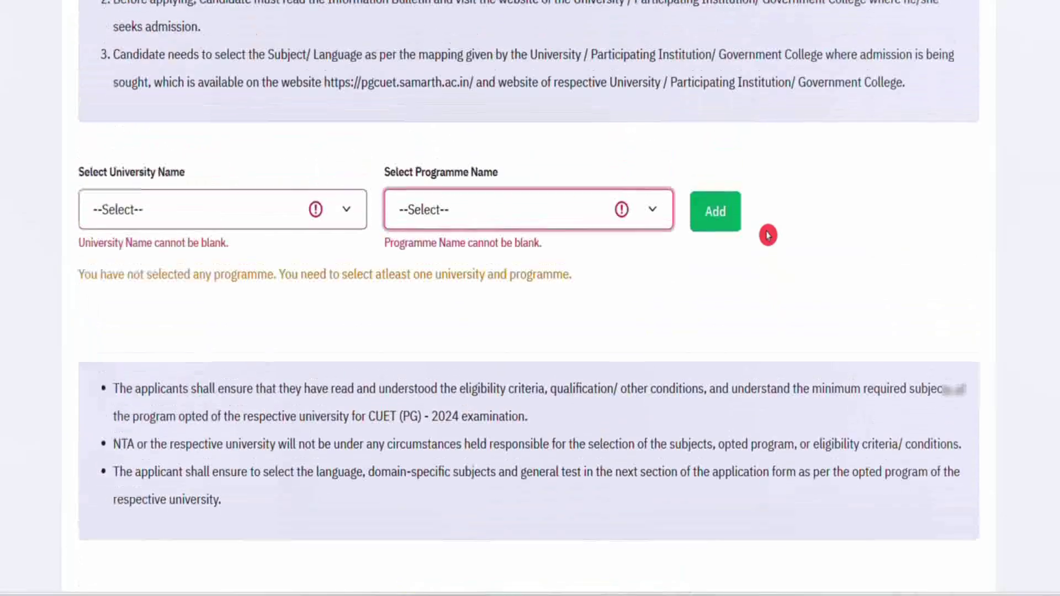
{"action": "scroll", "coordinate": [768, 234], "scroll_direction": "up", "scroll_amount": 3}
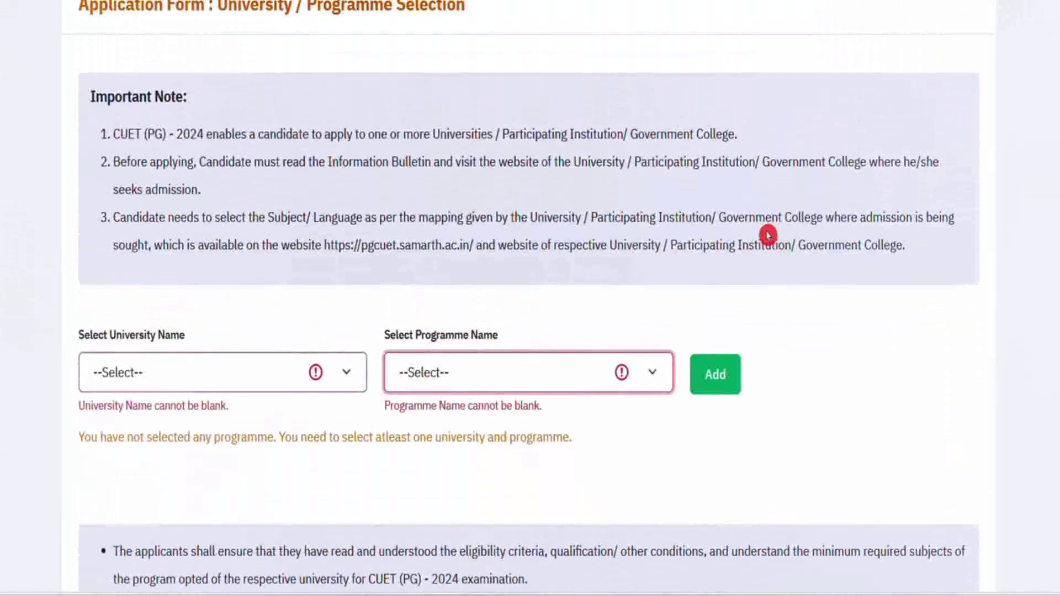
{"action": "scroll", "coordinate": [768, 235], "scroll_direction": "up", "scroll_amount": 1}
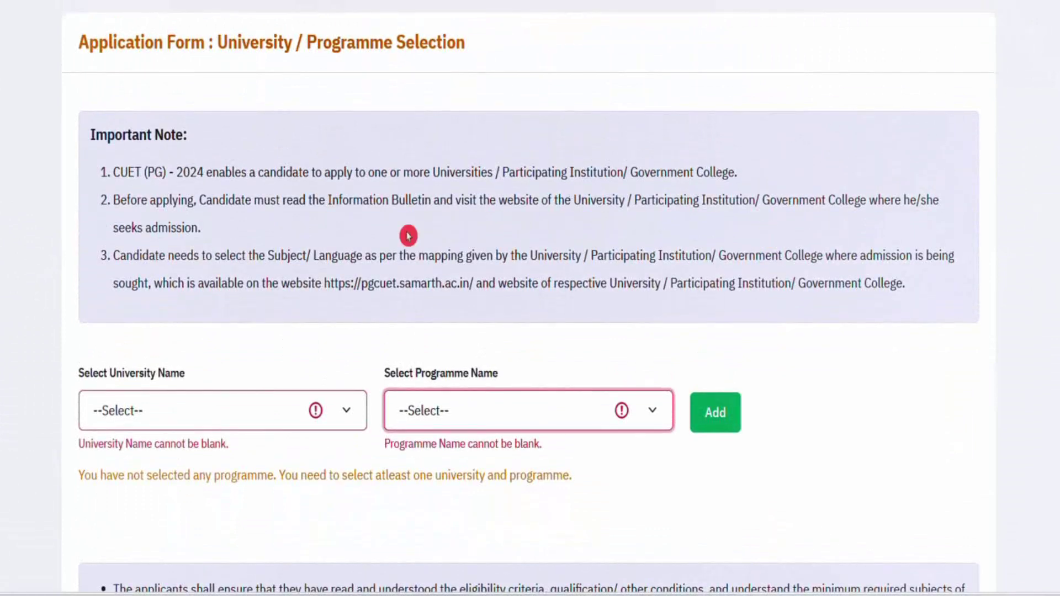
{"action": "scroll", "coordinate": [357, 304], "scroll_direction": "down", "scroll_amount": 2}
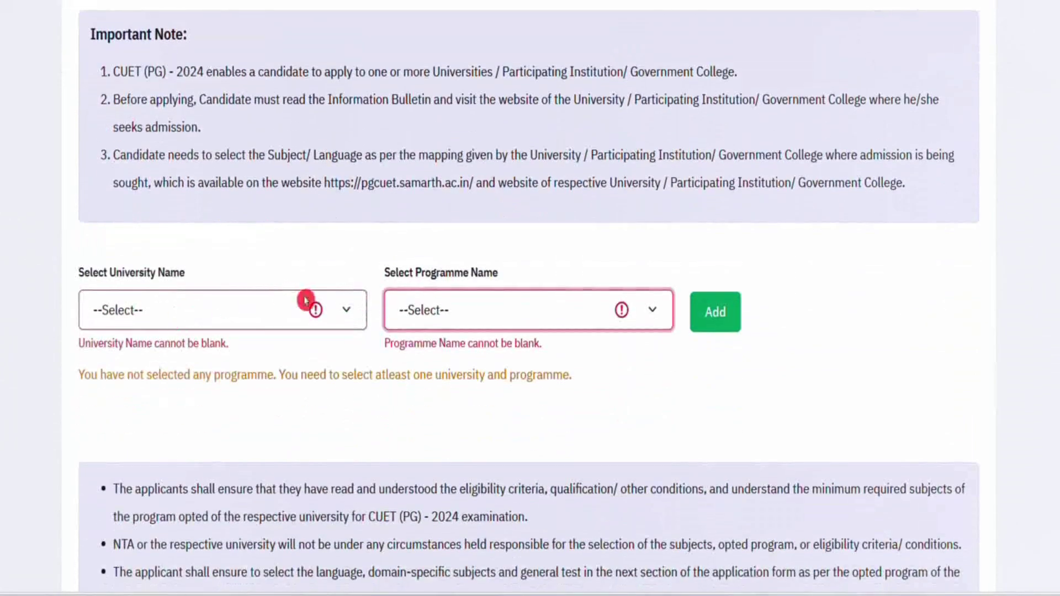
Choose UNIVERSITY OF HYDERABAD as the university name.
{"action": "left_click", "coordinate": [339, 312]}
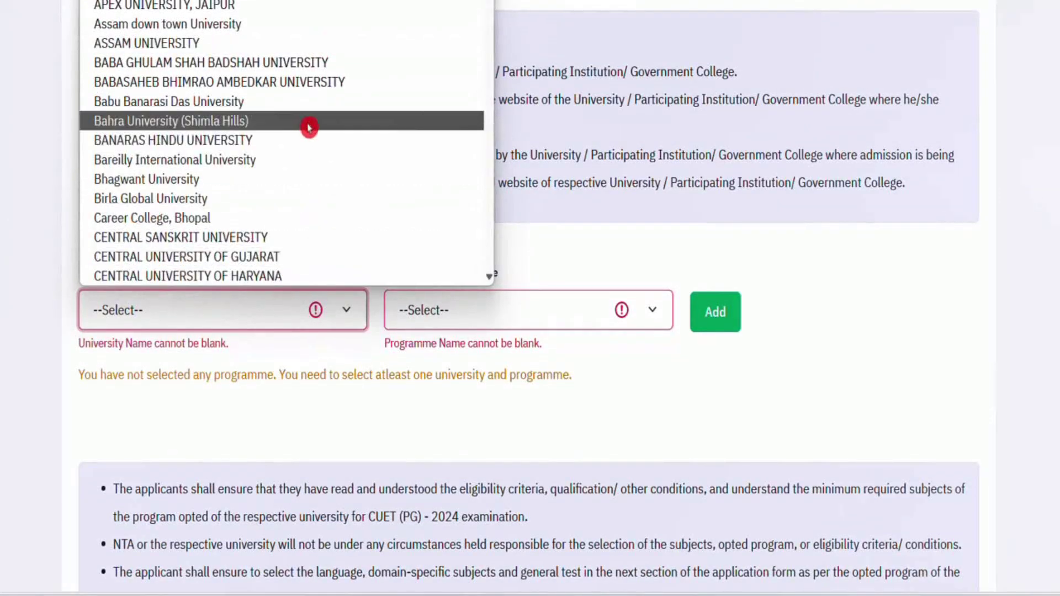
{"action": "scroll", "coordinate": [333, 189], "scroll_direction": "down", "scroll_amount": 20}
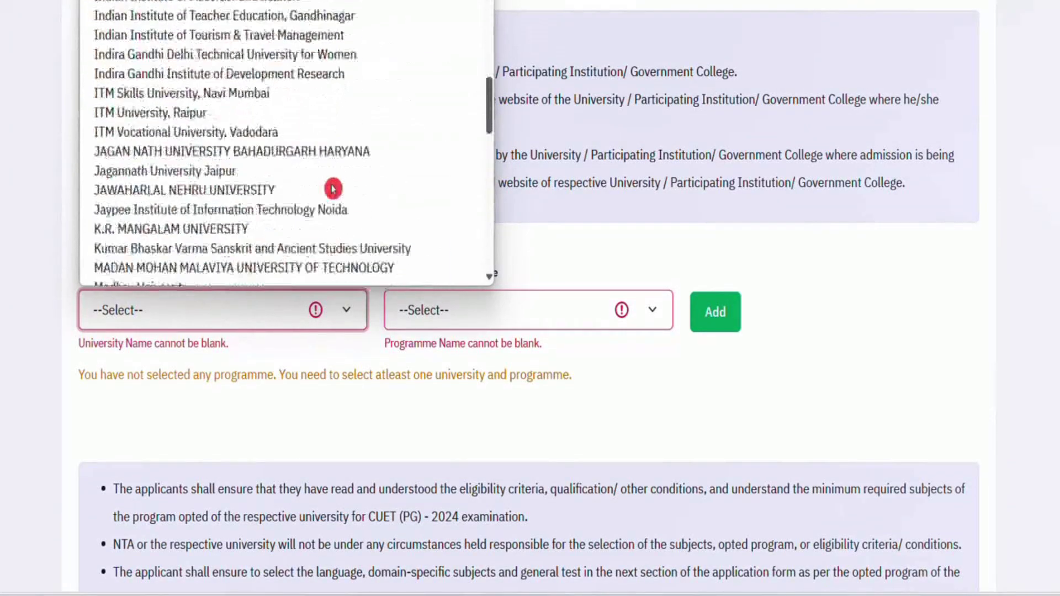
{"action": "scroll", "coordinate": [333, 188], "scroll_direction": "down", "scroll_amount": 15}
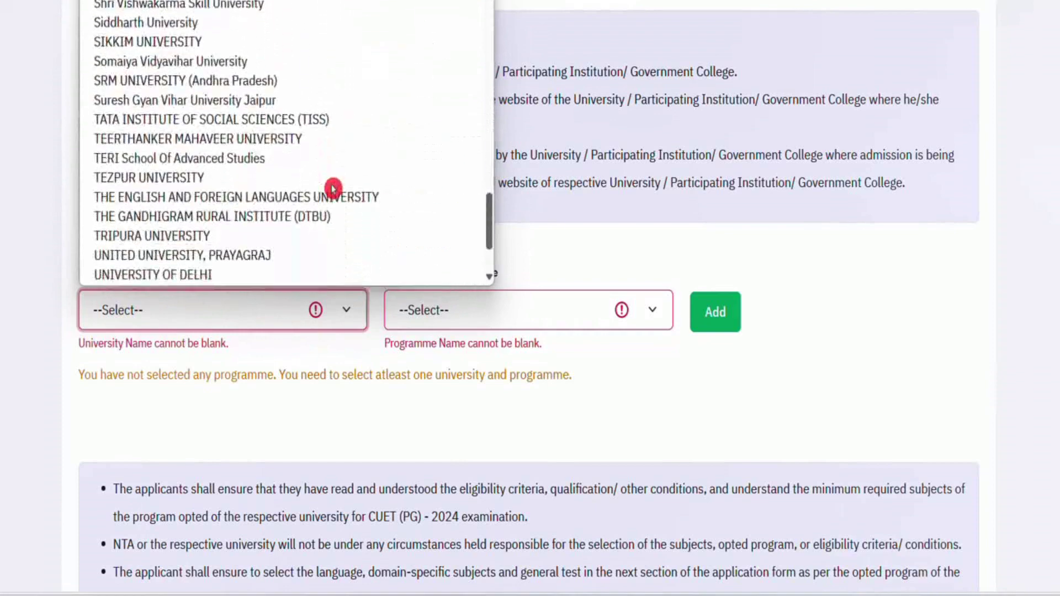
{"action": "scroll", "coordinate": [342, 226], "scroll_direction": "down", "scroll_amount": 2}
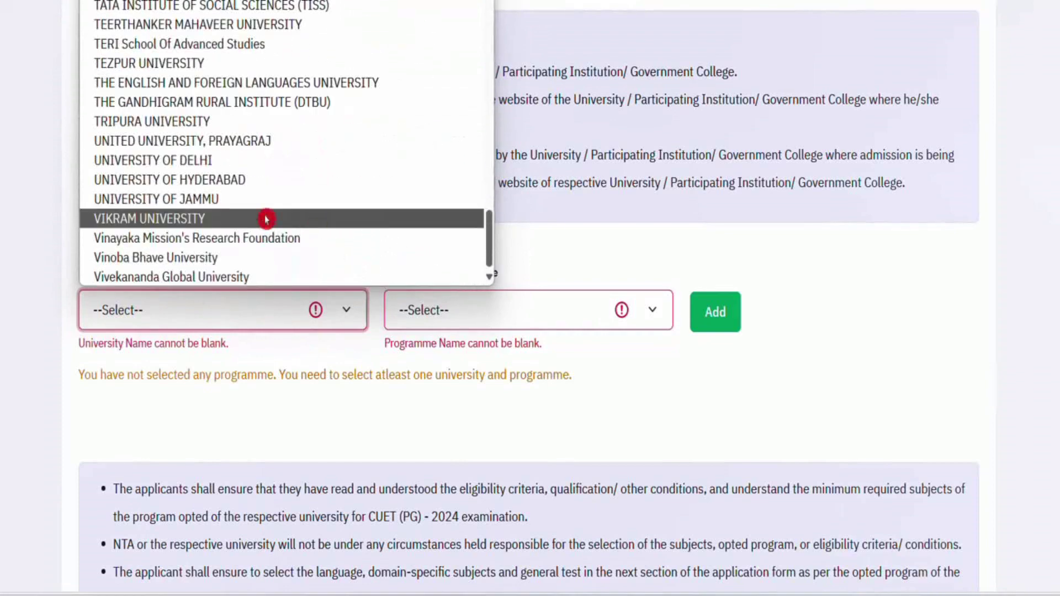
{"action": "left_click", "coordinate": [267, 178]}
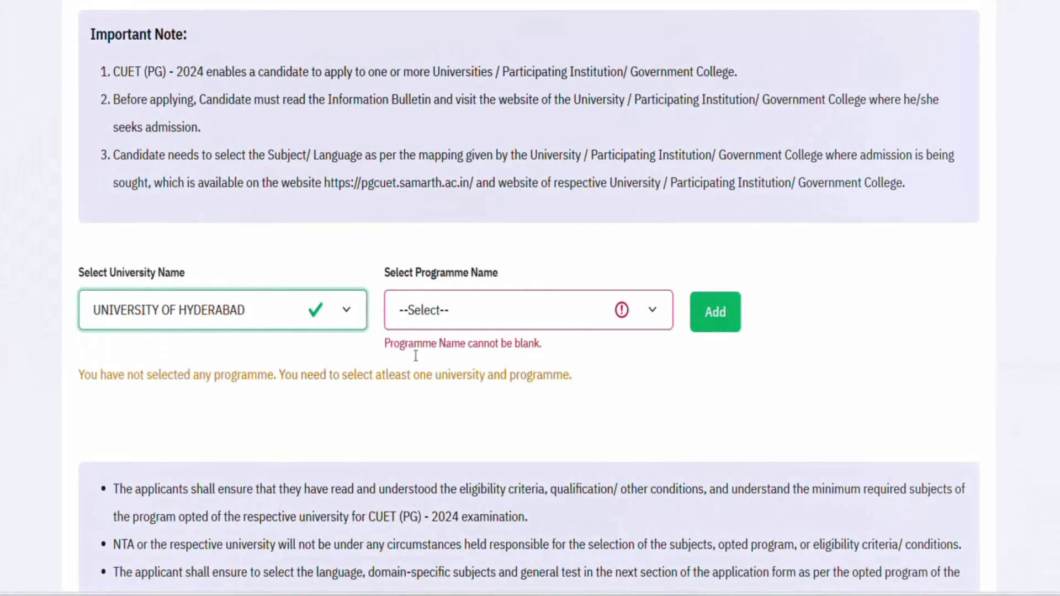
Choose Molecular Microbiology as the programme name and add it to the list of selected programmes.
{"action": "left_click", "coordinate": [449, 310]}
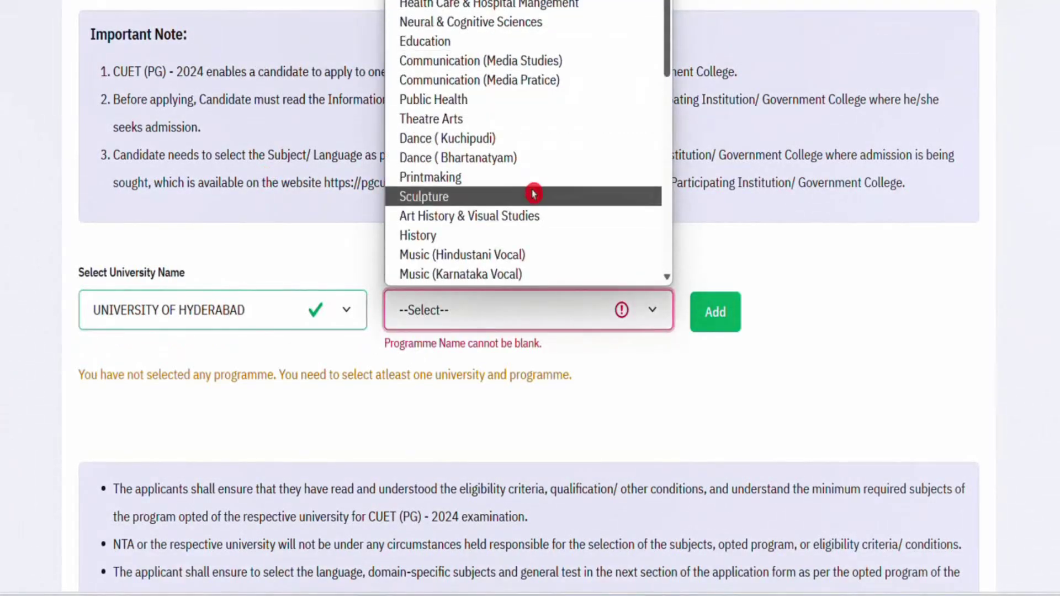
{"action": "scroll", "coordinate": [533, 193], "scroll_direction": "down", "scroll_amount": 2}
{"action": "scroll", "coordinate": [533, 194], "scroll_direction": "down", "scroll_amount": 7}
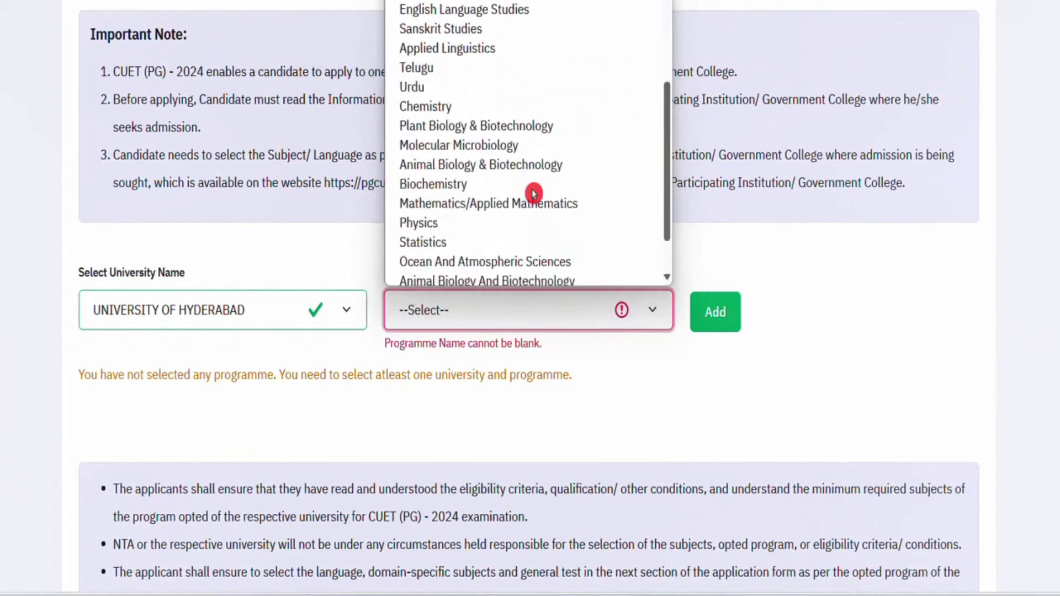
{"action": "scroll", "coordinate": [534, 193], "scroll_direction": "down", "scroll_amount": 1}
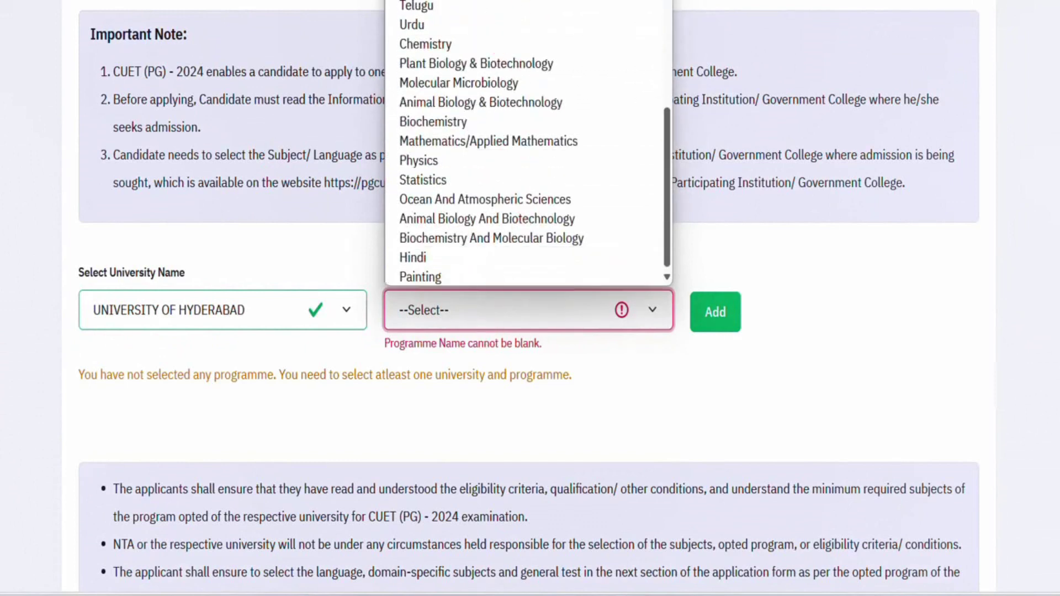
{"action": "left_click", "coordinate": [501, 84]}
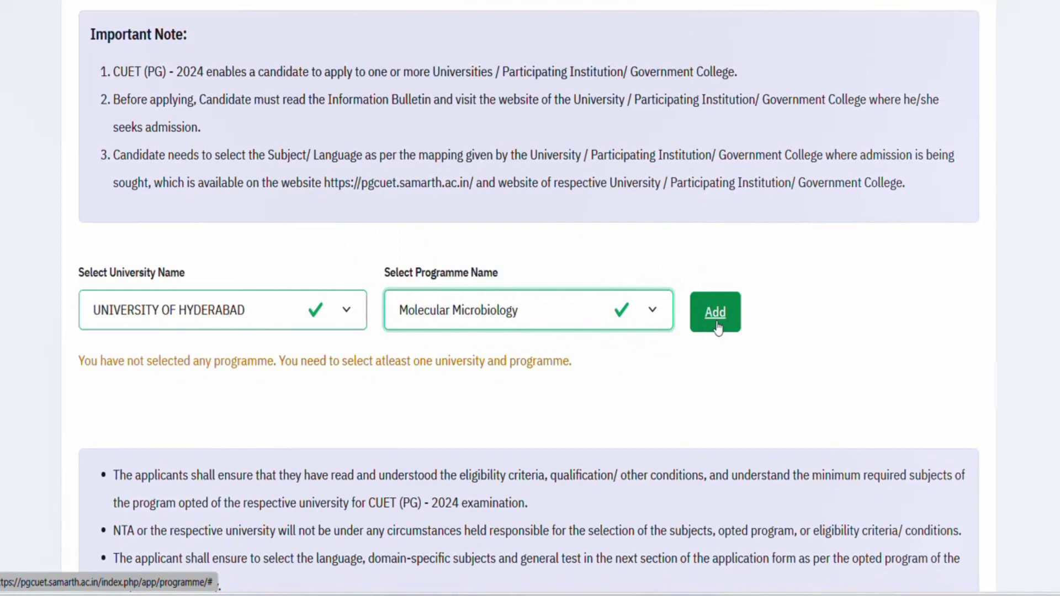
{"action": "scroll", "coordinate": [673, 408], "scroll_direction": "down", "scroll_amount": 4}
{"action": "scroll", "coordinate": [673, 409], "scroll_direction": "up", "scroll_amount": 2}
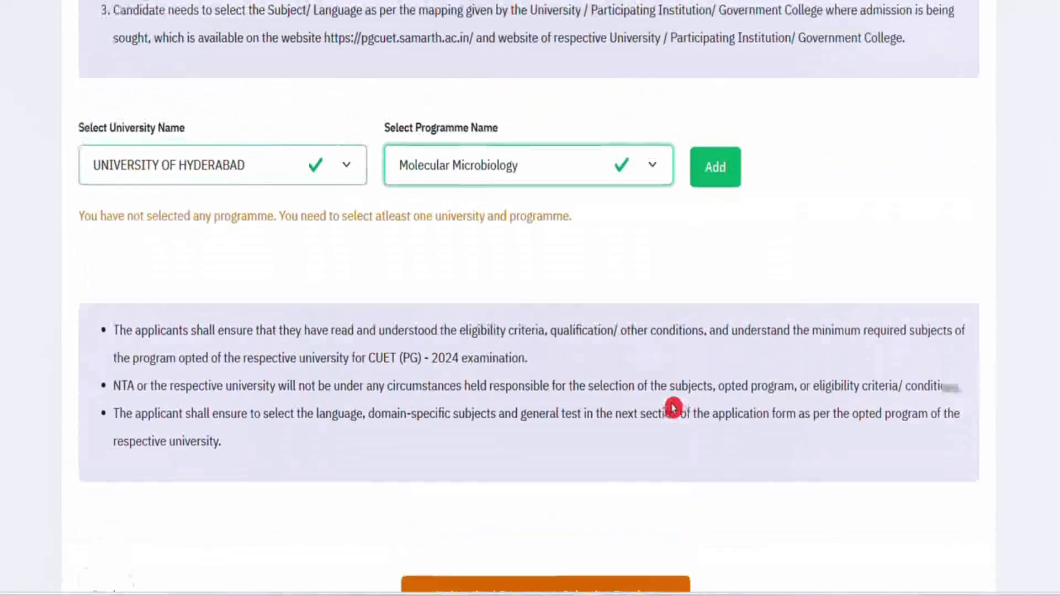
{"action": "left_click", "coordinate": [700, 184]}
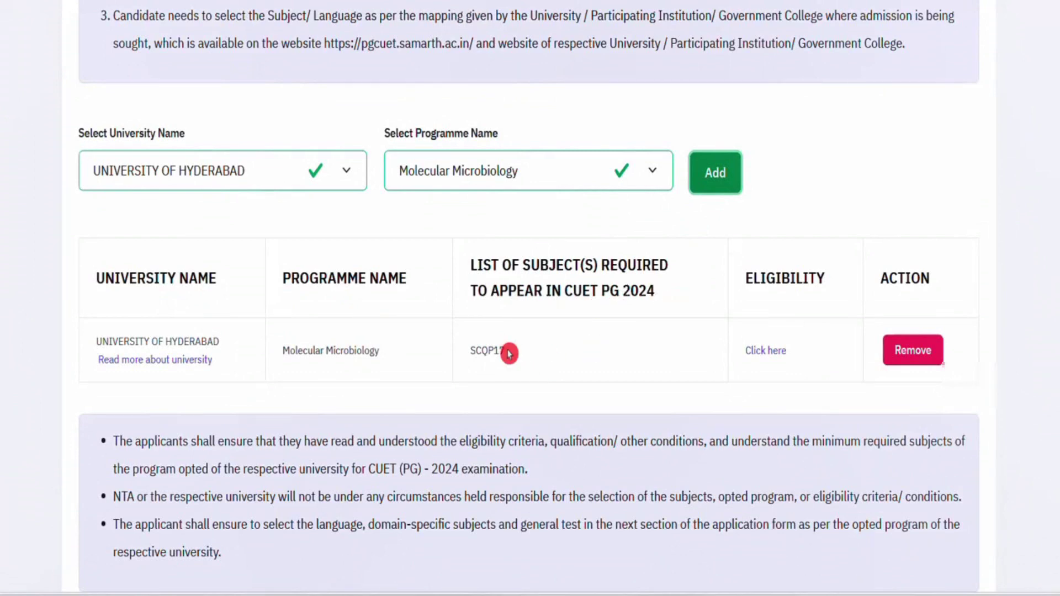
Examine the University of Hyderabad's programme information, including test paper codes and eligibility criteria.
{"action": "left_click", "coordinate": [765, 352]}
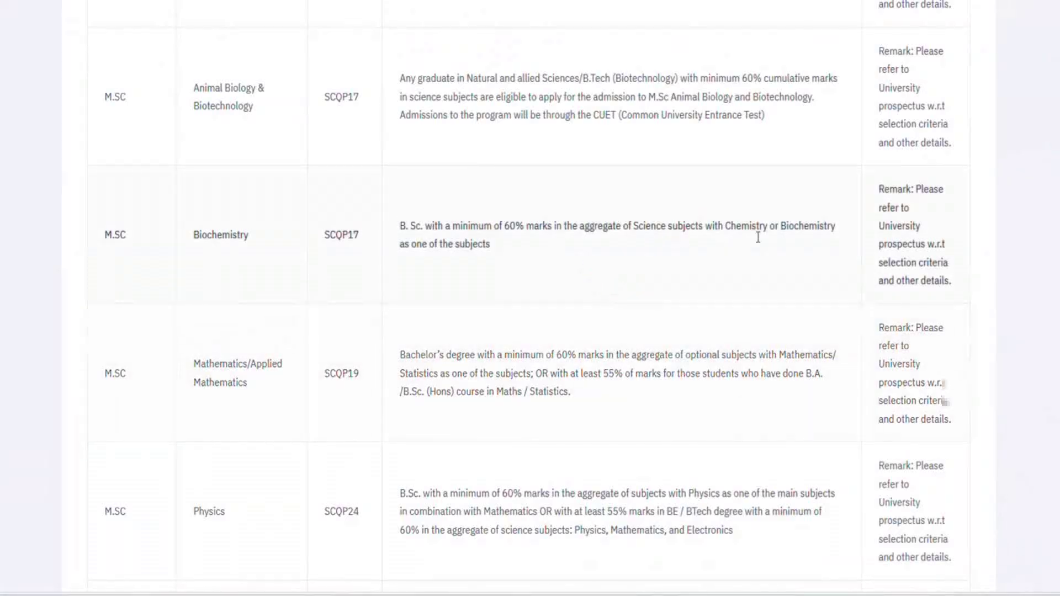
{"action": "scroll", "coordinate": [736, 270], "scroll_direction": "up", "scroll_amount": 20}
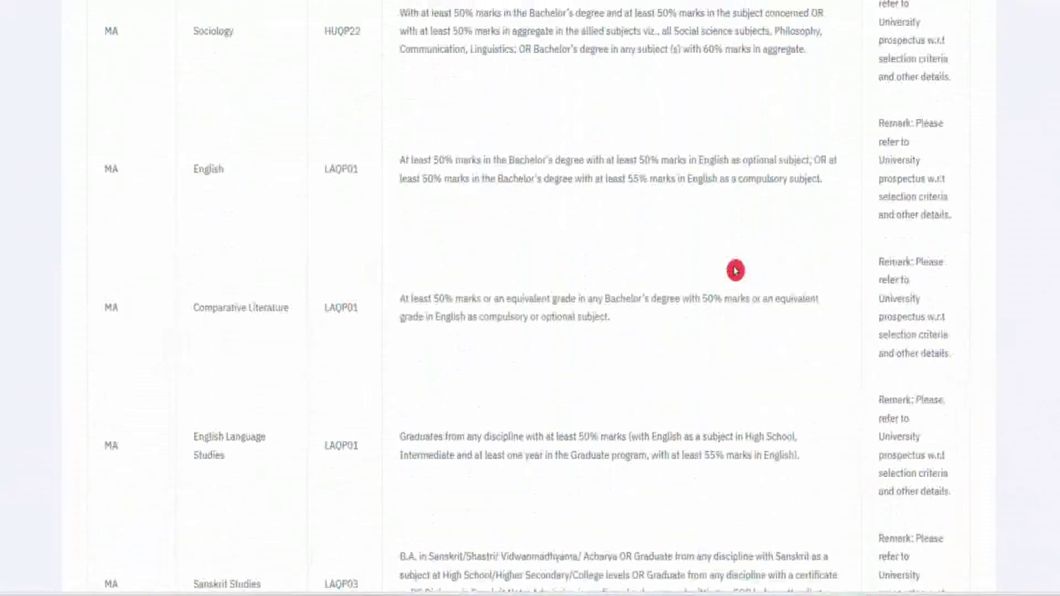
{"action": "scroll", "coordinate": [735, 270], "scroll_direction": "up", "scroll_amount": 15}
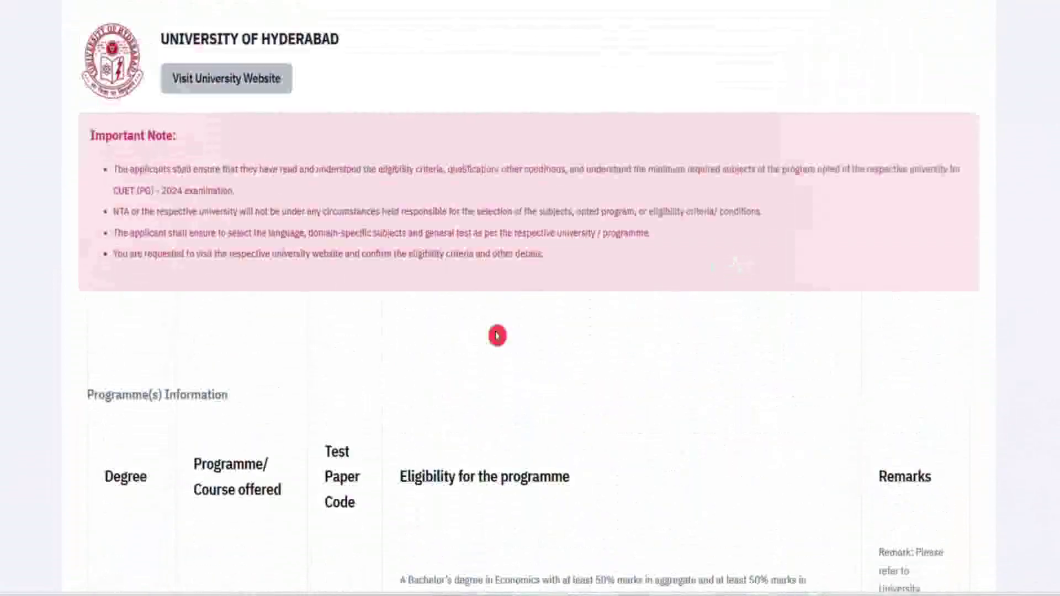
{"action": "scroll", "coordinate": [497, 334], "scroll_direction": "down", "scroll_amount": 3}
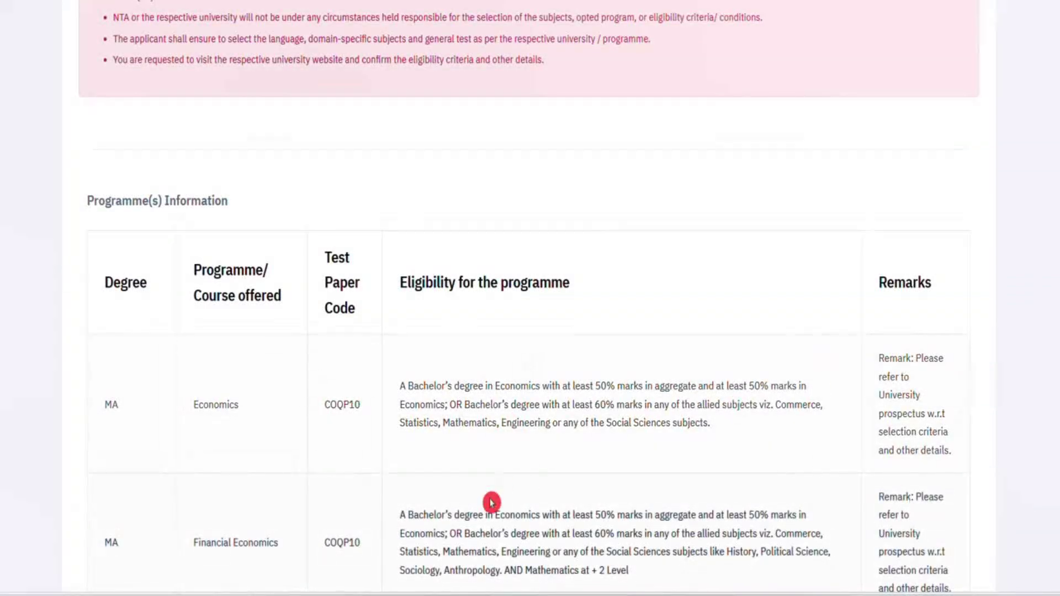
{"action": "scroll", "coordinate": [490, 503], "scroll_direction": "down", "scroll_amount": 7}
{"action": "scroll", "coordinate": [491, 502], "scroll_direction": "down", "scroll_amount": 20}
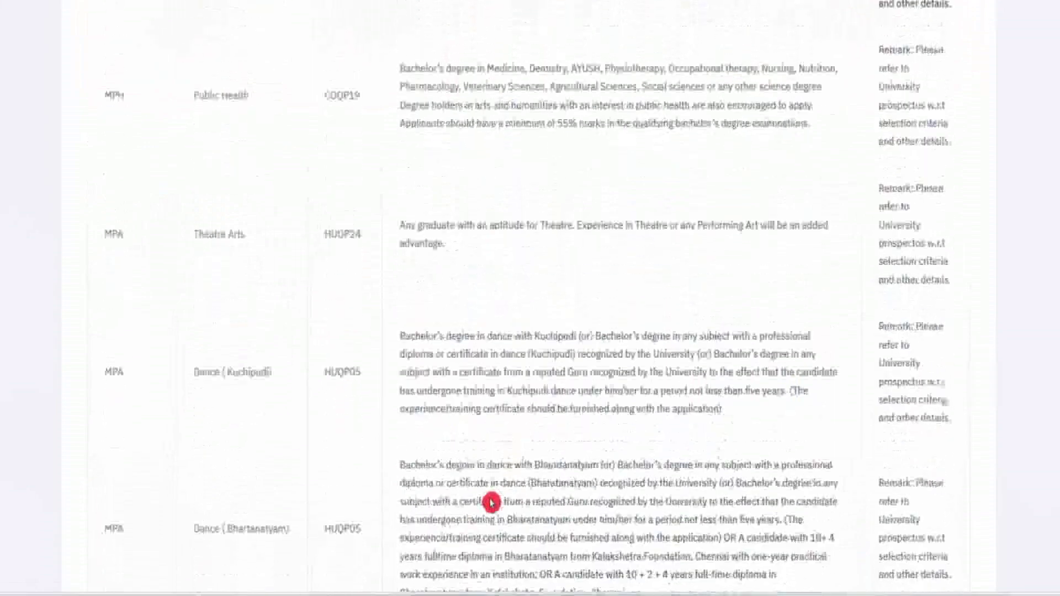
{"action": "scroll", "coordinate": [492, 502], "scroll_direction": "down", "scroll_amount": 20}
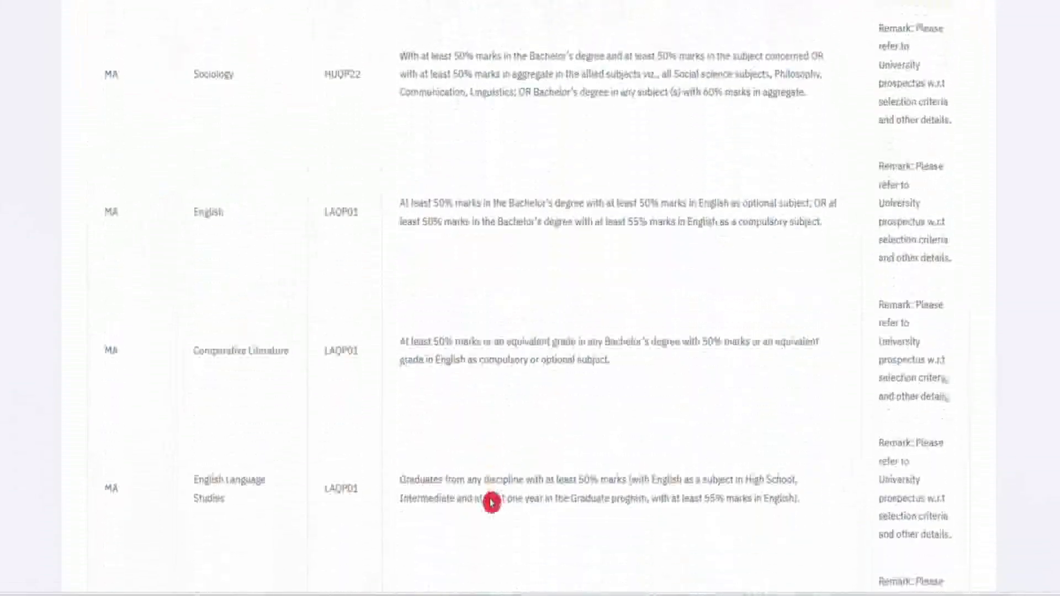
{"action": "scroll", "coordinate": [492, 503], "scroll_direction": "down", "scroll_amount": 5}
{"action": "scroll", "coordinate": [491, 503], "scroll_direction": "up", "scroll_amount": 20}
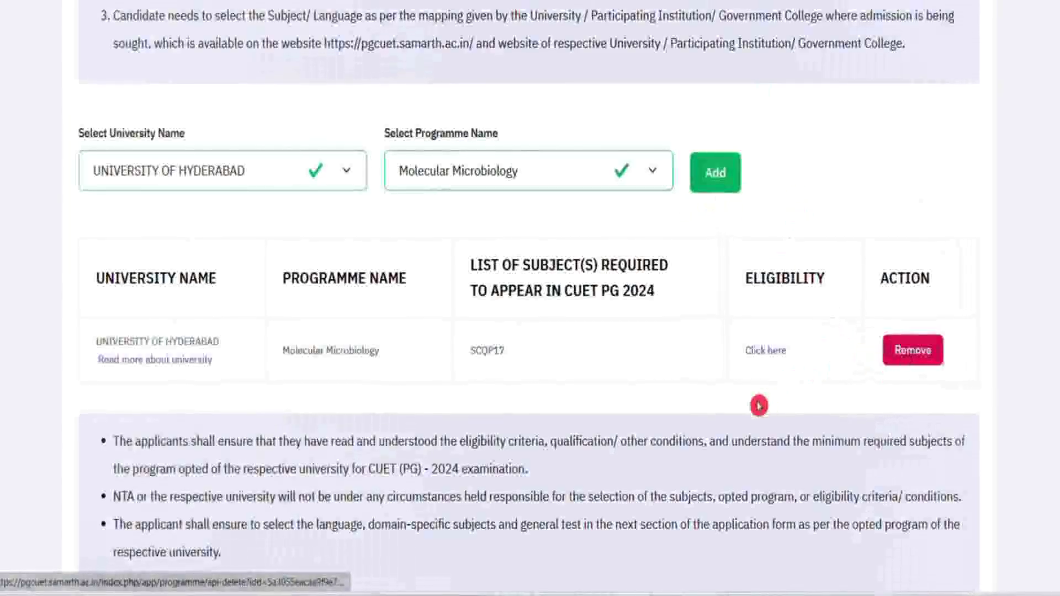
Preview the university and programme selection and proceed to the test paper and subject selection.
{"action": "scroll", "coordinate": [759, 406], "scroll_direction": "down", "scroll_amount": 5}
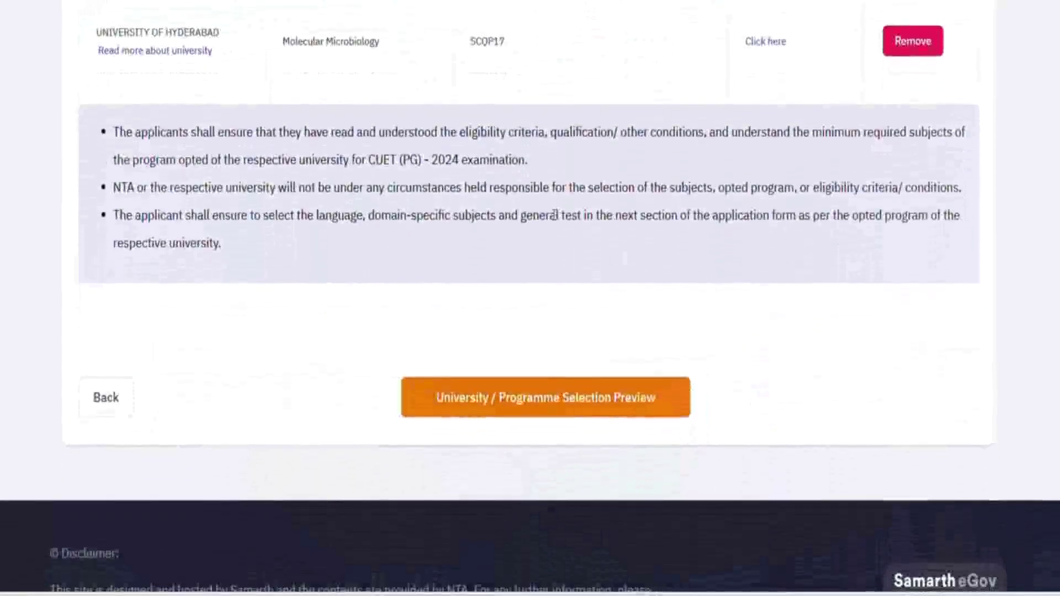
{"action": "scroll", "coordinate": [435, 186], "scroll_direction": "up", "scroll_amount": 2}
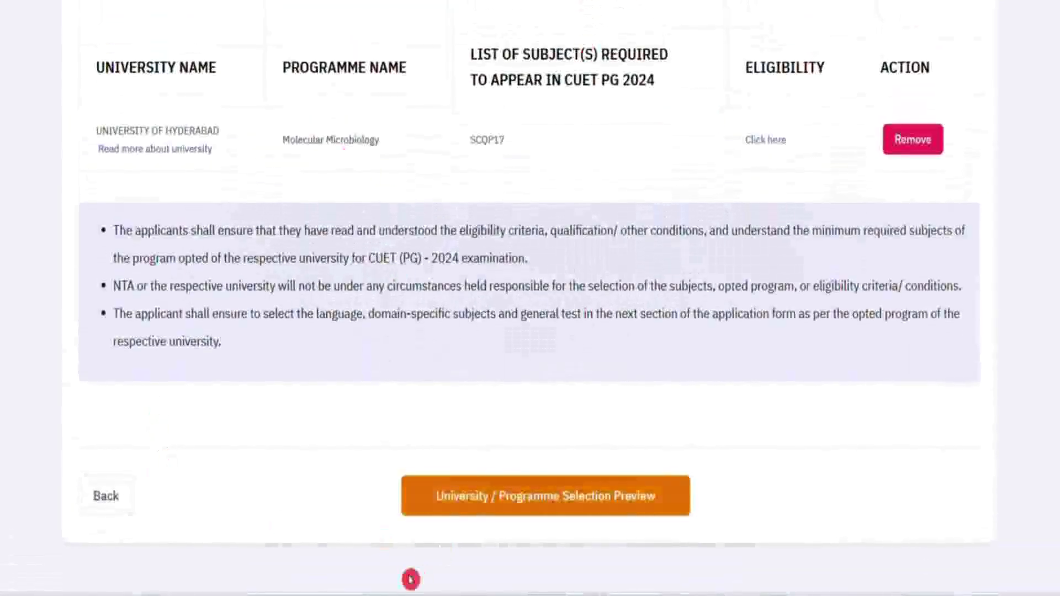
{"action": "left_click", "coordinate": [534, 497]}
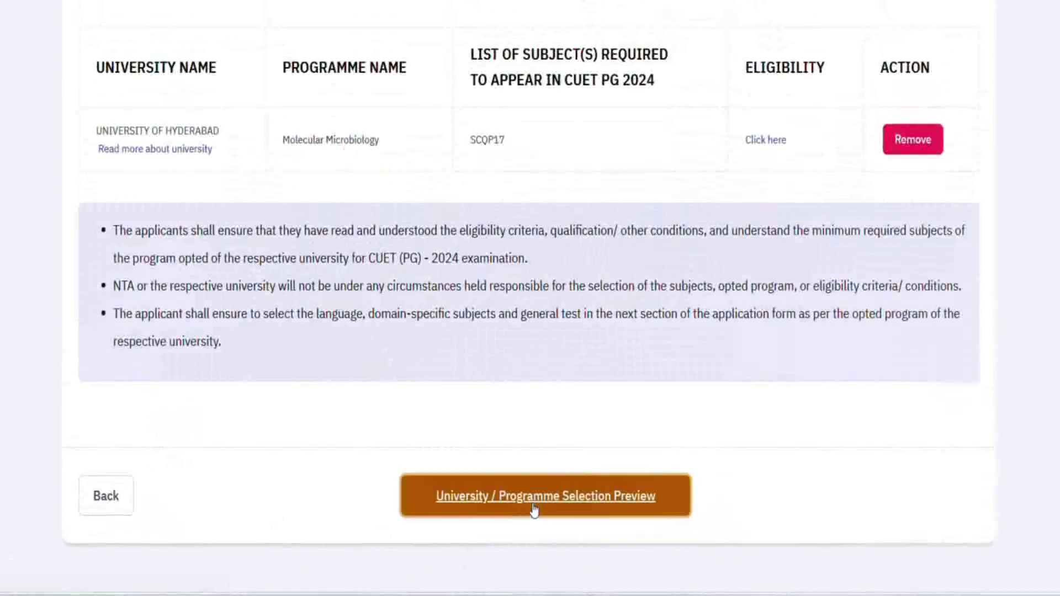
{"action": "scroll", "coordinate": [633, 386], "scroll_direction": "down", "scroll_amount": 3}
{"action": "scroll", "coordinate": [633, 387], "scroll_direction": "down", "scroll_amount": 5}
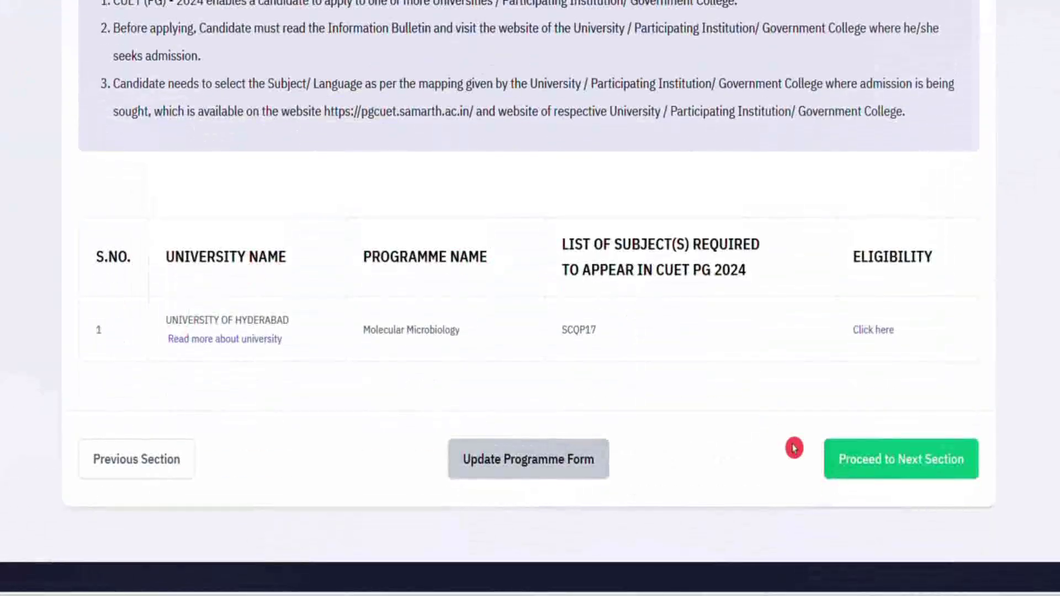
{"action": "left_click", "coordinate": [889, 479]}
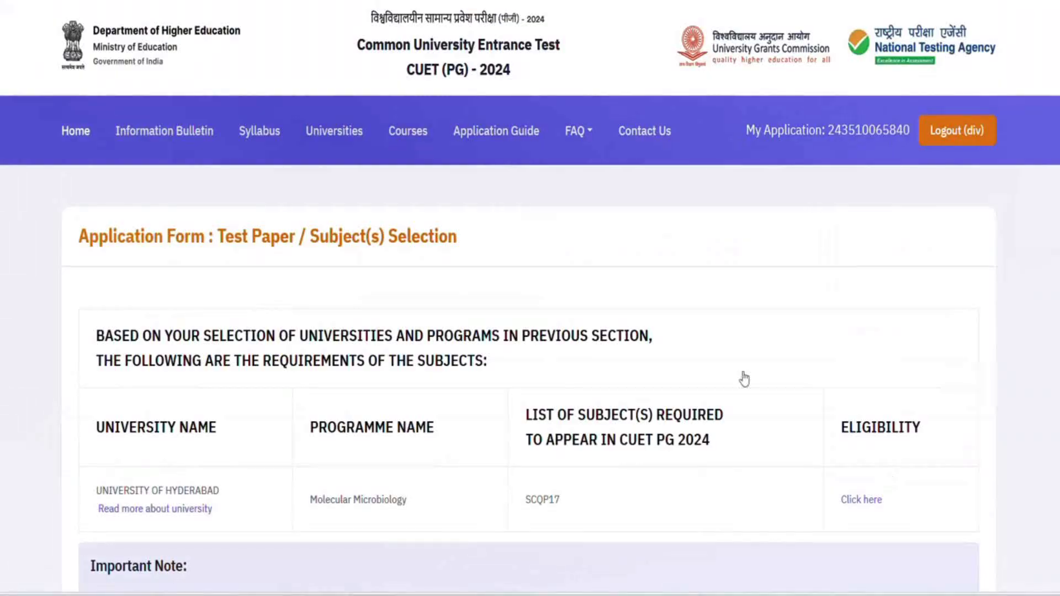
Examine the programme's required subject code, the test paper fields and the notes on selecting test papers.
{"action": "scroll", "coordinate": [495, 374], "scroll_direction": "down", "scroll_amount": 3}
{"action": "scroll", "coordinate": [496, 313], "scroll_direction": "down", "scroll_amount": 5}
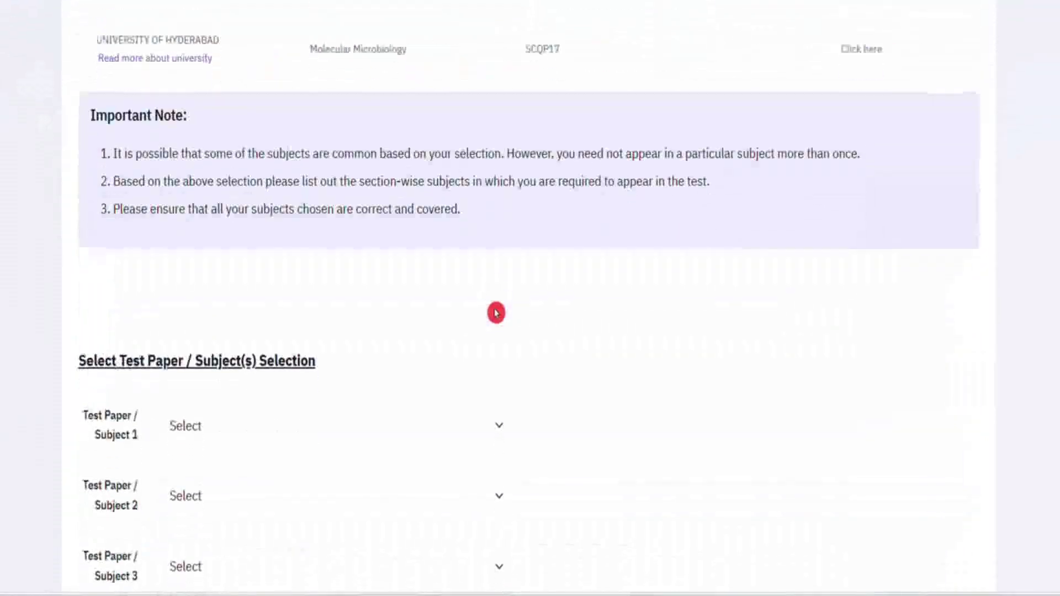
{"action": "scroll", "coordinate": [496, 314], "scroll_direction": "down", "scroll_amount": 3}
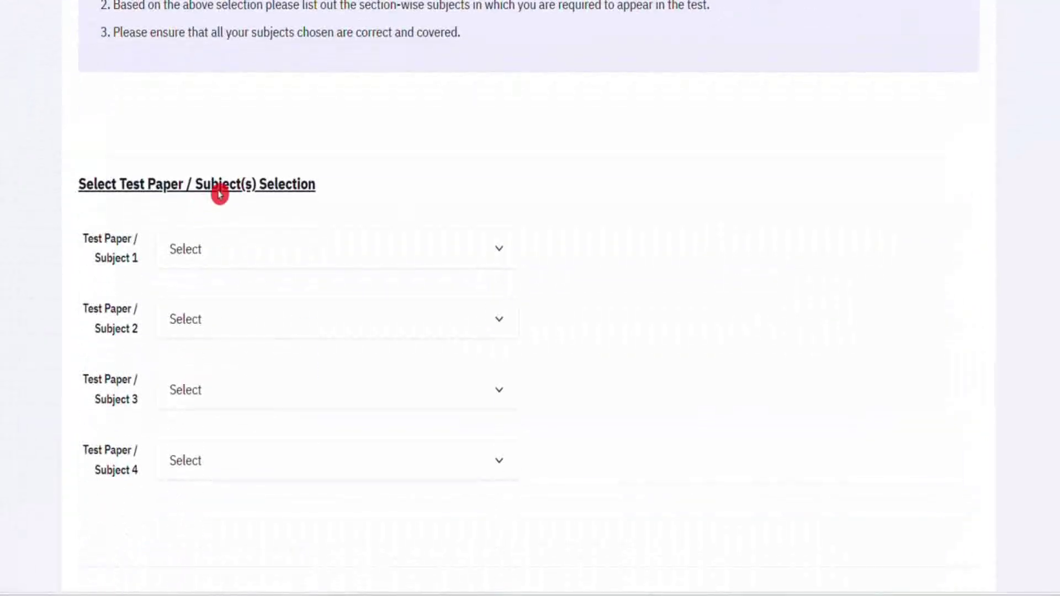
{"action": "left_click", "coordinate": [261, 252]}
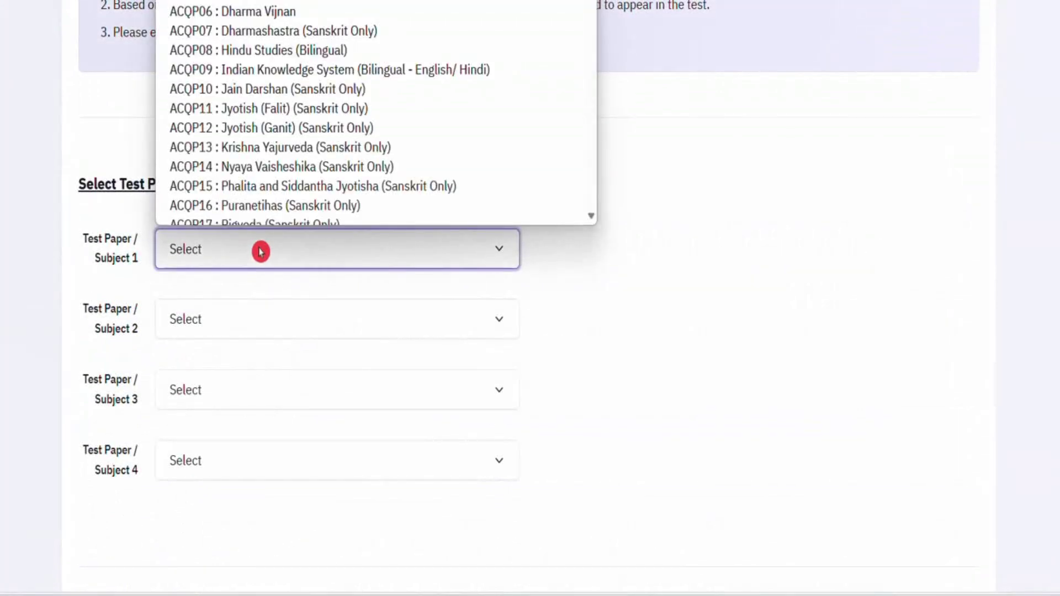
{"action": "scroll", "coordinate": [315, 40], "scroll_direction": "down", "scroll_amount": 1}
{"action": "left_click", "coordinate": [651, 340]}
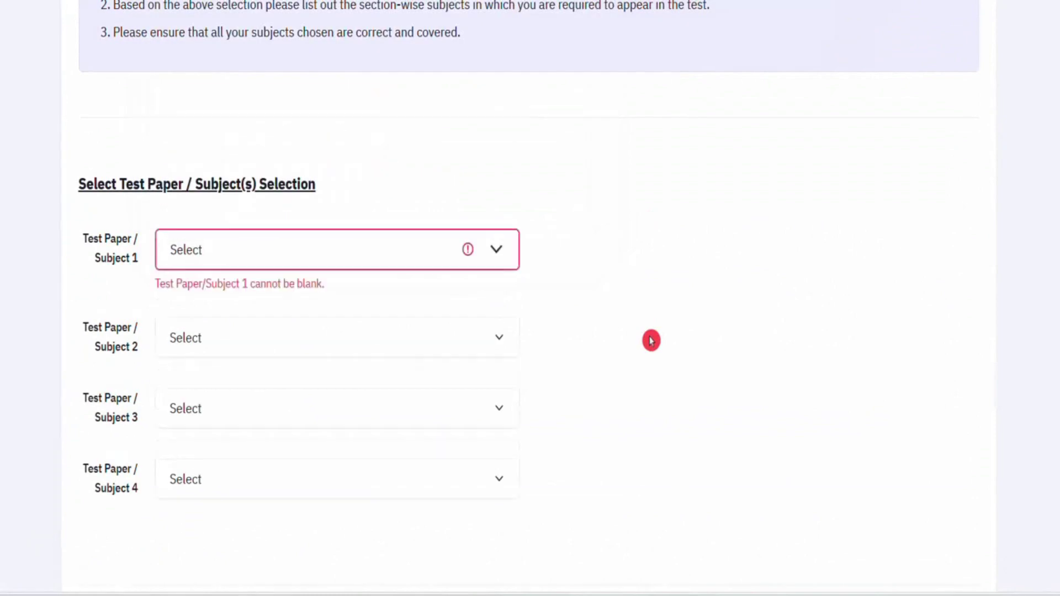
{"action": "scroll", "coordinate": [651, 340], "scroll_direction": "up", "scroll_amount": 5}
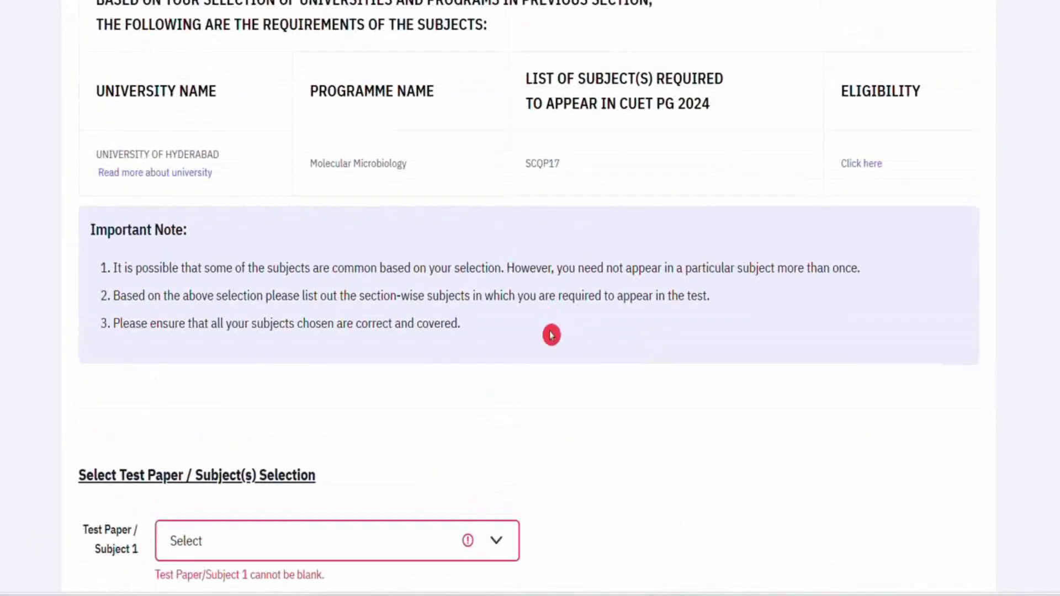
{"action": "scroll", "coordinate": [551, 334], "scroll_direction": "down", "scroll_amount": 13}
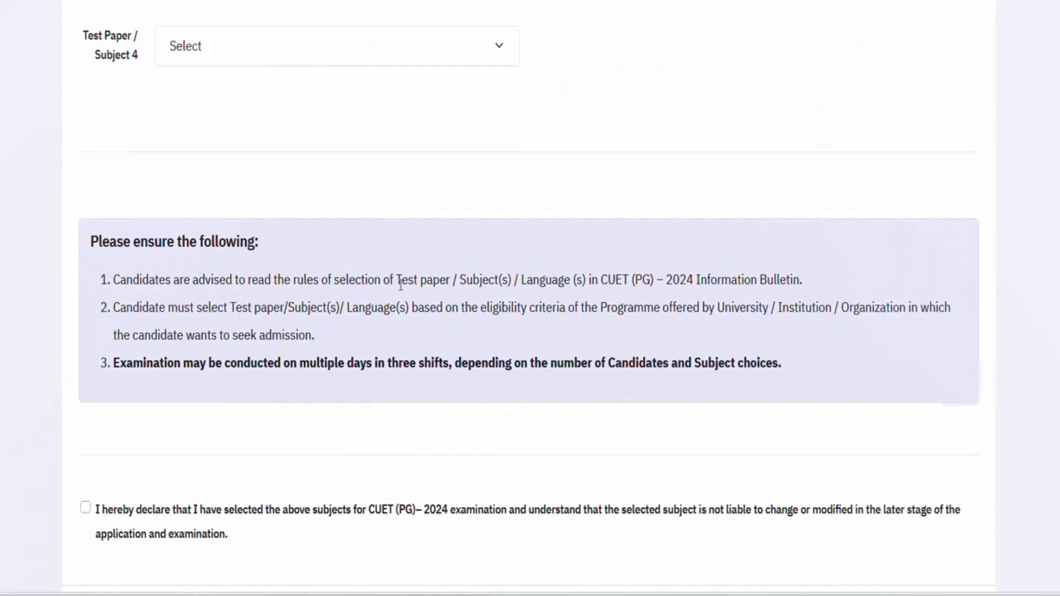
{"action": "left_click", "coordinate": [285, 300]}
{"action": "scroll", "coordinate": [509, 406], "scroll_direction": "down", "scroll_amount": 2}
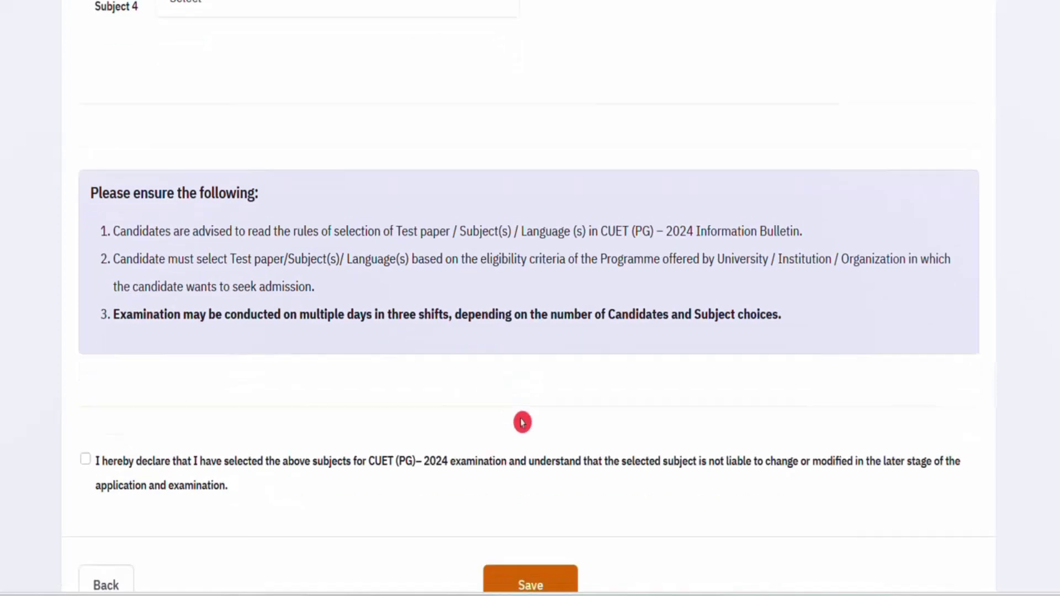
Accept the declaration about the selected CUET (PG) 2024 subjects and try to save the form.
{"action": "left_click", "coordinate": [87, 406]}
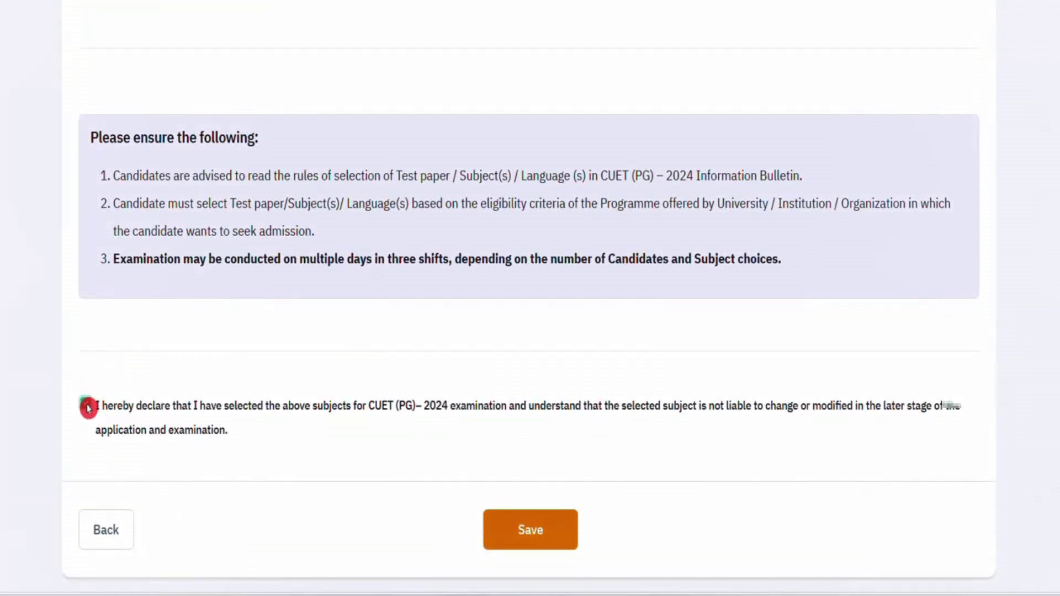
{"action": "scroll", "coordinate": [442, 300], "scroll_direction": "up", "scroll_amount": 7}
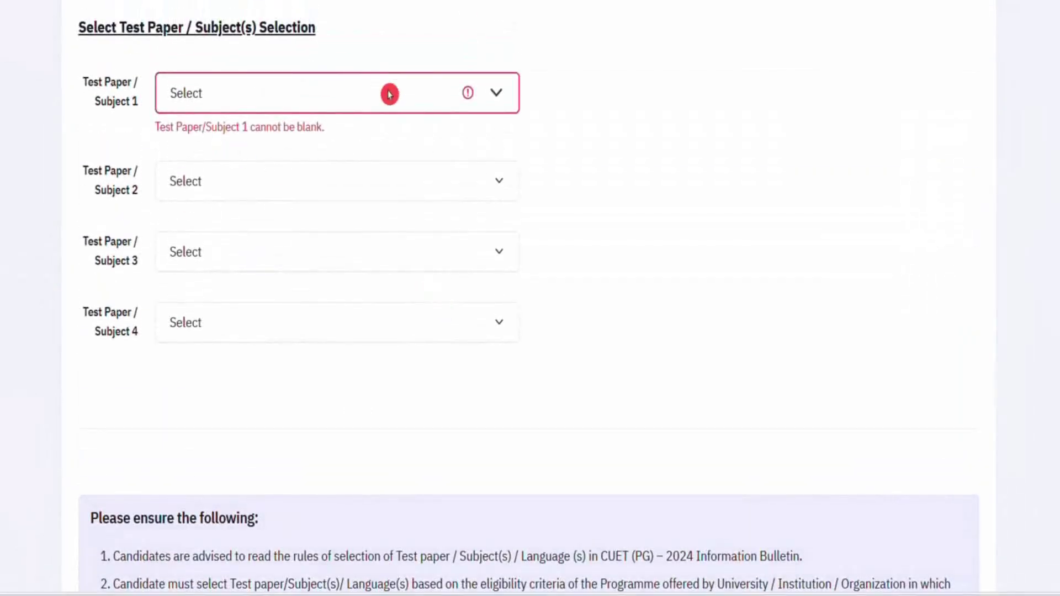
{"action": "left_click", "coordinate": [514, 90]}
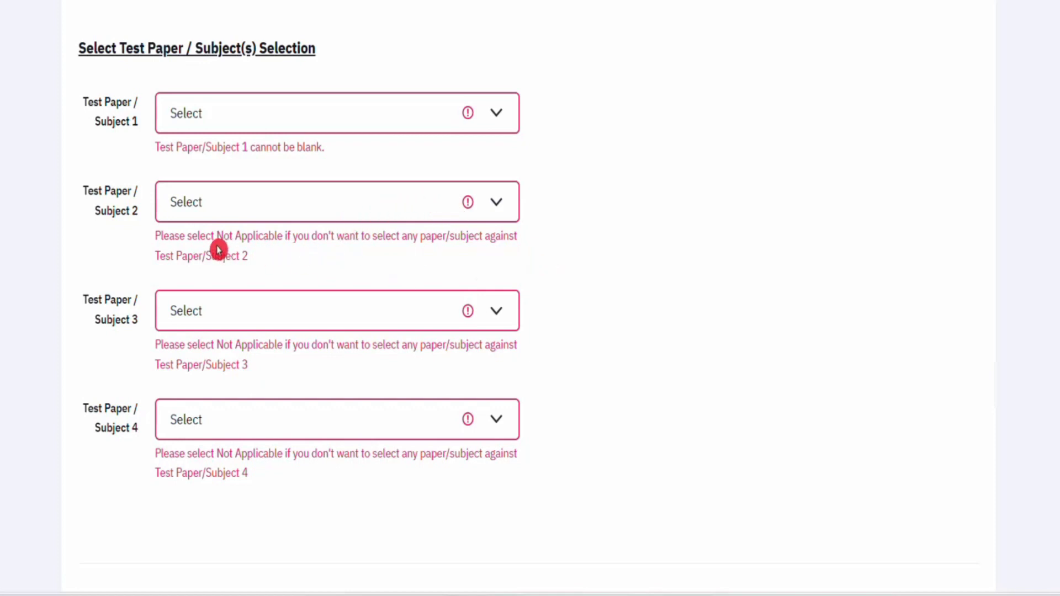
Choose SCQP05 : Biochemistry as Test Paper / Subject 1.
{"action": "left_click", "coordinate": [490, 205]}
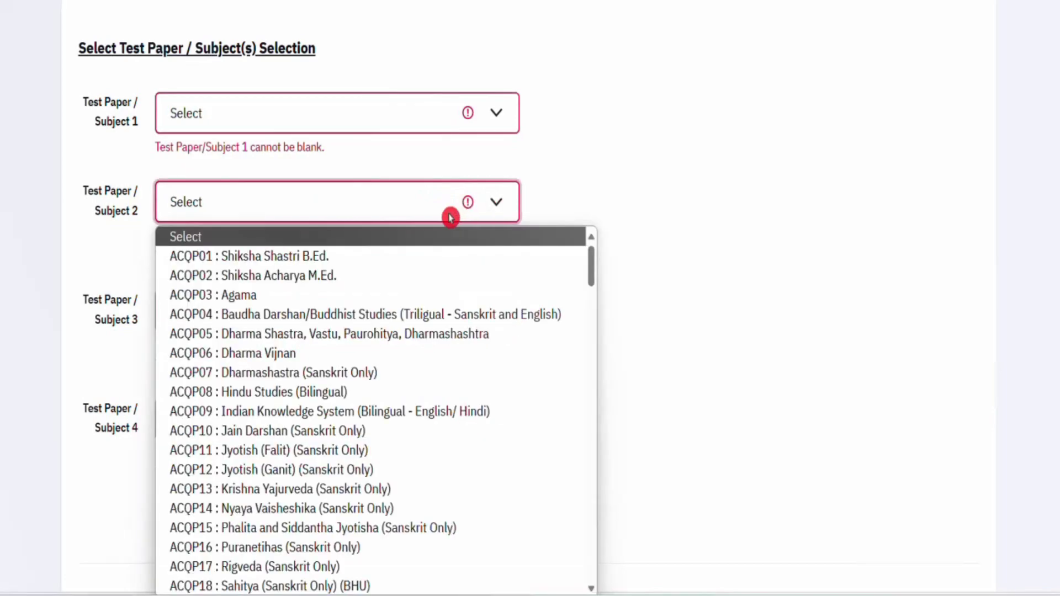
{"action": "left_click", "coordinate": [631, 251]}
{"action": "left_click", "coordinate": [407, 106]}
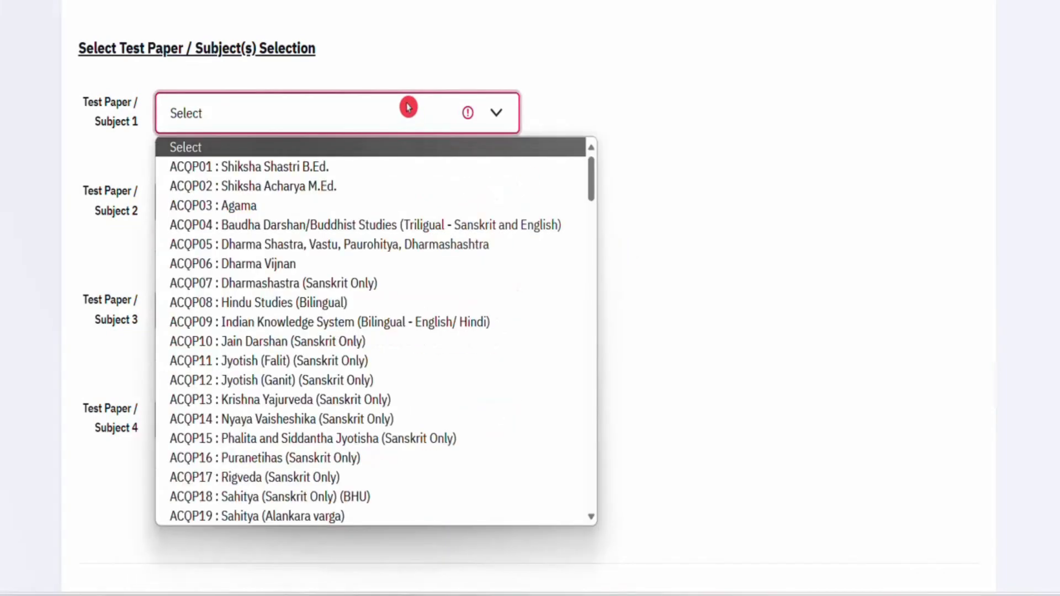
{"action": "scroll", "coordinate": [397, 421], "scroll_direction": "down", "scroll_amount": 20}
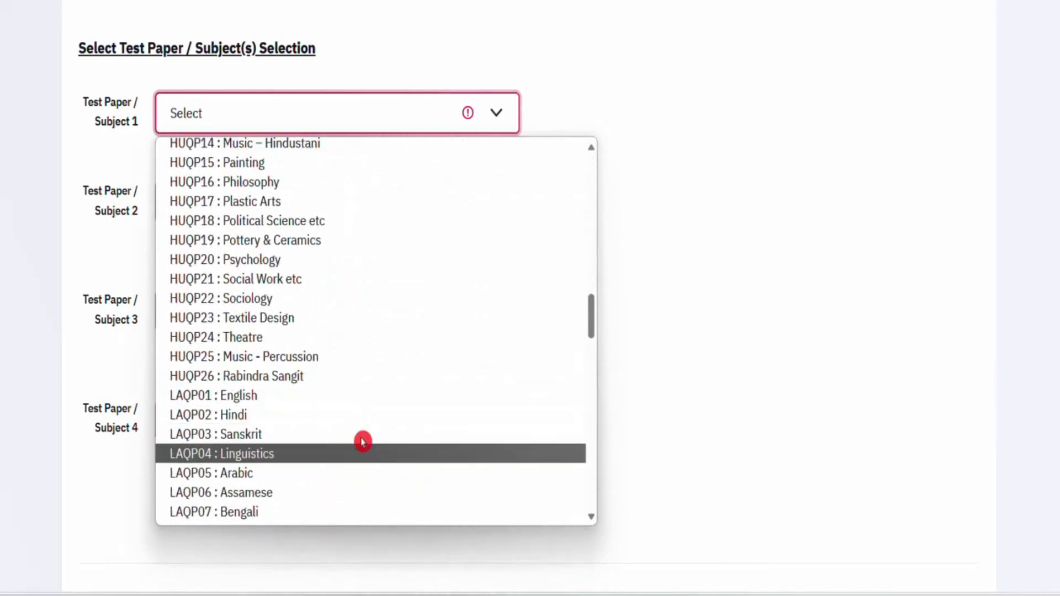
{"action": "scroll", "coordinate": [363, 452], "scroll_direction": "down", "scroll_amount": 14}
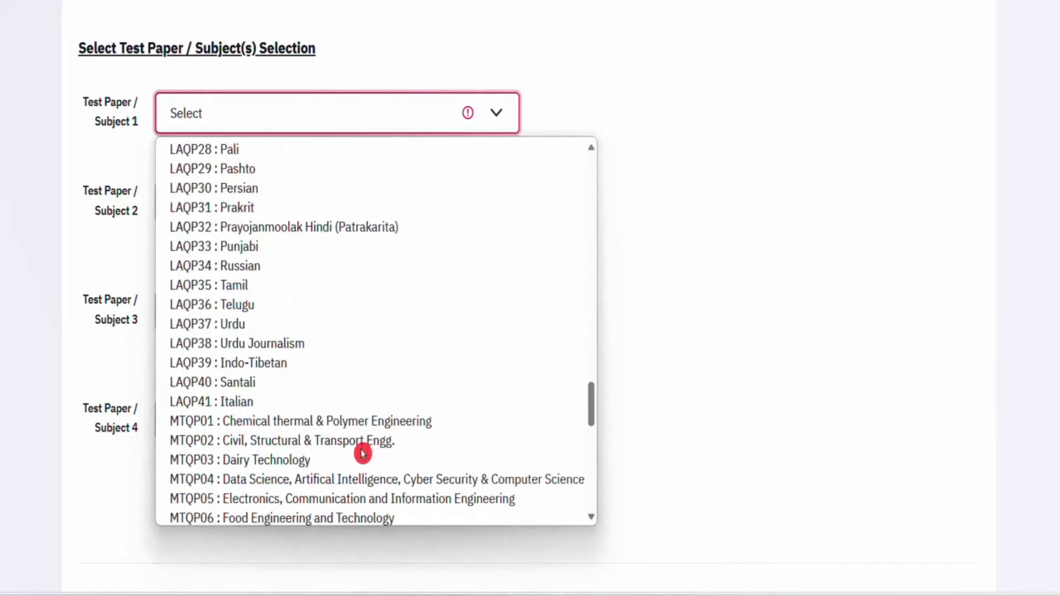
{"action": "scroll", "coordinate": [362, 453], "scroll_direction": "down", "scroll_amount": 5}
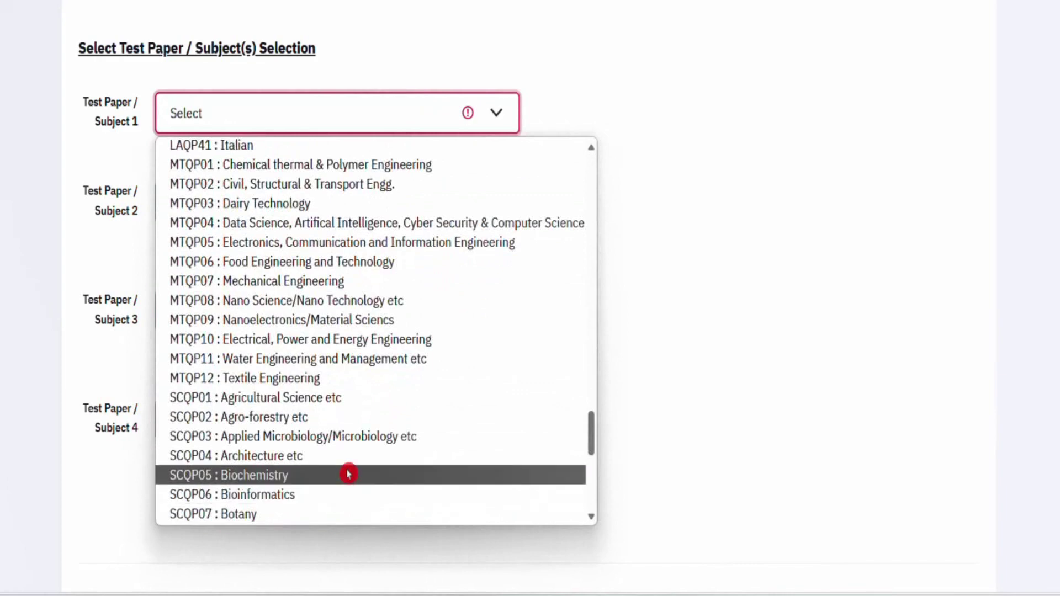
{"action": "left_click", "coordinate": [349, 474]}
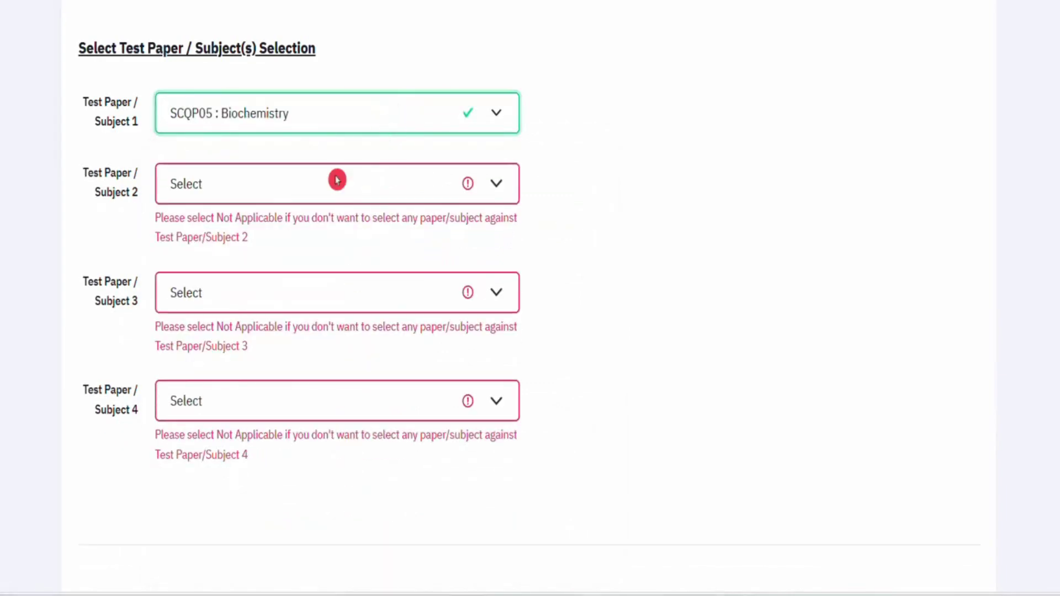
Set Test Paper / Subjects 2, 3 and 4 to Not Applicable and save the test paper selection.
{"action": "left_click", "coordinate": [408, 187]}
{"action": "left_click", "coordinate": [652, 206]}
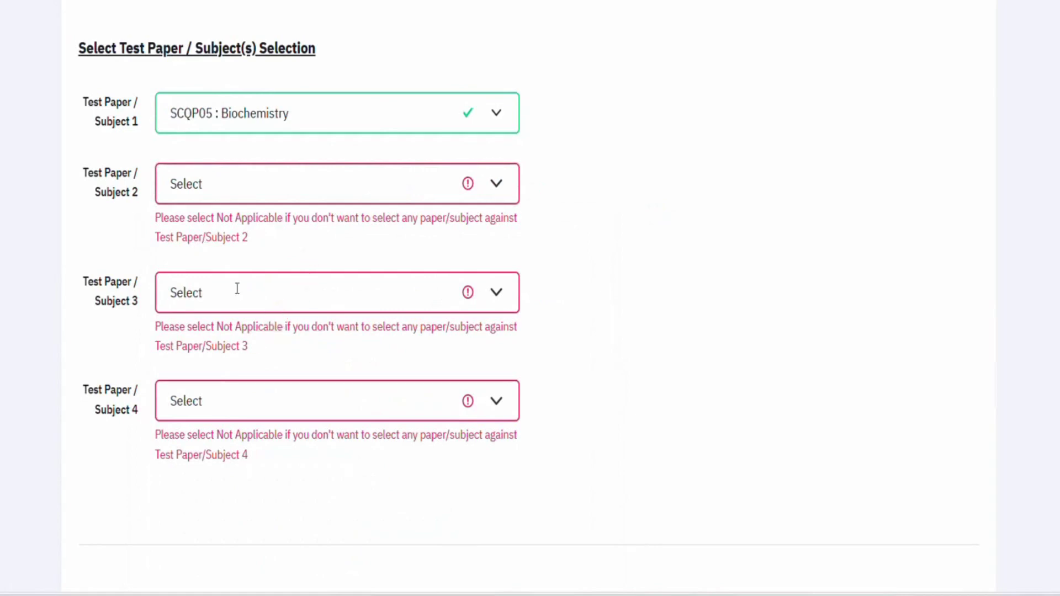
{"action": "left_click", "coordinate": [385, 188]}
{"action": "key", "text": "End"}
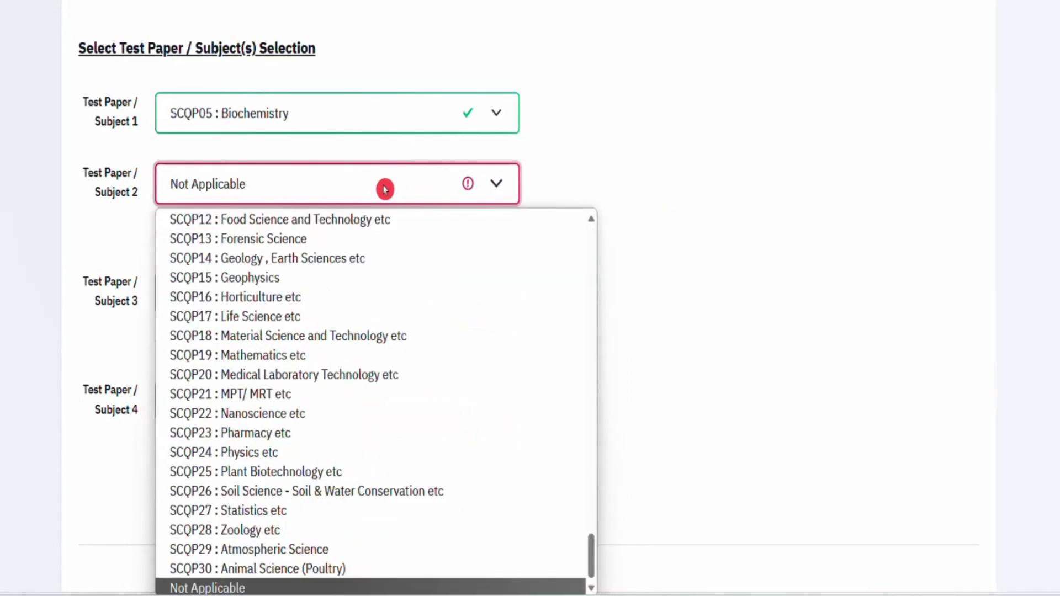
{"action": "left_click", "coordinate": [767, 390]}
Review the saved test paper selection and proceed to the document upload section.
{"action": "scroll", "coordinate": [767, 391], "scroll_direction": "down", "scroll_amount": 15}
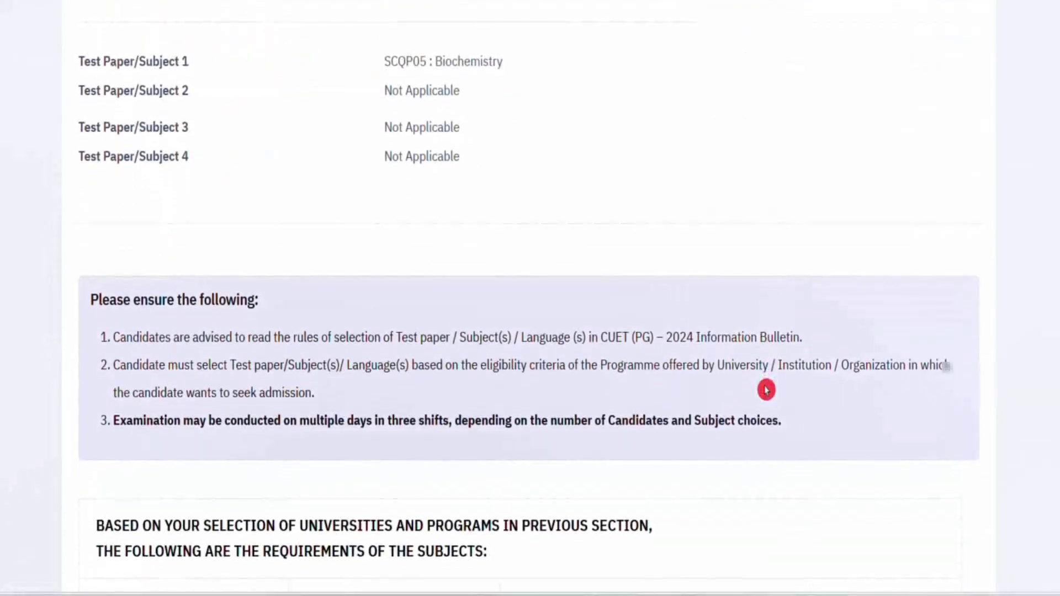
{"action": "scroll", "coordinate": [767, 390], "scroll_direction": "down", "scroll_amount": 1}
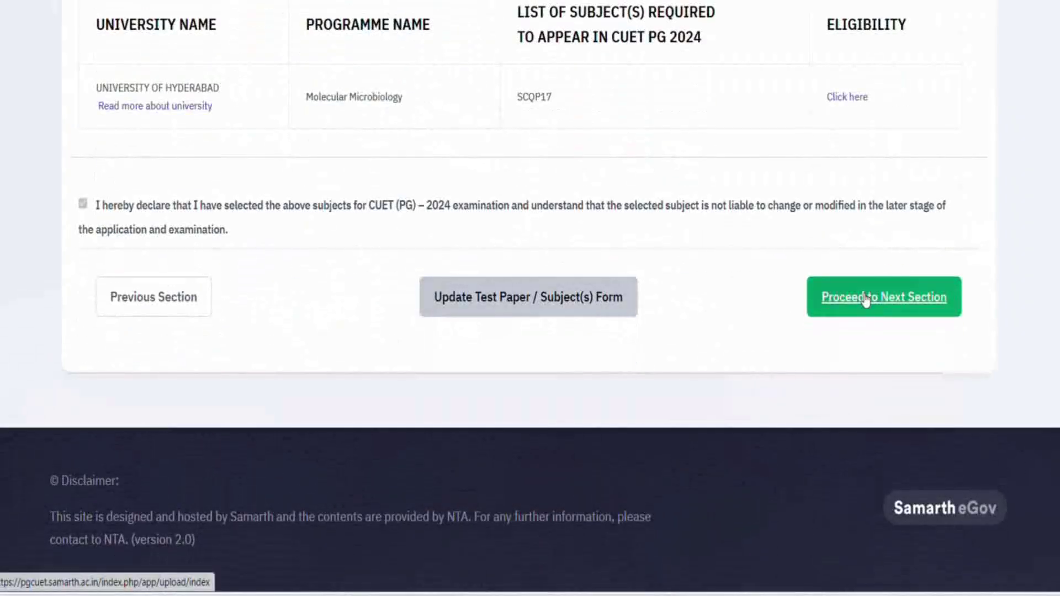
{"action": "left_click", "coordinate": [866, 298]}
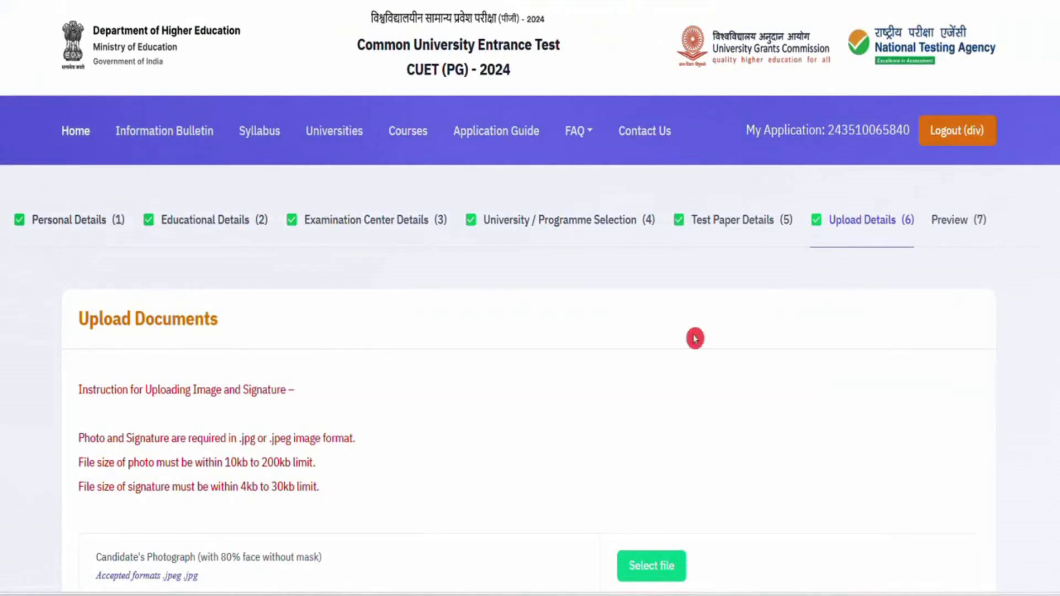
Select 13kb pic.jpg as the candidate's photograph and upload it.
{"action": "scroll", "coordinate": [685, 386], "scroll_direction": "down", "scroll_amount": 1}
{"action": "scroll", "coordinate": [682, 406], "scroll_direction": "down", "scroll_amount": 4}
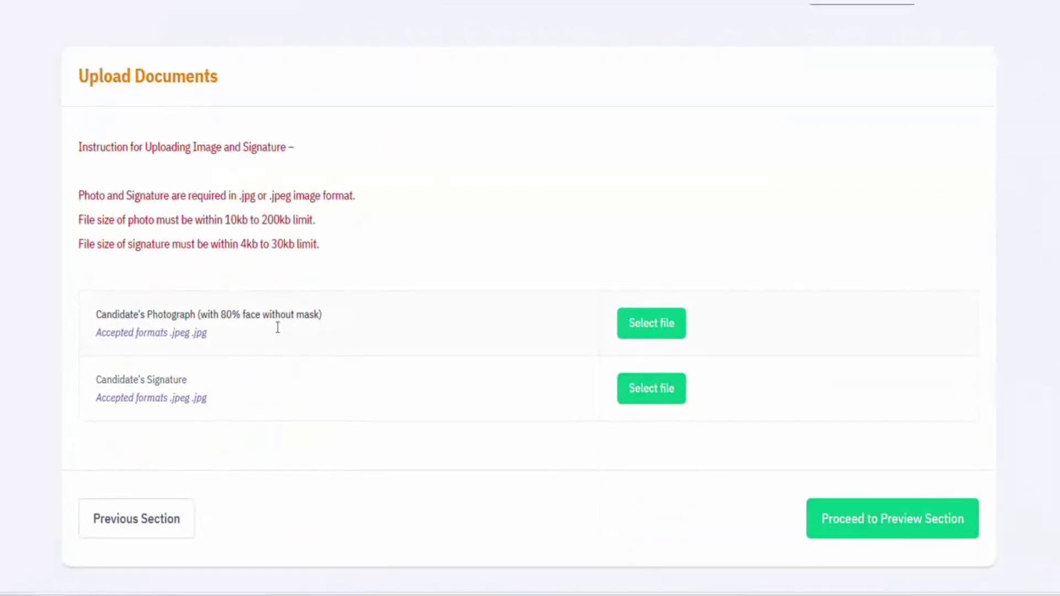
{"action": "double_click", "coordinate": [514, 274]}
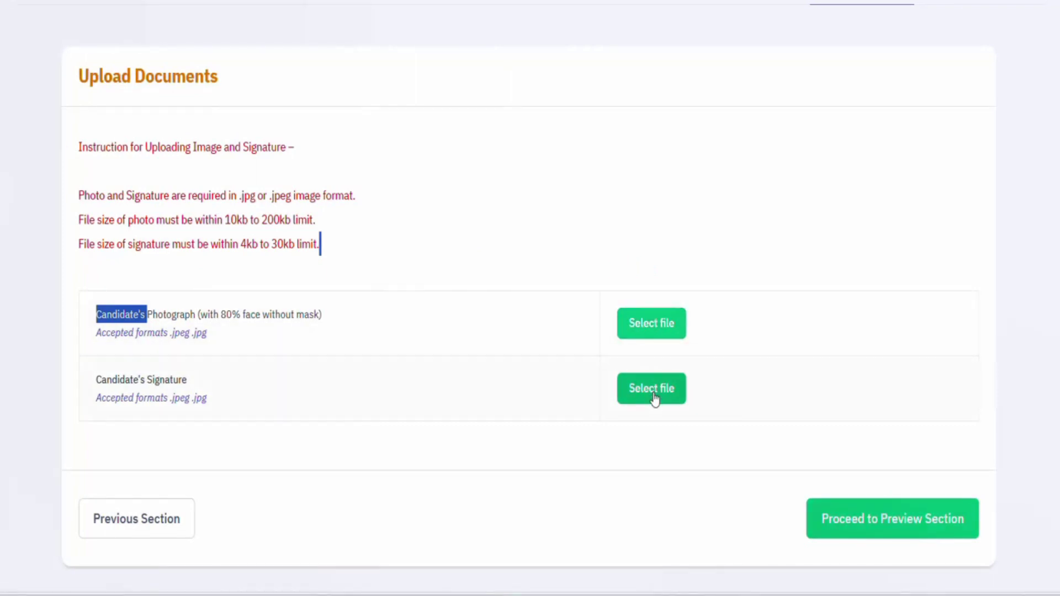
{"action": "left_click", "coordinate": [634, 338]}
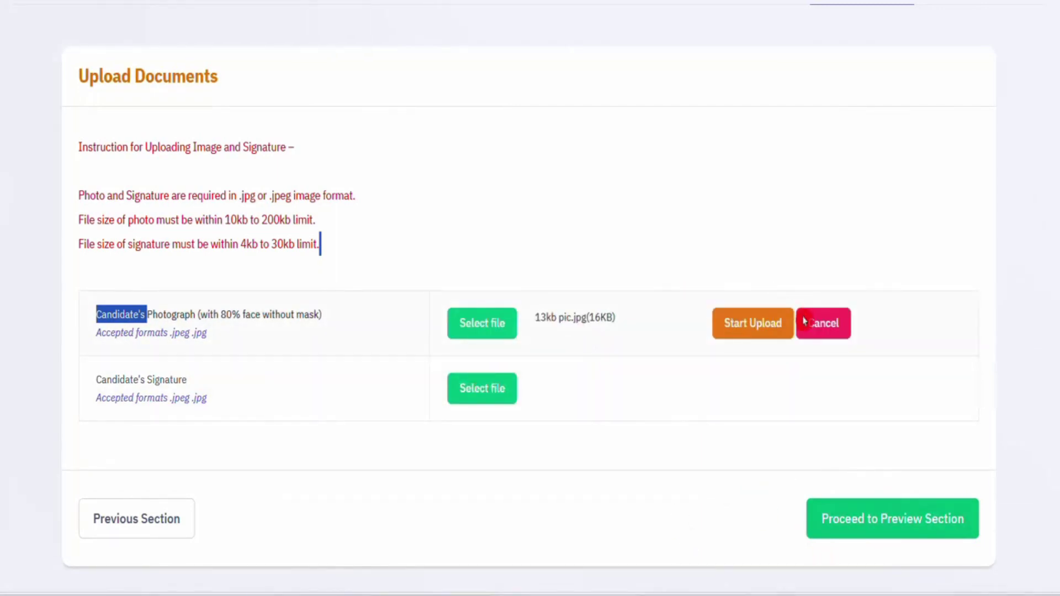
{"action": "left_click", "coordinate": [741, 335]}
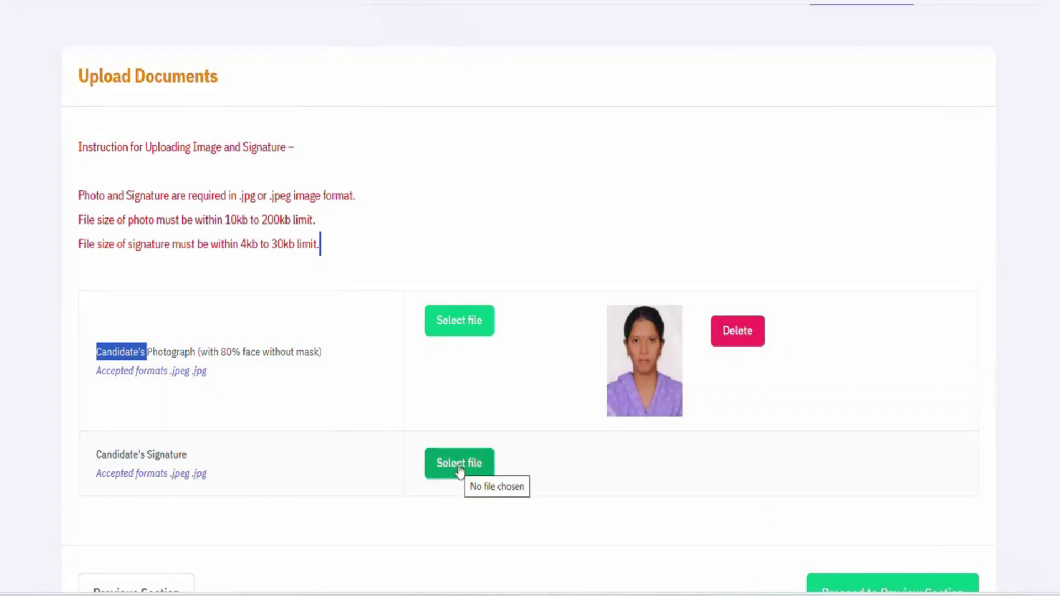
Upload the candidate's signature image and proceed to the application preview.
{"action": "left_click", "coordinate": [459, 467]}
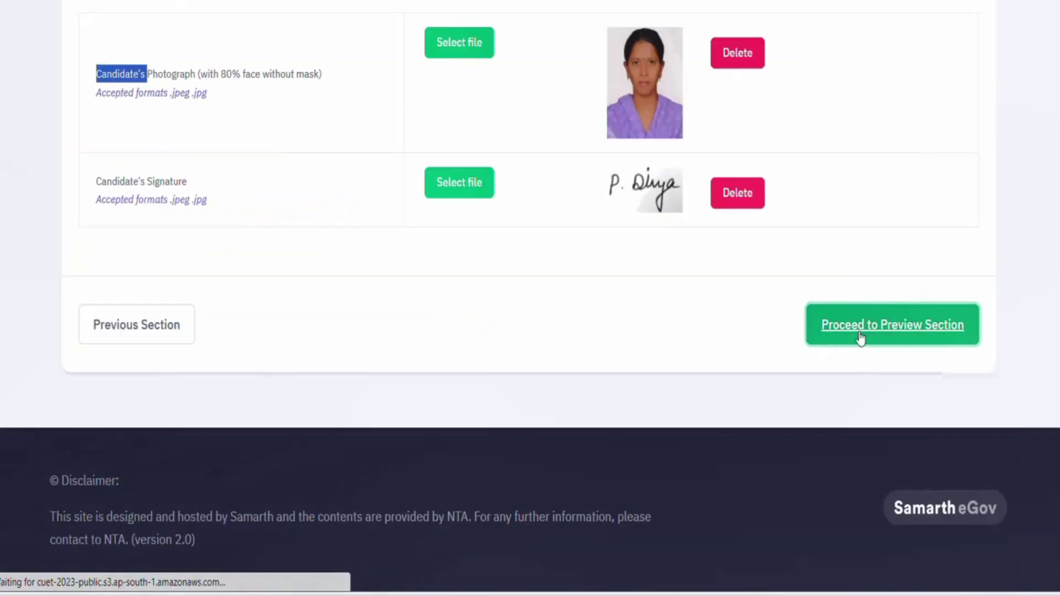
{"action": "left_click", "coordinate": [859, 338]}
Review the application form and confirm the candidate's, father's, mother's and guardian's names and the date of birth in the particulars checklist.
{"action": "scroll", "coordinate": [791, 412], "scroll_direction": "down", "scroll_amount": 3}
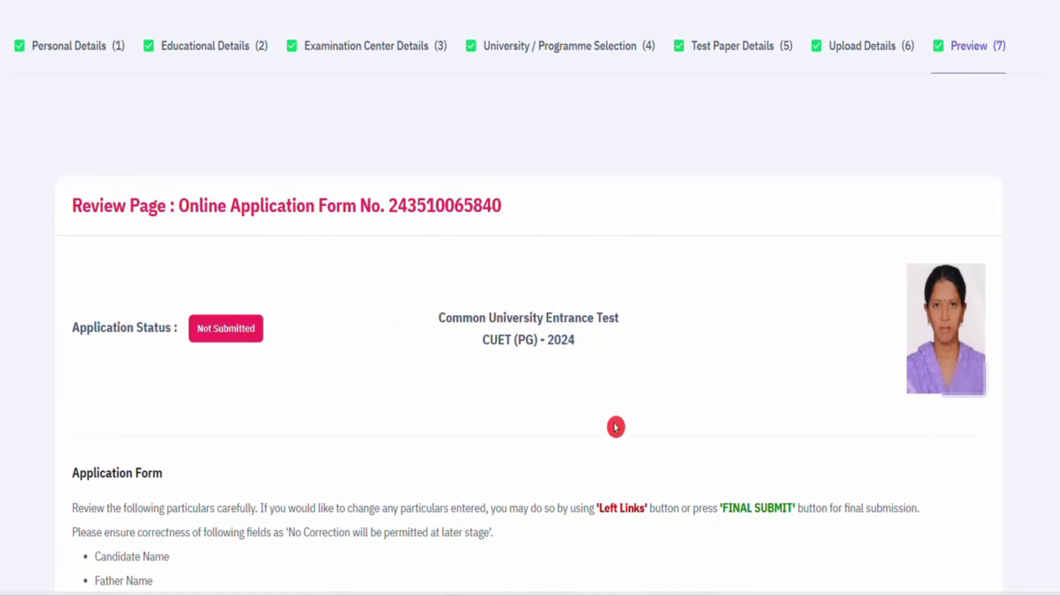
{"action": "scroll", "coordinate": [757, 417], "scroll_direction": "down", "scroll_amount": 6}
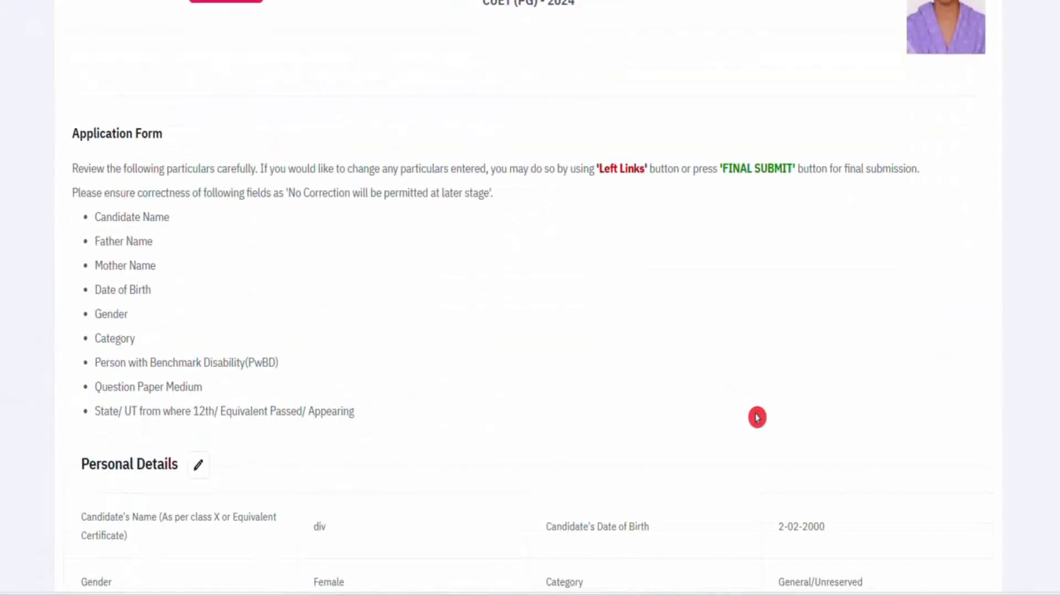
{"action": "scroll", "coordinate": [757, 417], "scroll_direction": "down", "scroll_amount": 15}
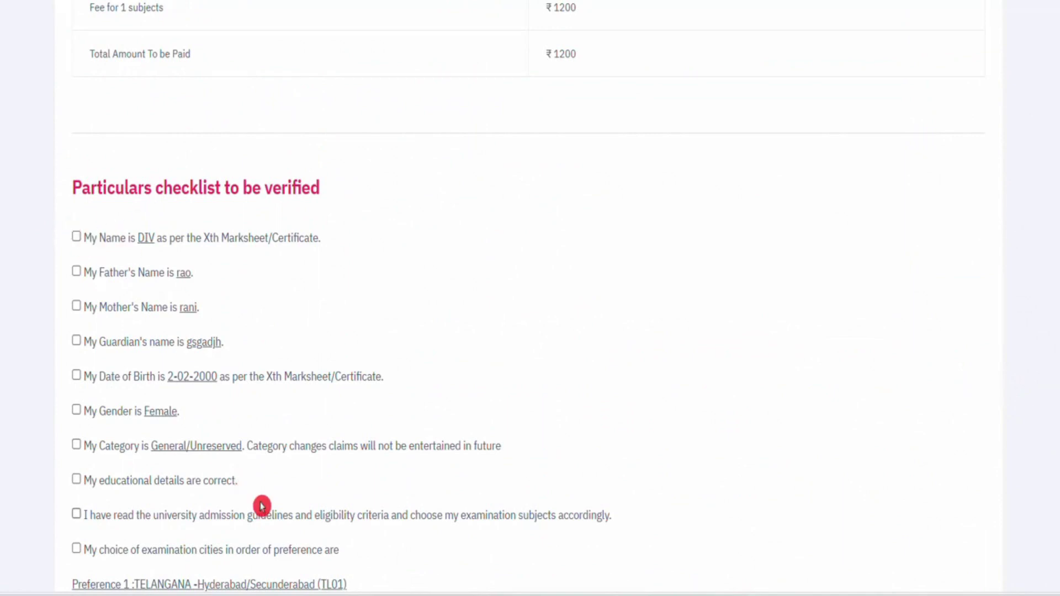
{"action": "left_click", "coordinate": [77, 237]}
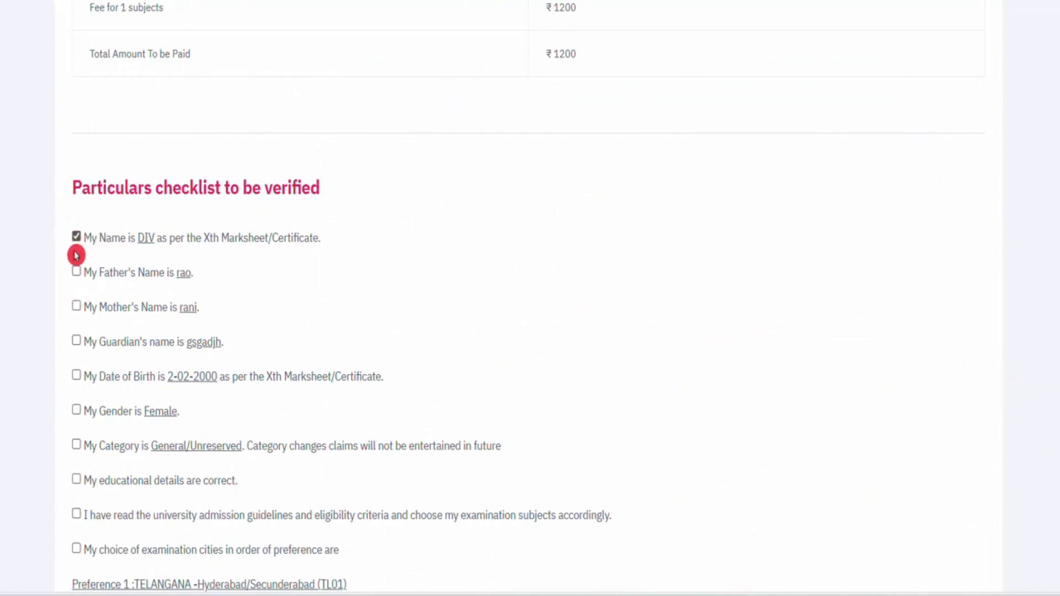
{"action": "left_click", "coordinate": [76, 272]}
{"action": "left_click", "coordinate": [76, 308]}
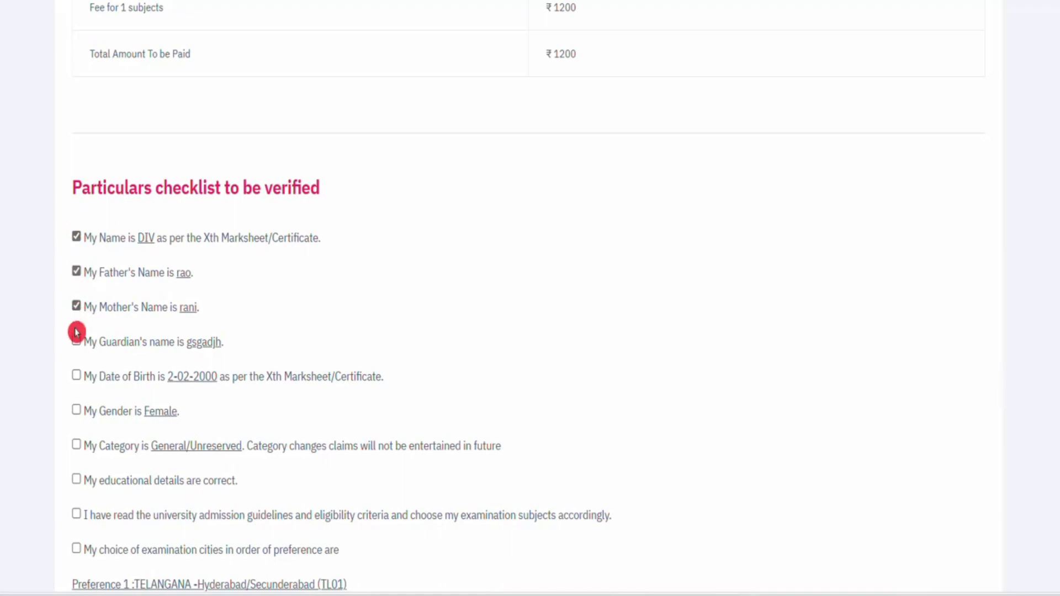
{"action": "left_click", "coordinate": [76, 342]}
{"action": "left_click", "coordinate": [76, 376]}
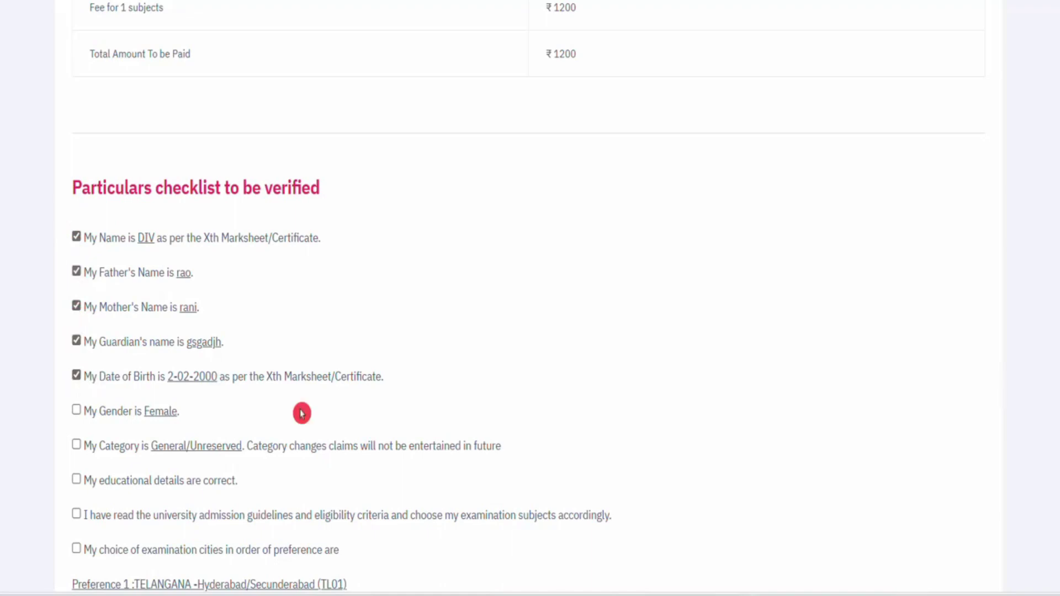
Complete the remaining checklist declarations and proceed to payment.
{"action": "scroll", "coordinate": [317, 421], "scroll_direction": "down", "scroll_amount": 10}
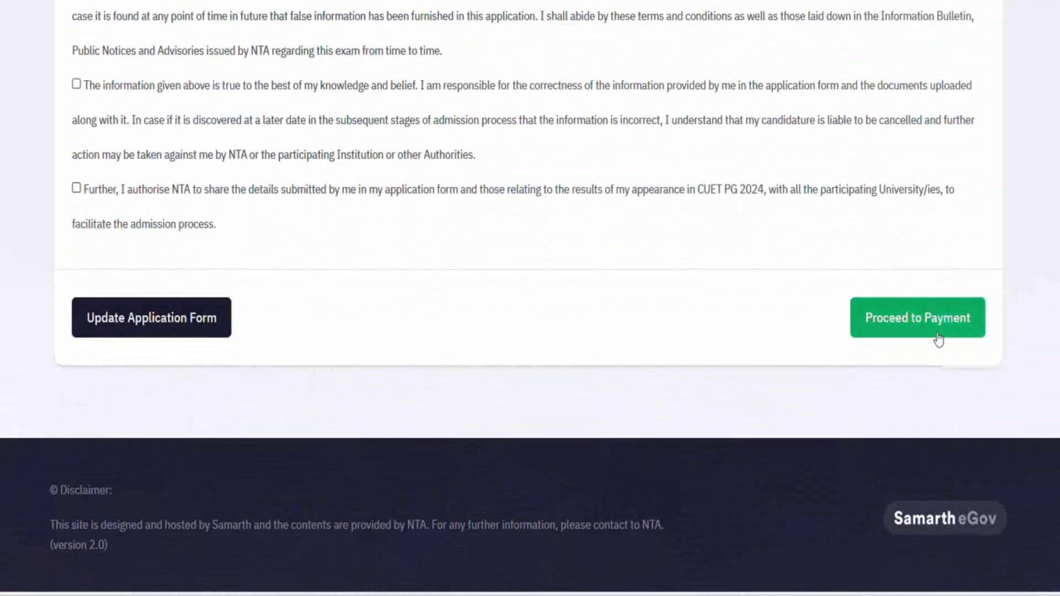
{"action": "scroll", "coordinate": [597, 306], "scroll_direction": "up", "scroll_amount": 6}
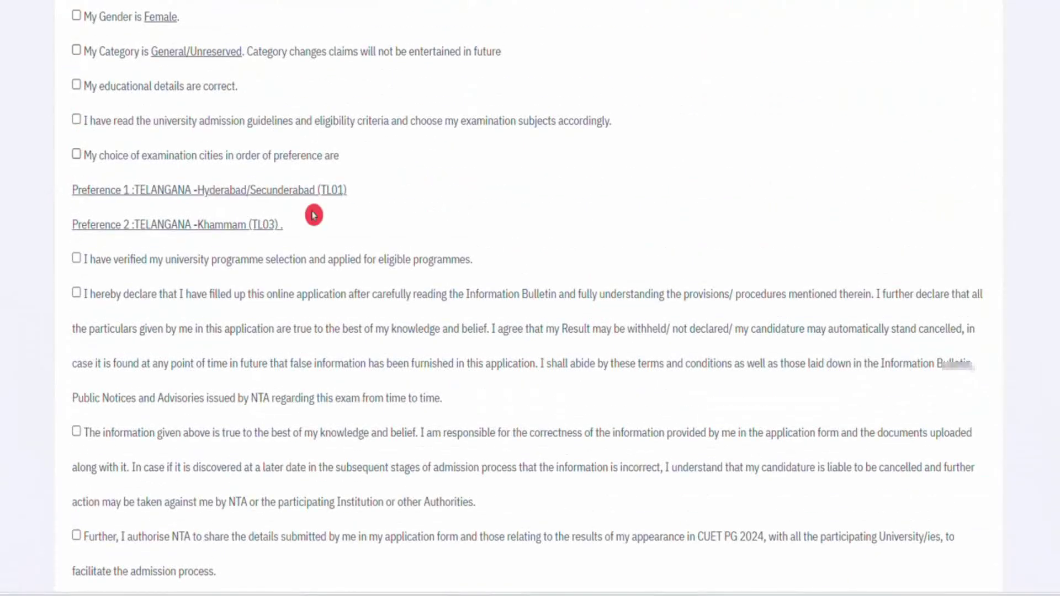
{"action": "scroll", "coordinate": [386, 324], "scroll_direction": "down", "scroll_amount": 6}
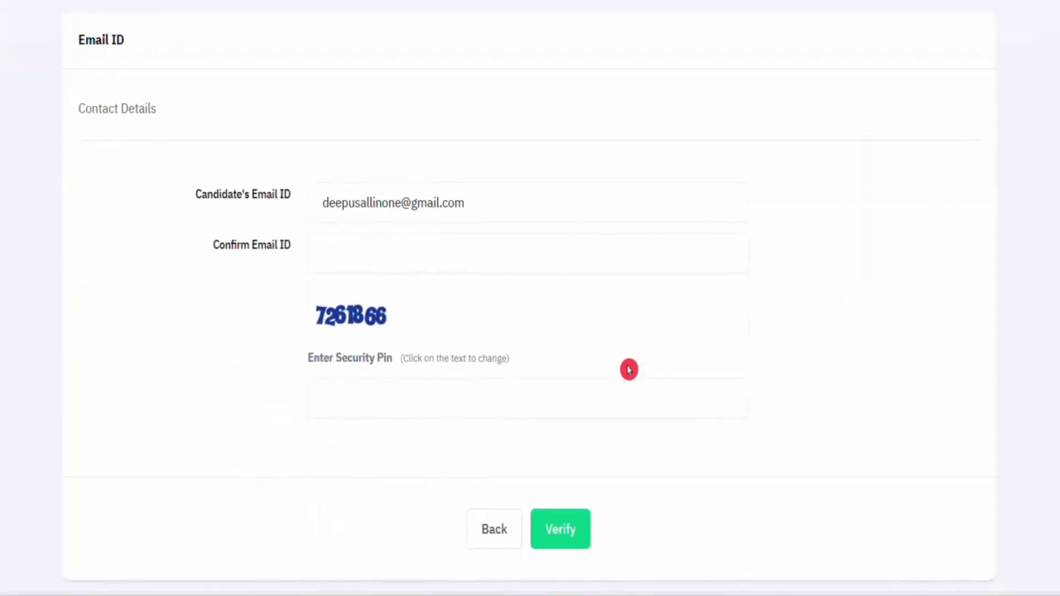
Switch to Gmail, open the Common University Entrance Test registration e-mail, copy the application number and return to the e-mail verification form.
{"action": "scroll", "coordinate": [629, 369], "scroll_direction": "up", "scroll_amount": 4}
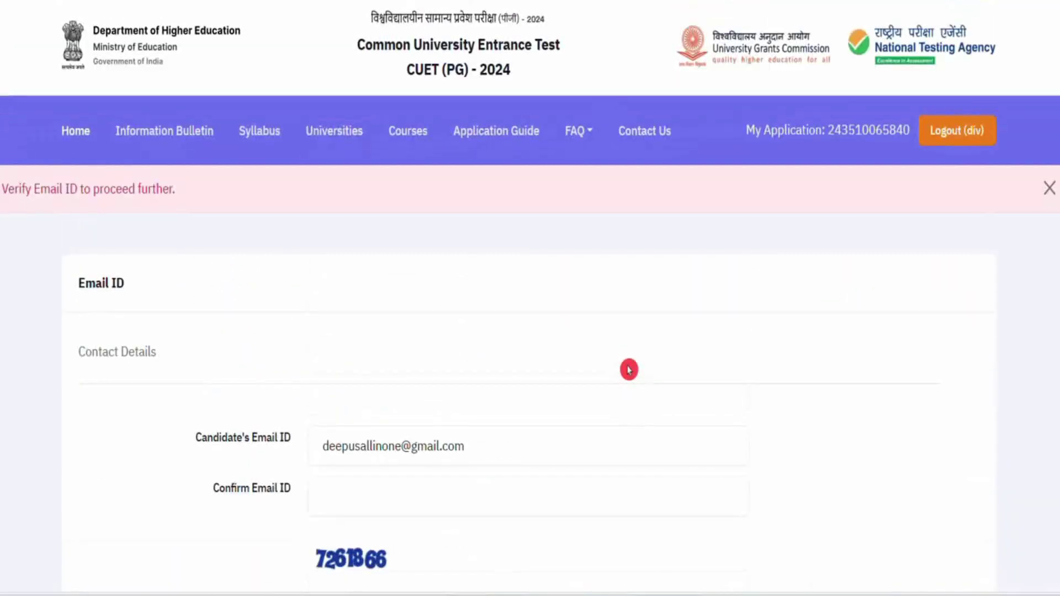
{"action": "scroll", "coordinate": [630, 370], "scroll_direction": "down", "scroll_amount": 5}
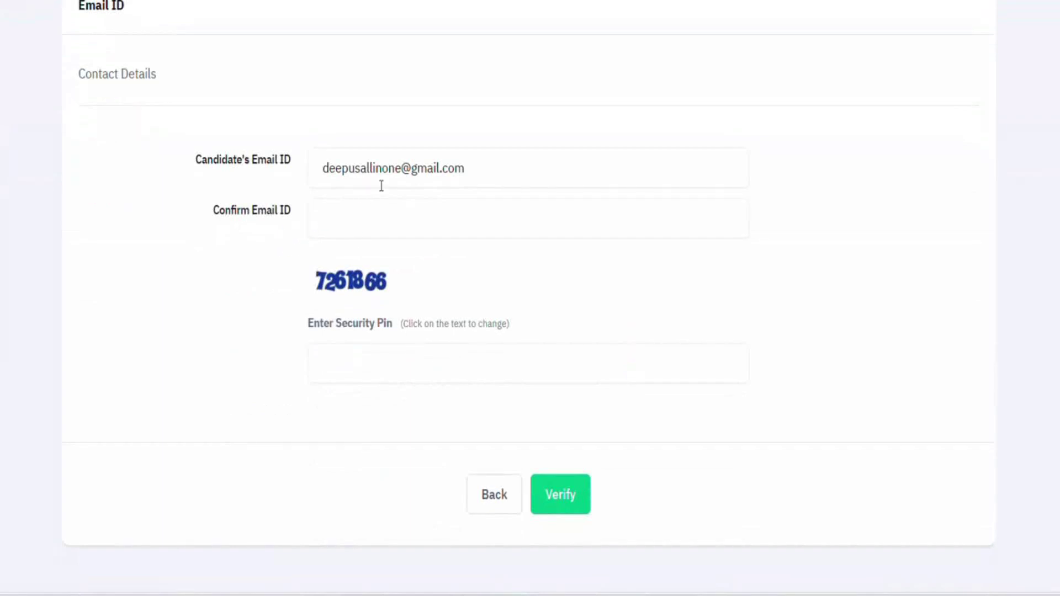
{"action": "left_click", "coordinate": [341, 200]}
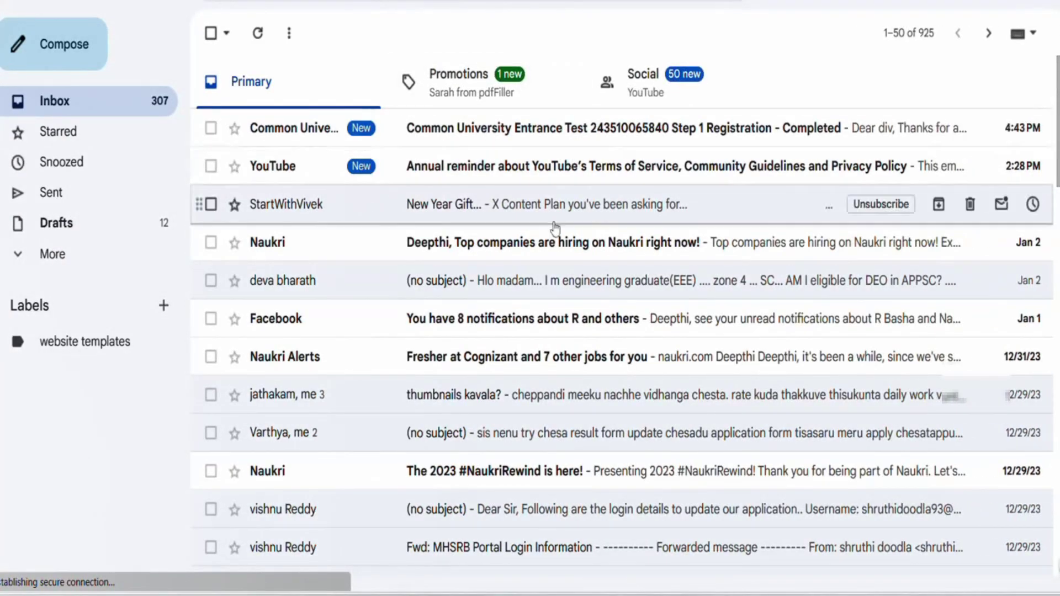
{"action": "left_click", "coordinate": [563, 145]}
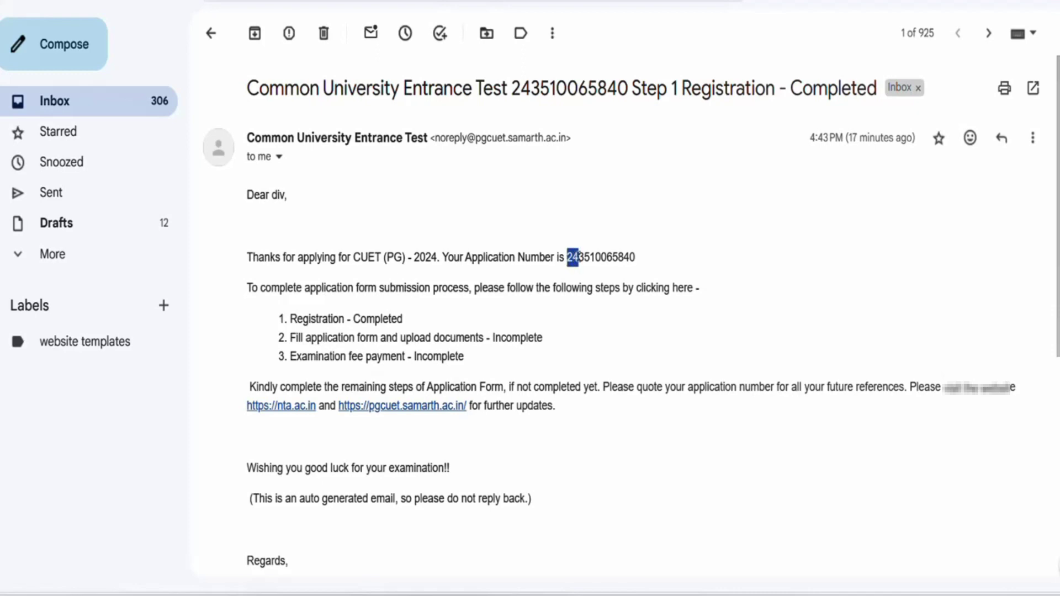
{"action": "left_click_drag", "start_coordinate": [579, 258], "coordinate": [648, 265]}
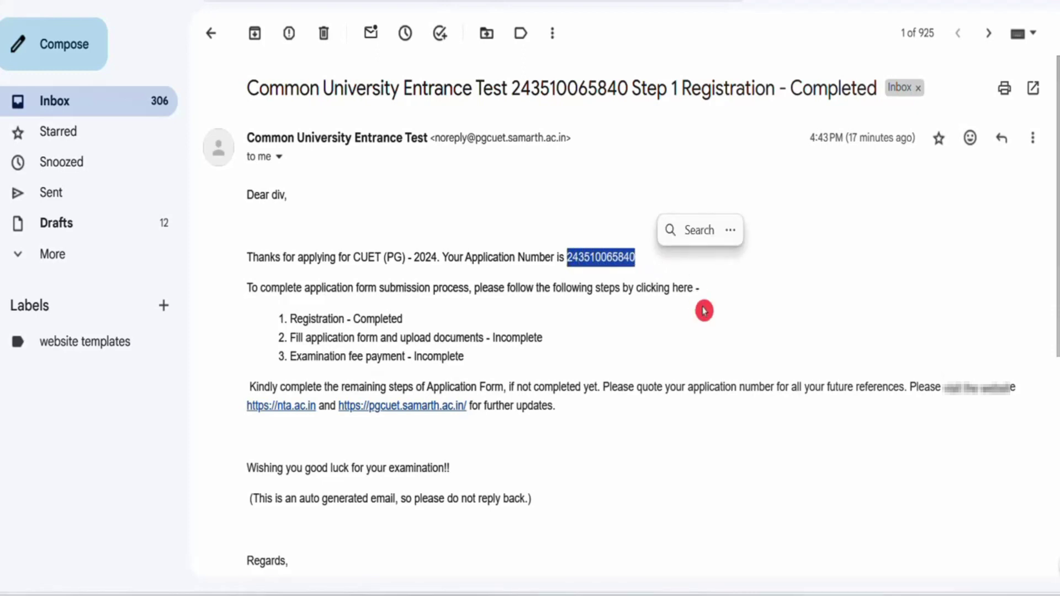
{"action": "key", "text": "ctrl+c"}
{"action": "key", "text": "alt+Tab"}
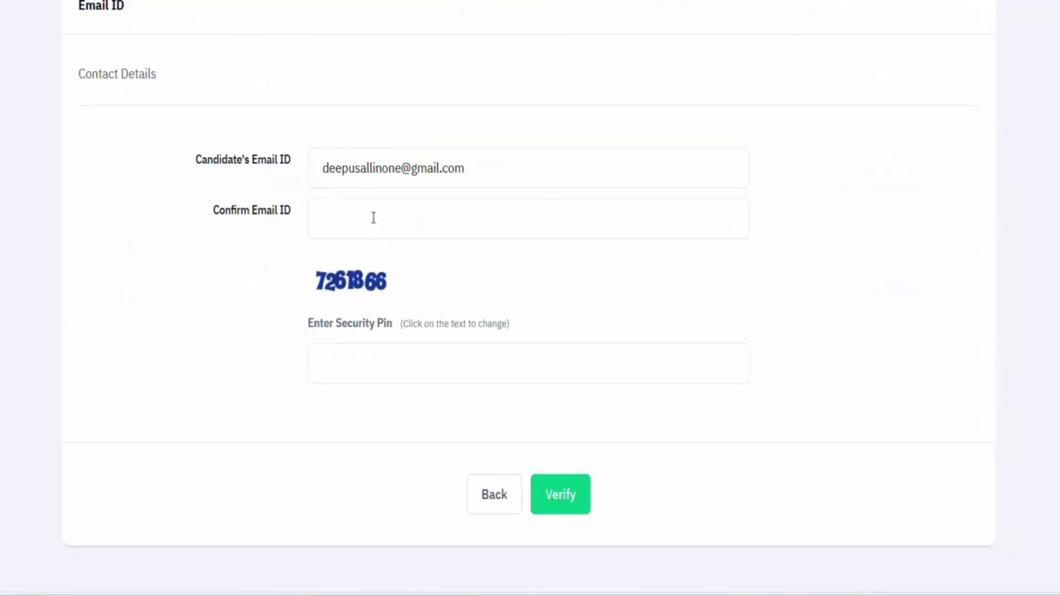
Confirm the candidate's e-mail ID, enter the verification code and security pin, and verify the e-mail ID.
{"action": "left_click", "coordinate": [374, 218]}
{"action": "left_click", "coordinate": [375, 285]}
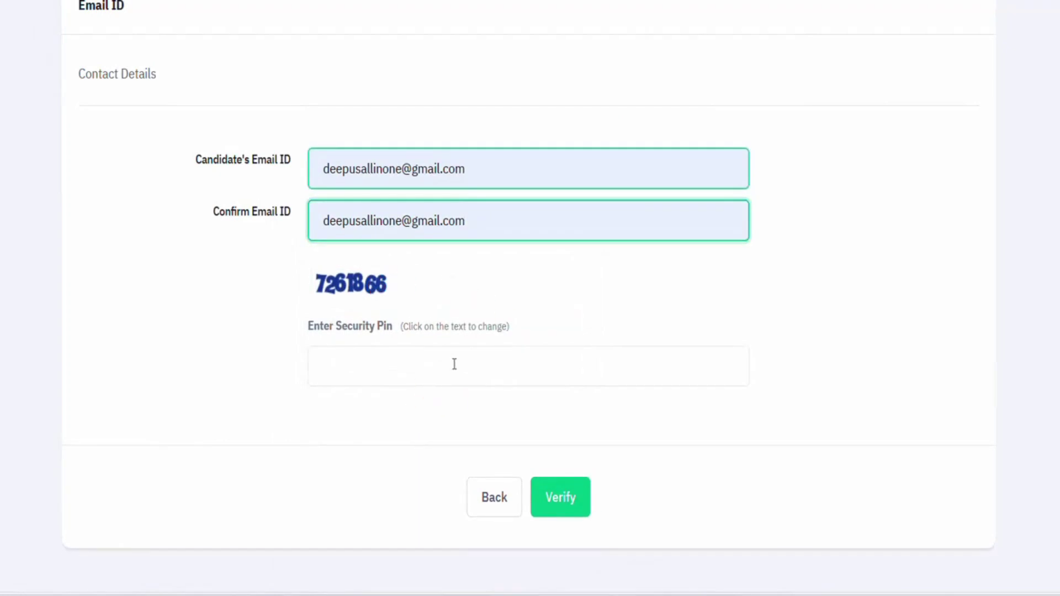
{"action": "left_click", "coordinate": [456, 364]}
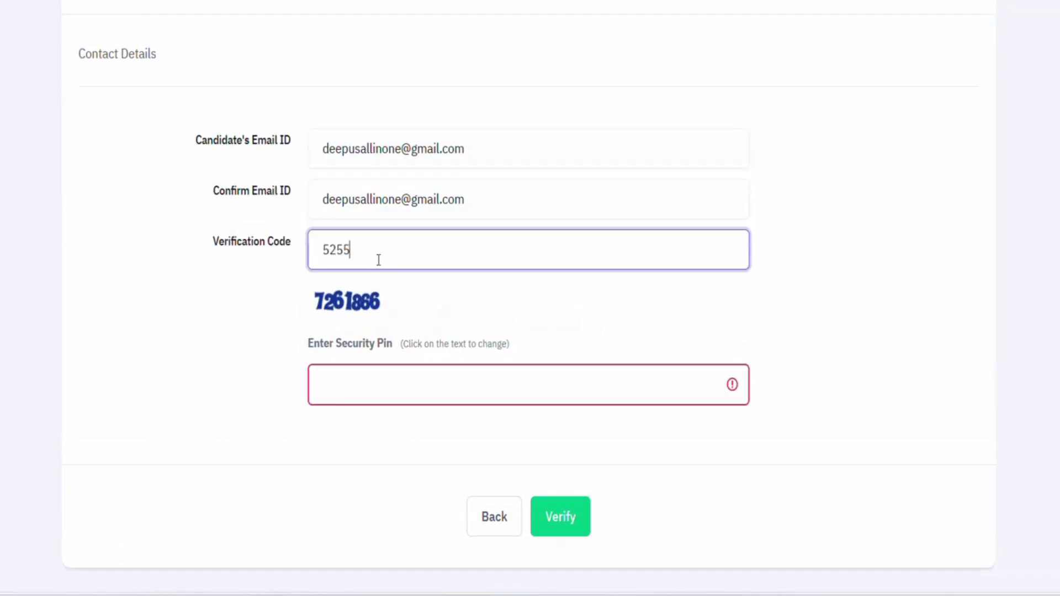
{"action": "left_click", "coordinate": [369, 386]}
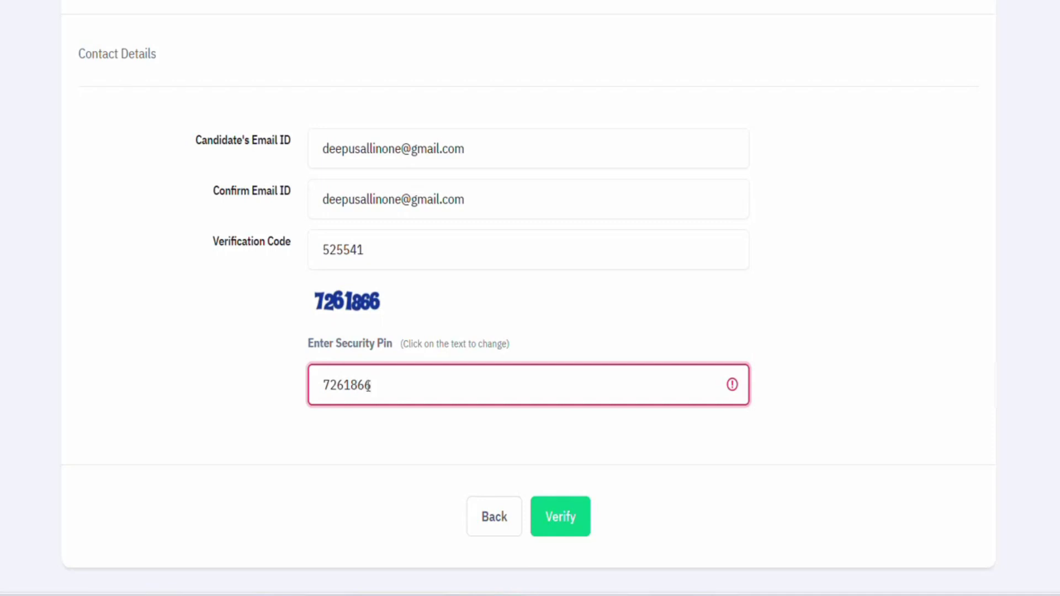
{"action": "left_click", "coordinate": [564, 517]}
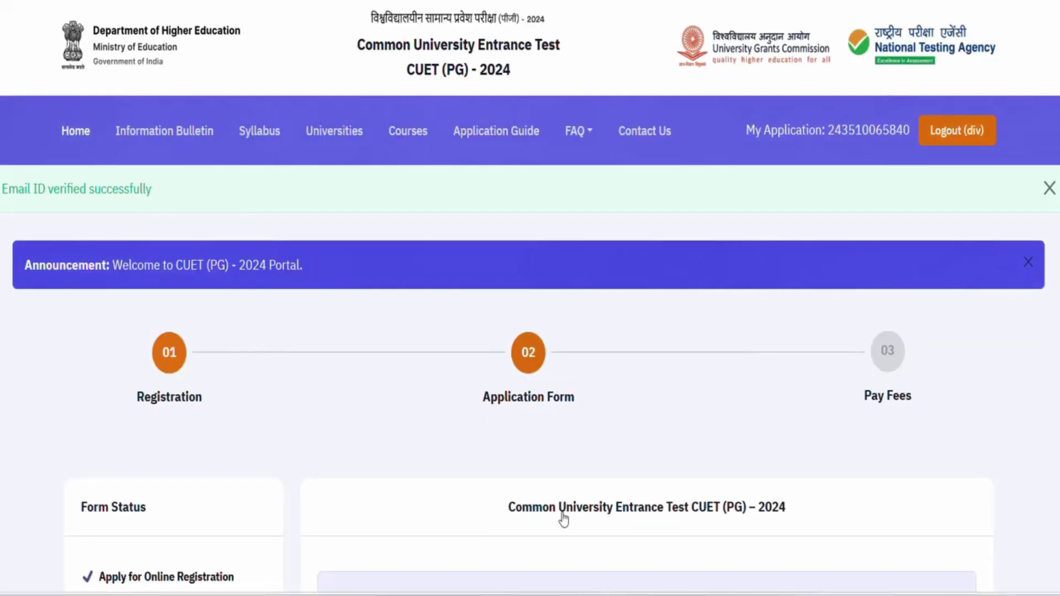
Continue to the application form from the dashboard and proceed past the personal details review.
{"action": "scroll", "coordinate": [705, 357], "scroll_direction": "down", "scroll_amount": 3}
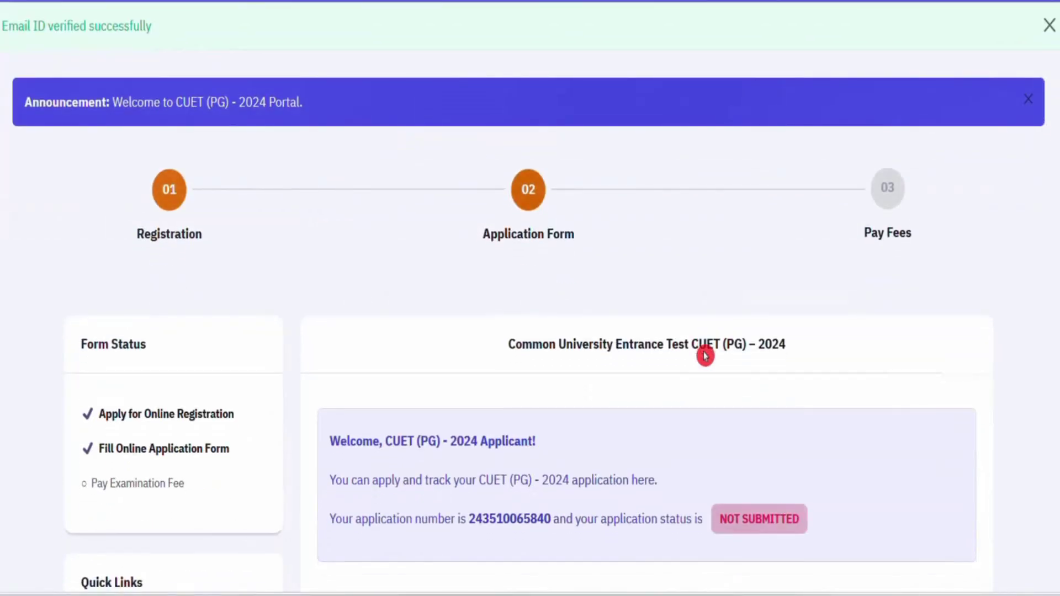
{"action": "scroll", "coordinate": [705, 356], "scroll_direction": "down", "scroll_amount": 3}
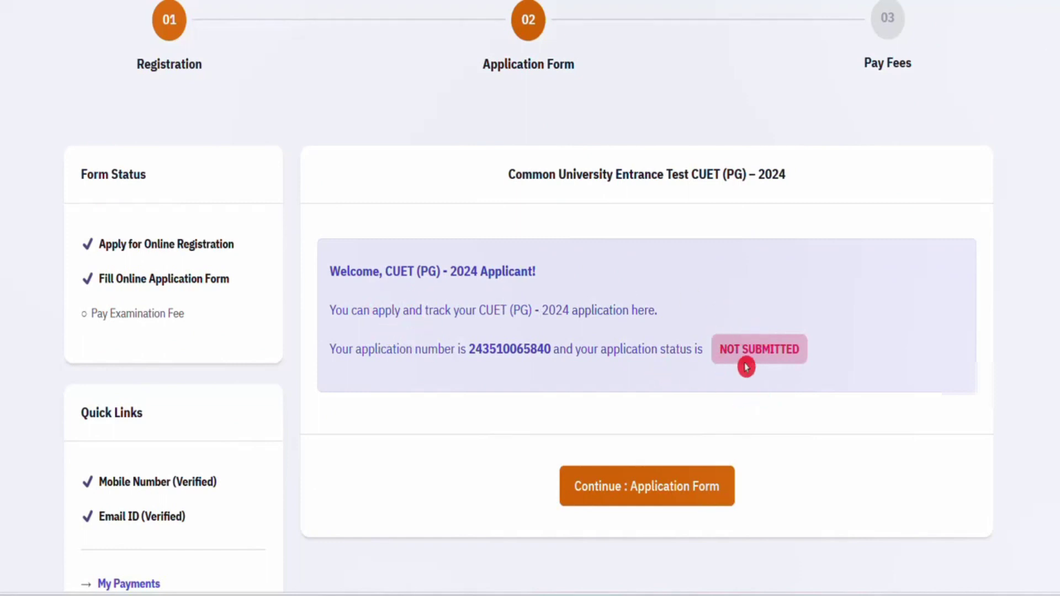
{"action": "scroll", "coordinate": [753, 398], "scroll_direction": "down", "scroll_amount": 1}
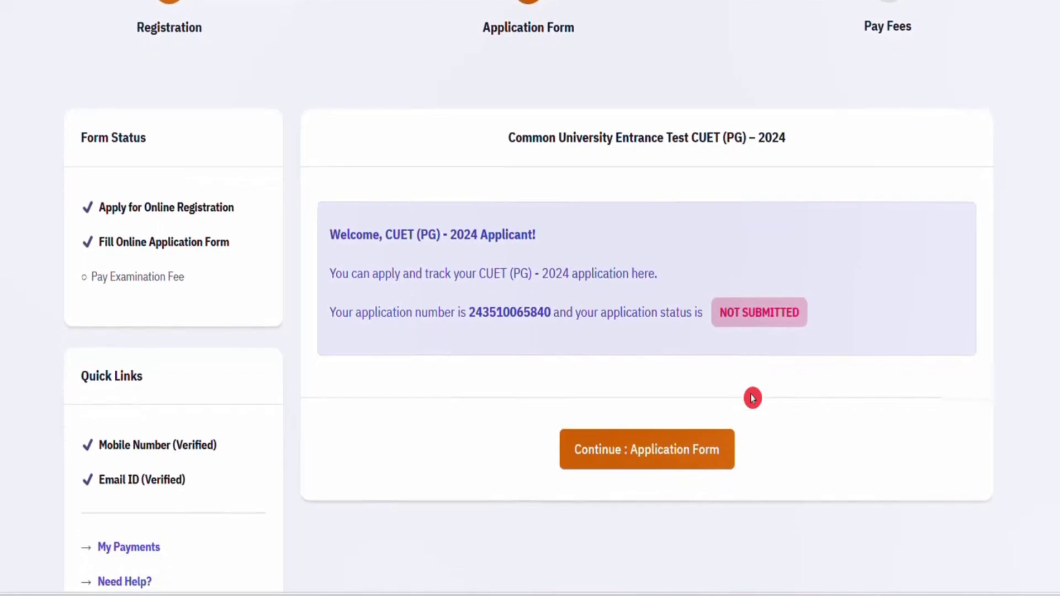
{"action": "left_click", "coordinate": [631, 451]}
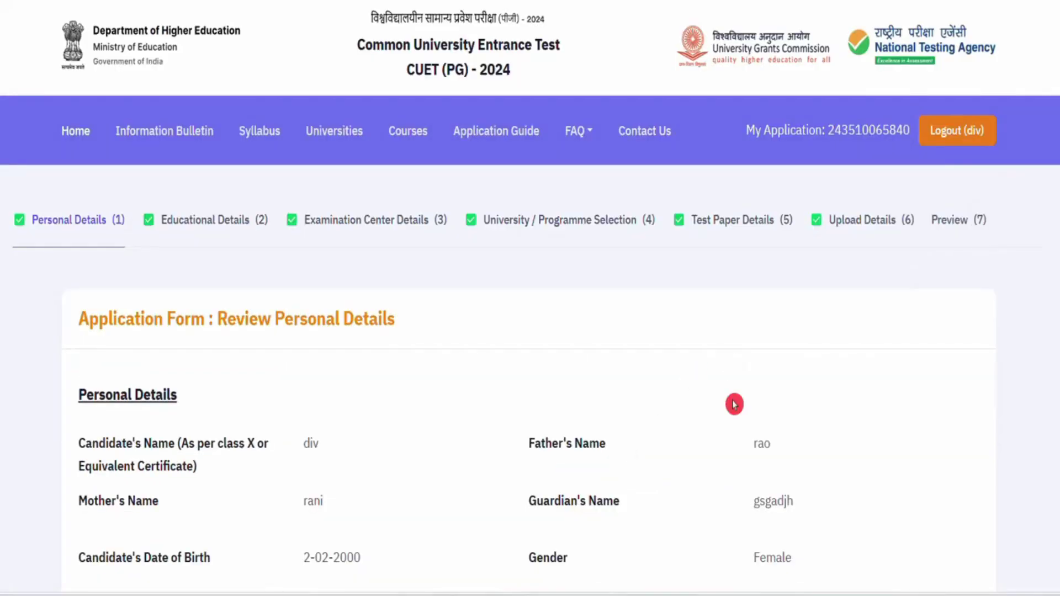
{"action": "scroll", "coordinate": [734, 404], "scroll_direction": "down", "scroll_amount": 20}
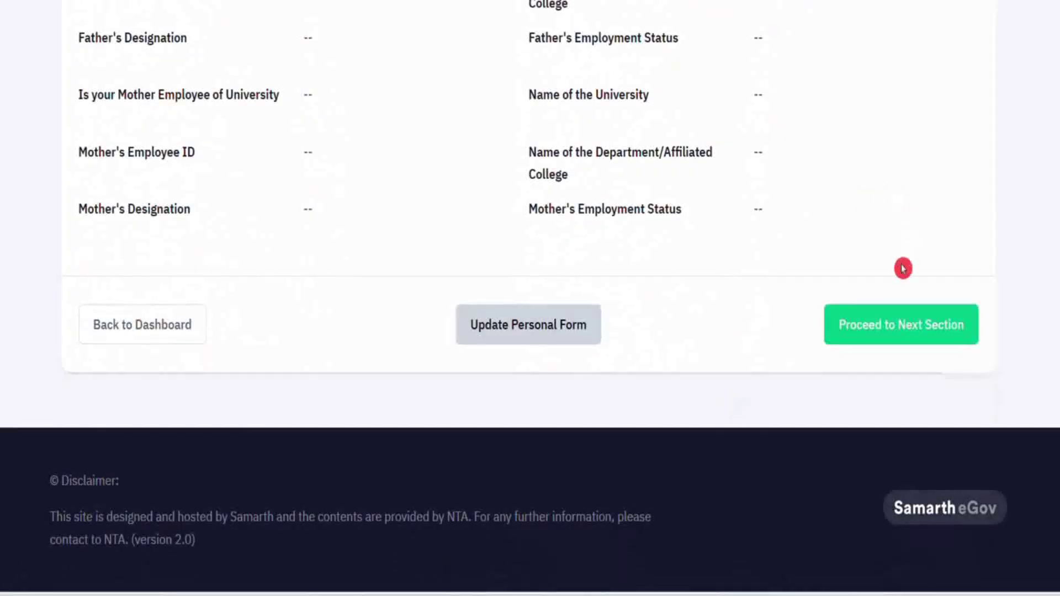
{"action": "left_click", "coordinate": [888, 333]}
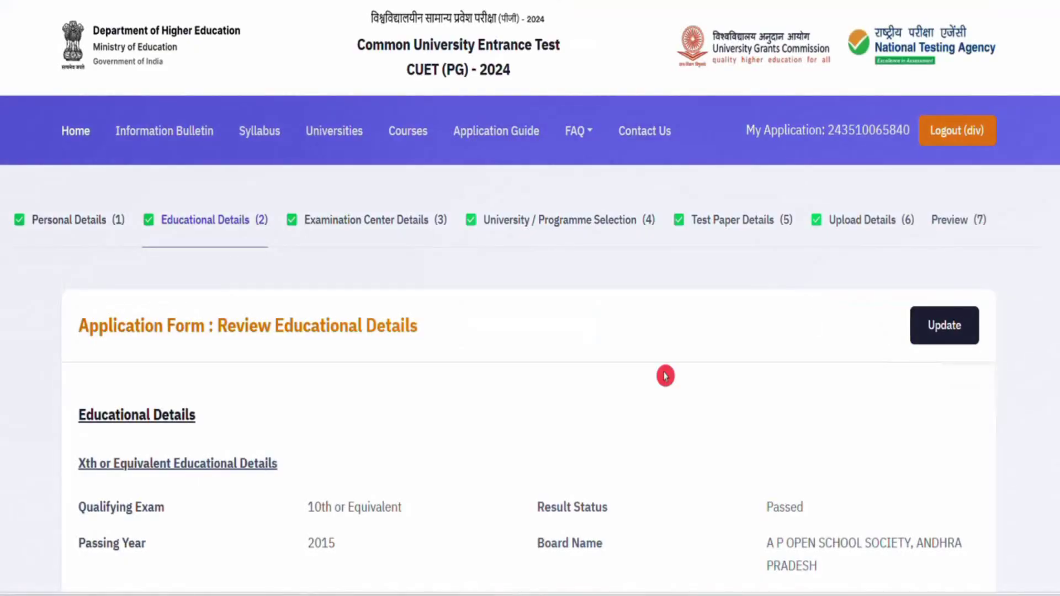
Go through the remaining application sections to the preview, proceed to payment and accept the confirmation.
{"action": "scroll", "coordinate": [666, 376], "scroll_direction": "down", "scroll_amount": 2}
{"action": "left_click", "coordinate": [890, 315]}
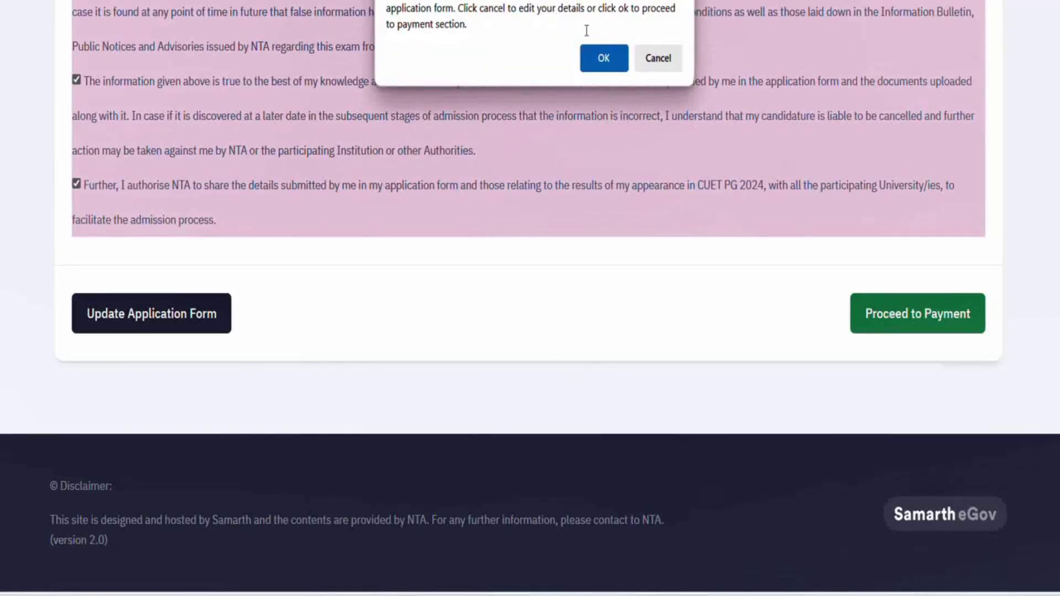
{"action": "left_click", "coordinate": [587, 57]}
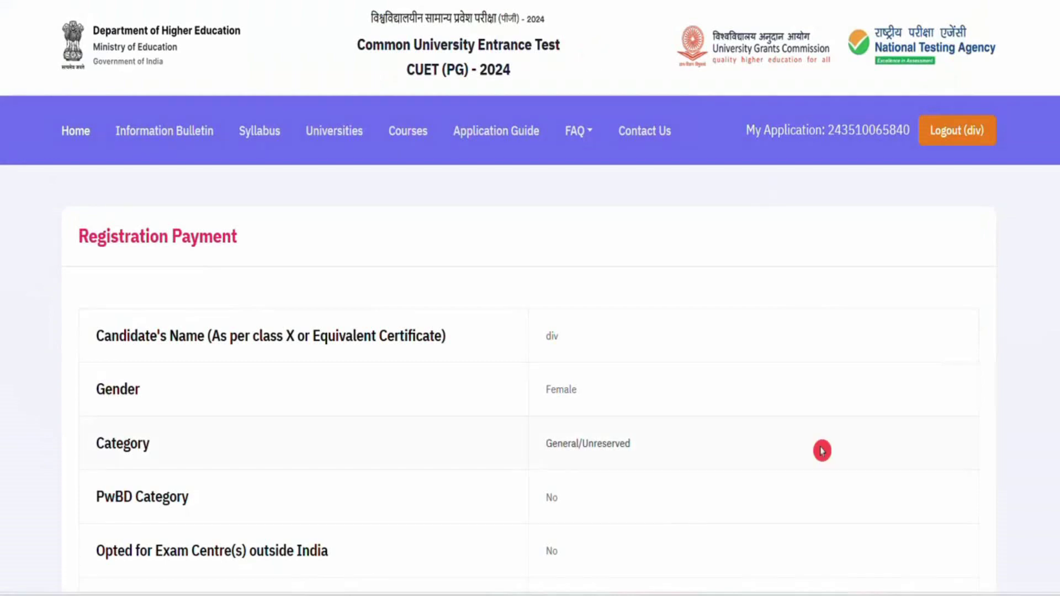
Review the registration fee summary and choose State Bank of India (SBI) as the payment gateway.
{"action": "scroll", "coordinate": [823, 451], "scroll_direction": "down", "scroll_amount": 3}
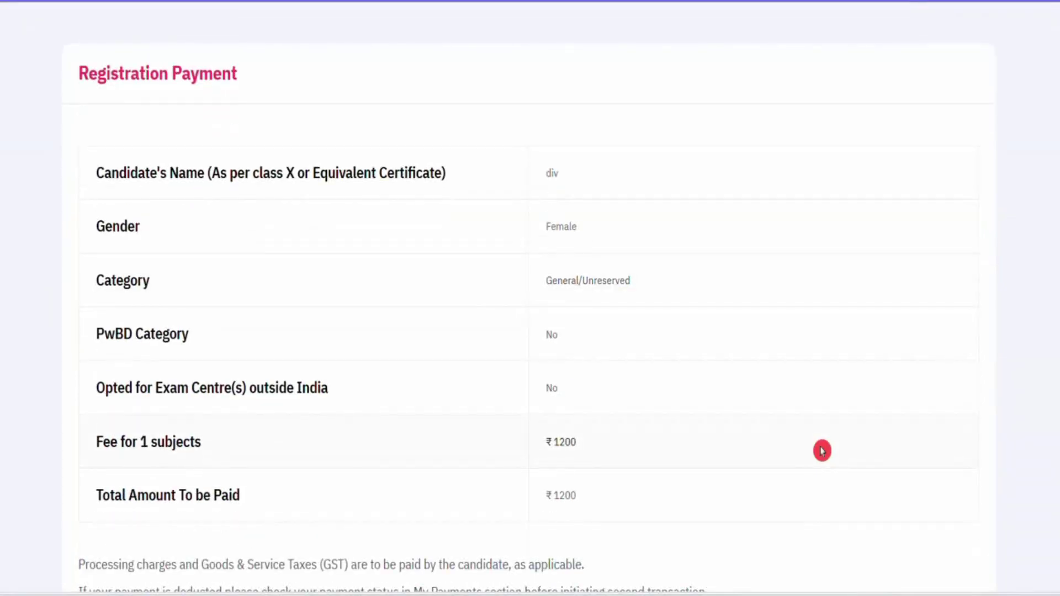
{"action": "scroll", "coordinate": [823, 451], "scroll_direction": "up", "scroll_amount": 3}
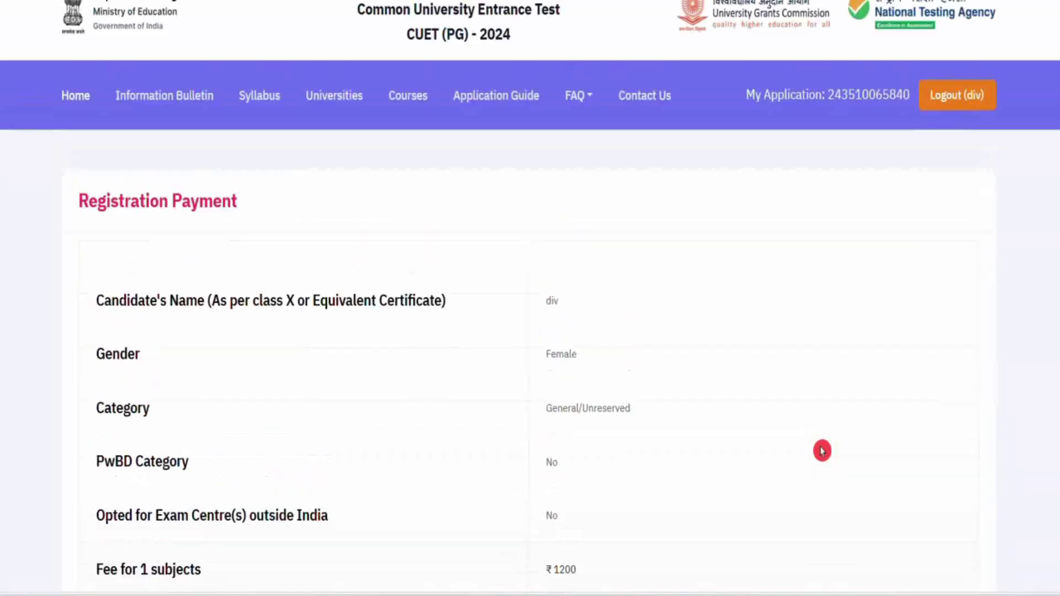
{"action": "scroll", "coordinate": [823, 451], "scroll_direction": "down", "scroll_amount": 3}
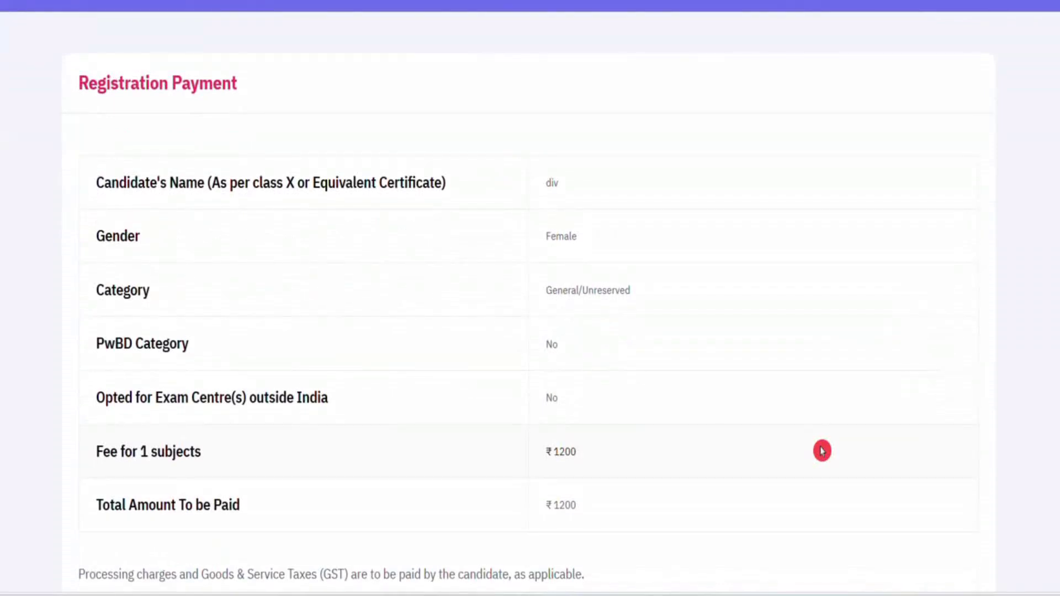
{"action": "scroll", "coordinate": [822, 450], "scroll_direction": "down", "scroll_amount": 3}
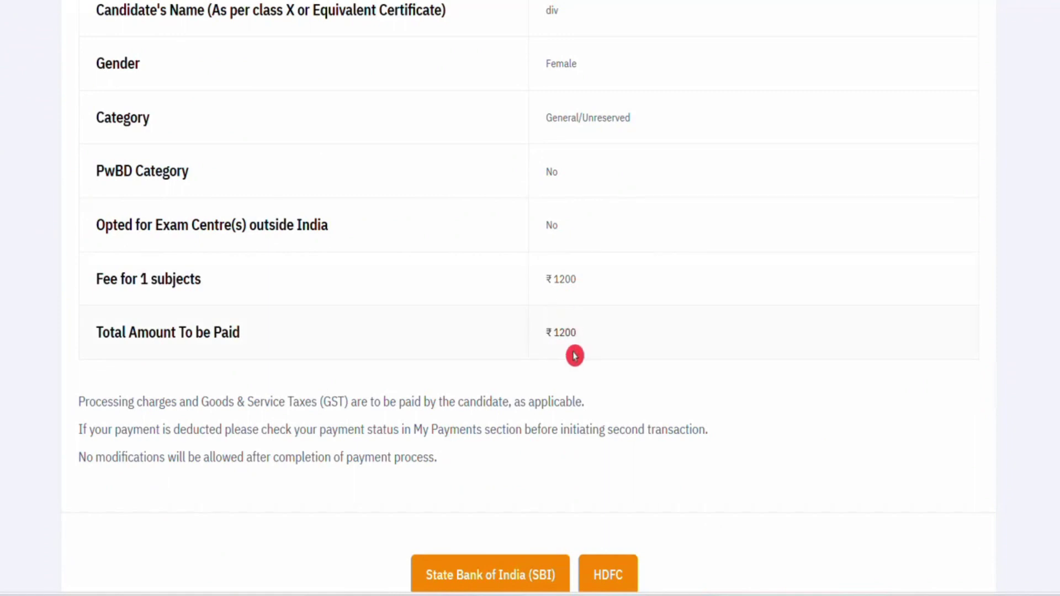
{"action": "scroll", "coordinate": [575, 357], "scroll_direction": "up", "scroll_amount": 1}
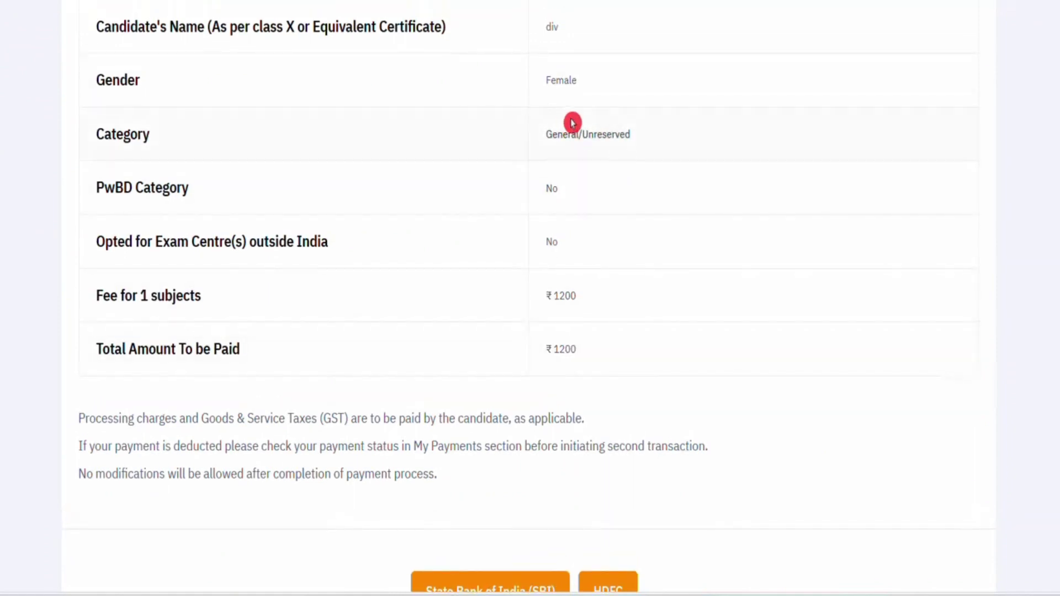
{"action": "scroll", "coordinate": [730, 309], "scroll_direction": "down", "scroll_amount": 3}
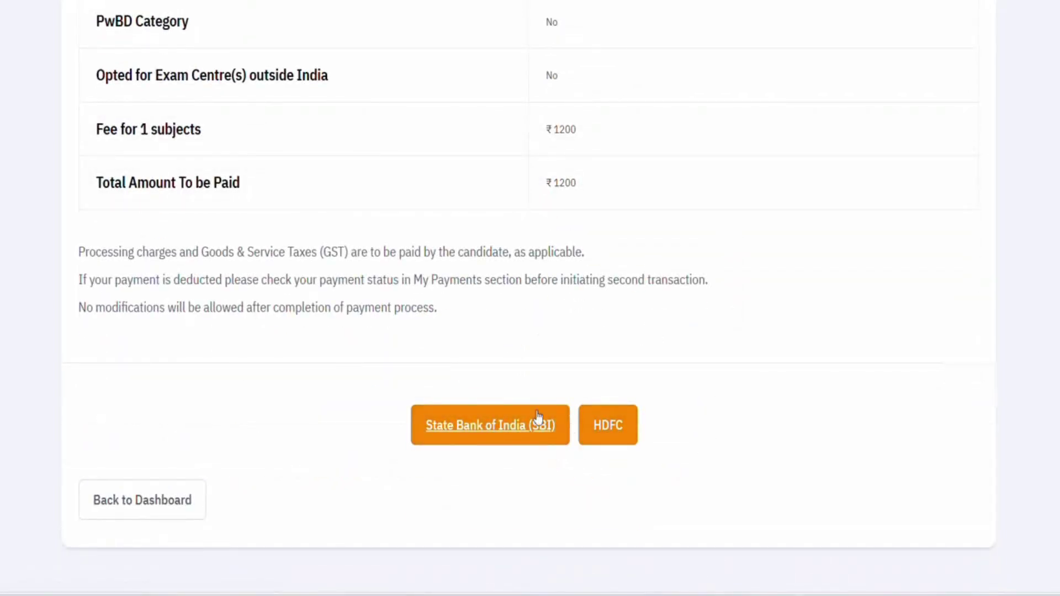
{"action": "scroll", "coordinate": [639, 464], "scroll_direction": "down", "scroll_amount": 1}
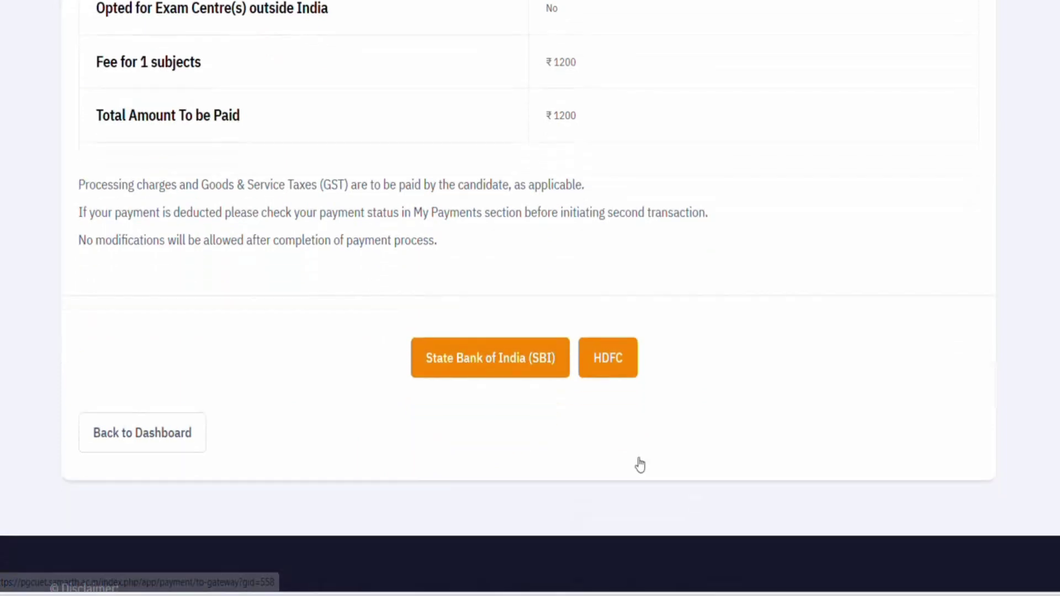
{"action": "left_click", "coordinate": [471, 366]}
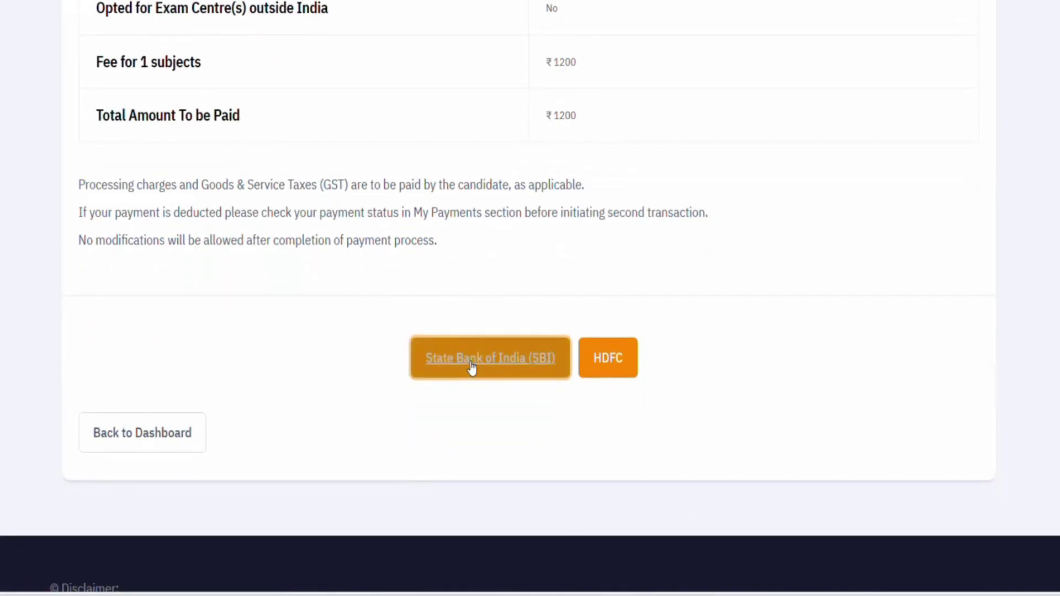